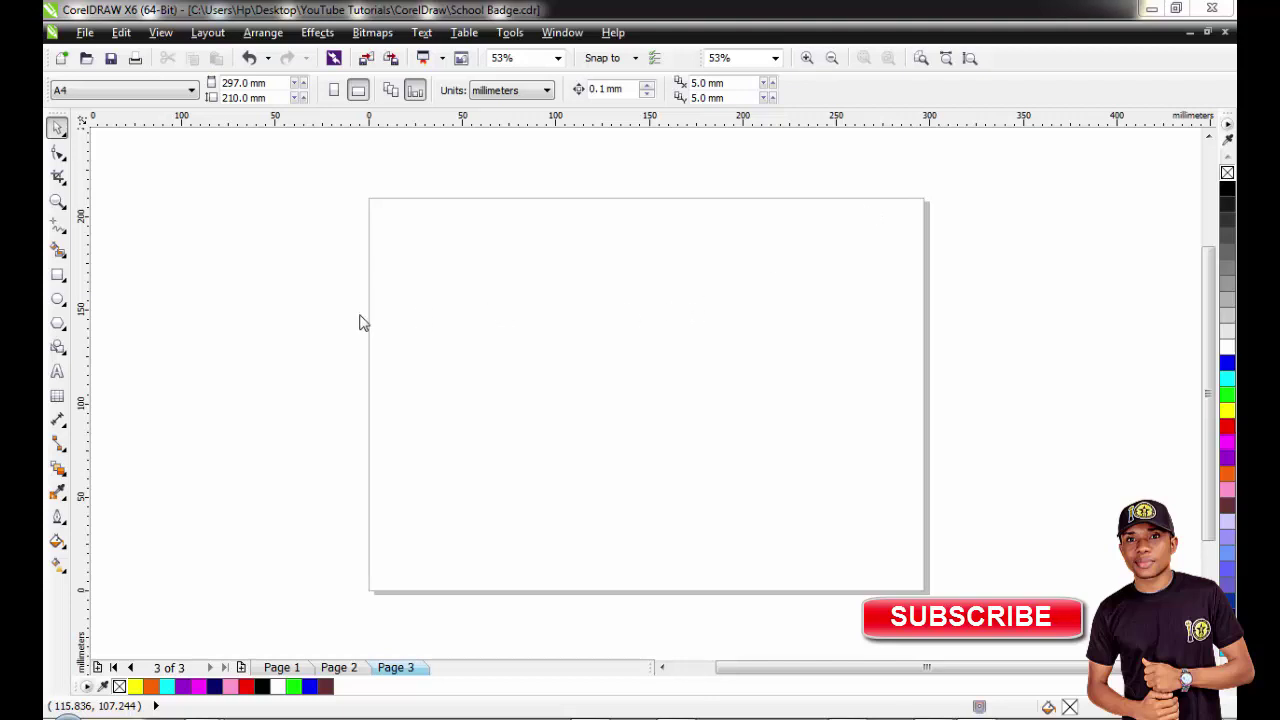
- Pick the Ellipse tool to start drawing on the blank Page 3
left_click(58, 298)
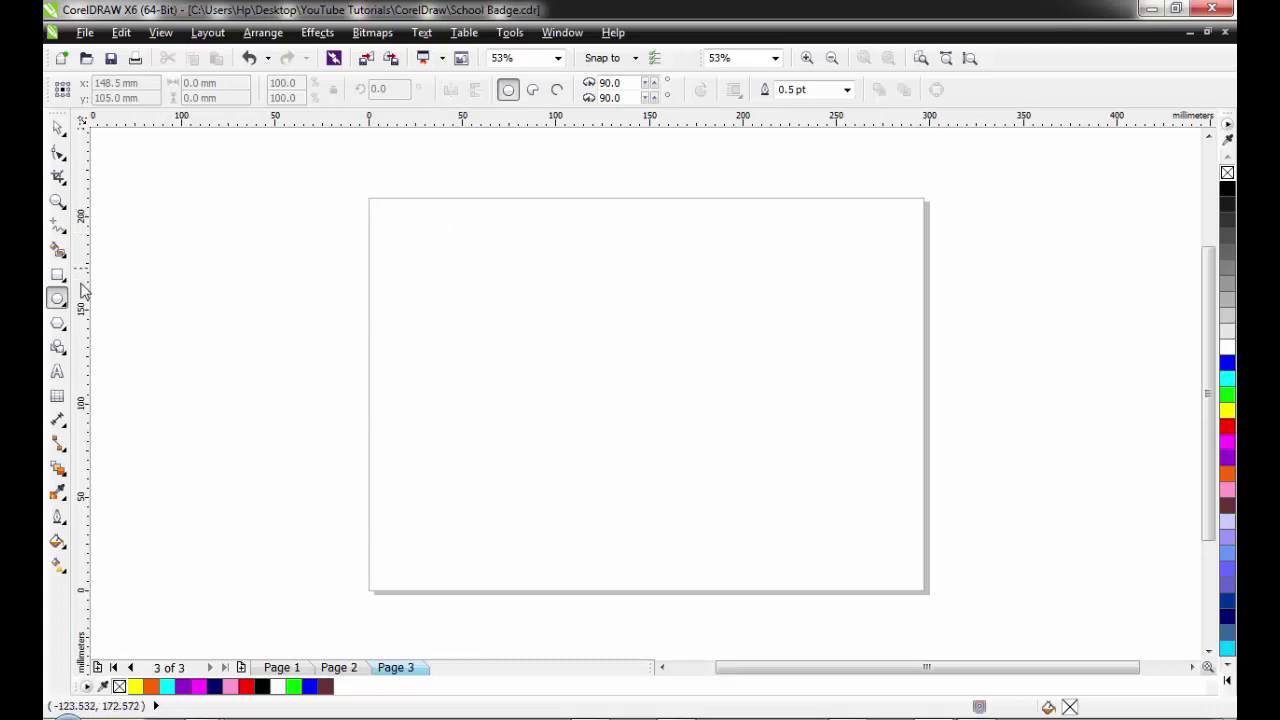
- Draw one large circle with the Ellipse tool, deleting the stray extra circle
left_click(57, 303)
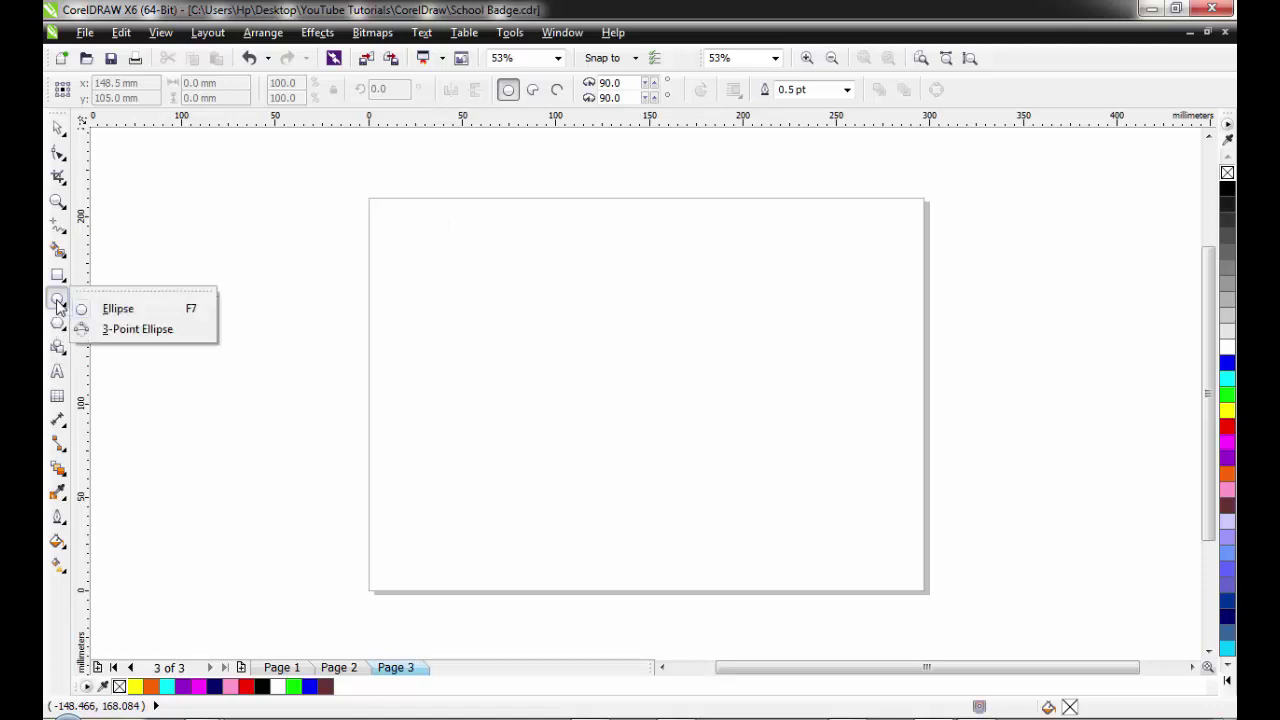
left_click(131, 318)
left_click_drag(409, 218, 704, 560)
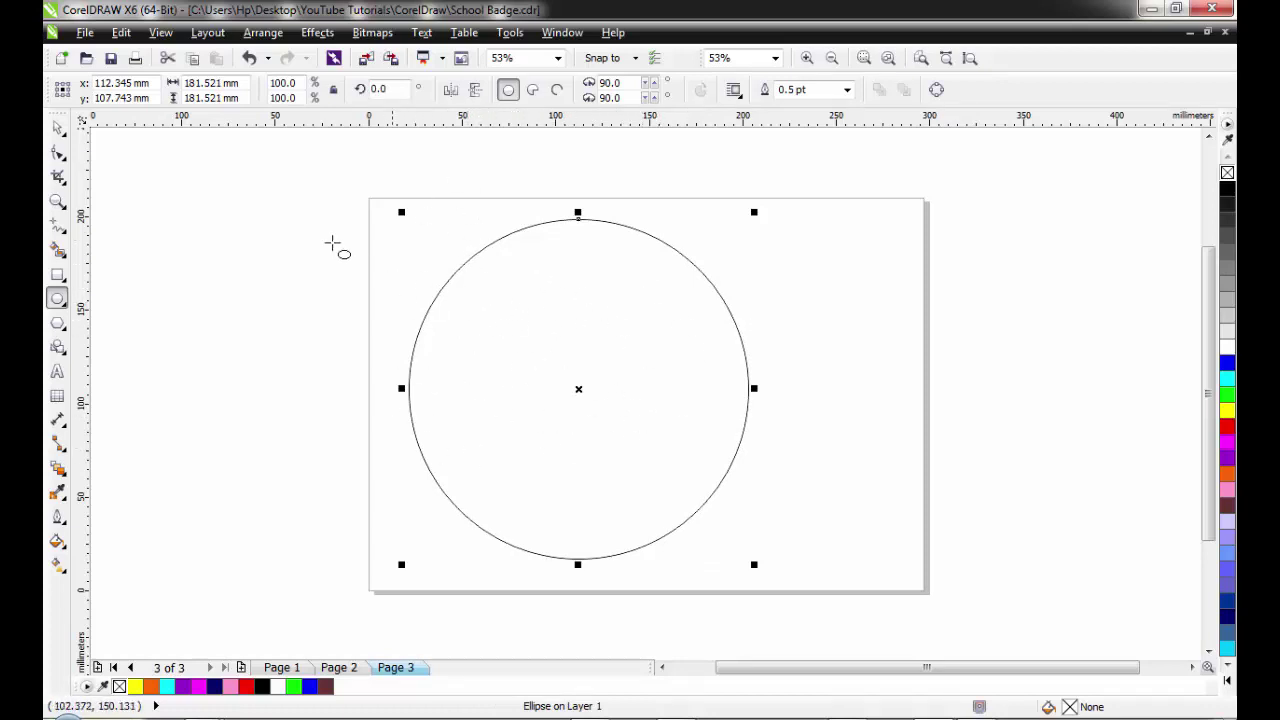
left_click_drag(849, 254, 985, 462)
key("Delete")
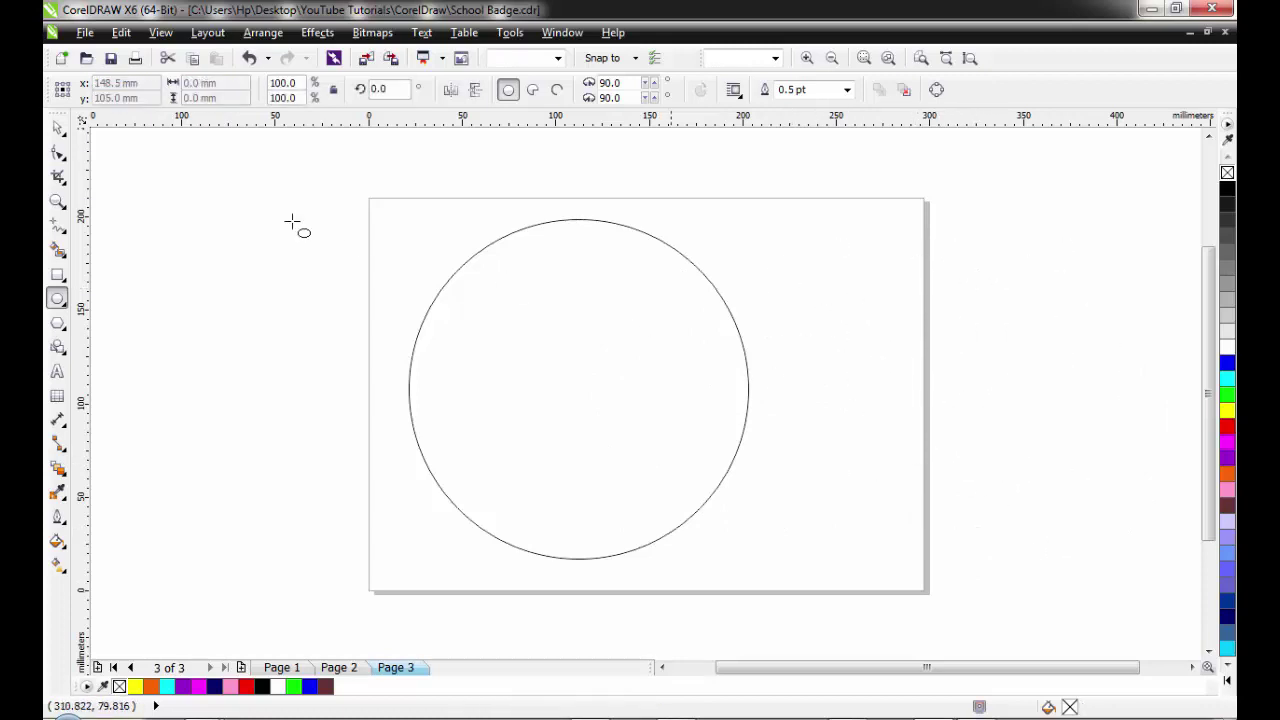
- Centre the 181.5 mm circle on the page at 148.5 × 105.0 mm
left_click(57, 128)
left_click(557, 329)
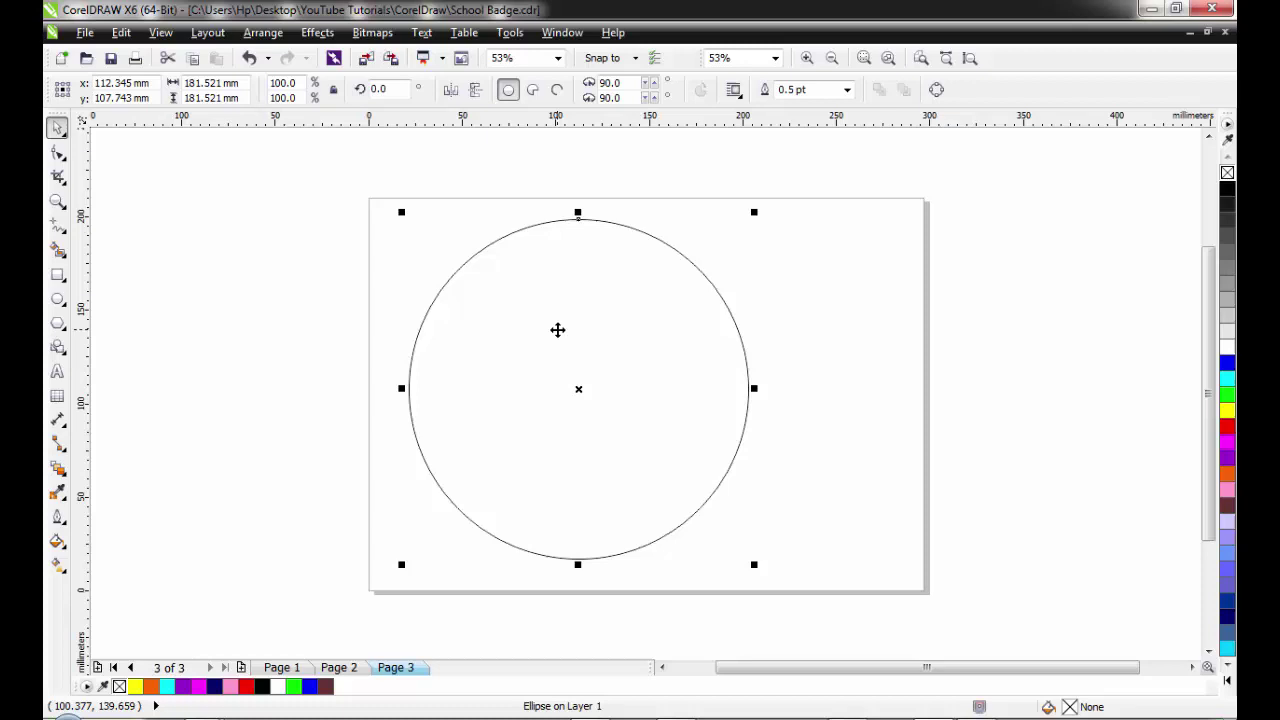
left_click_drag(557, 329, 881, 339)
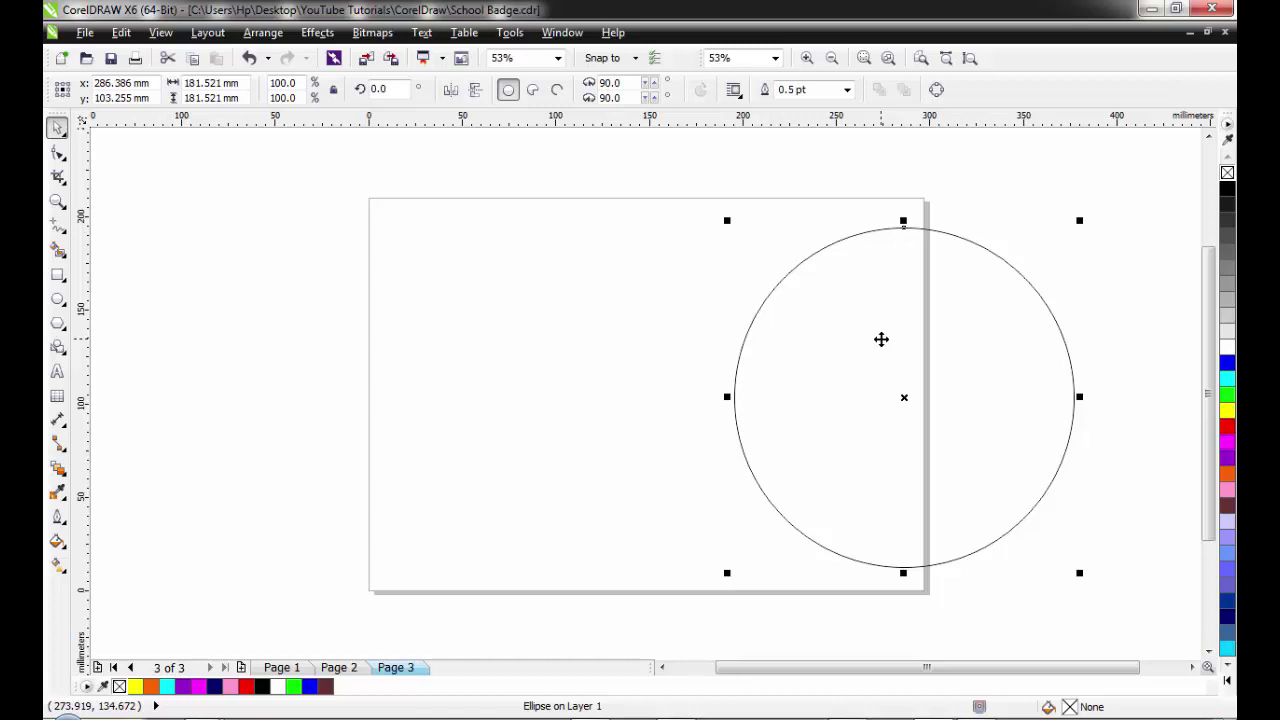
key("p")
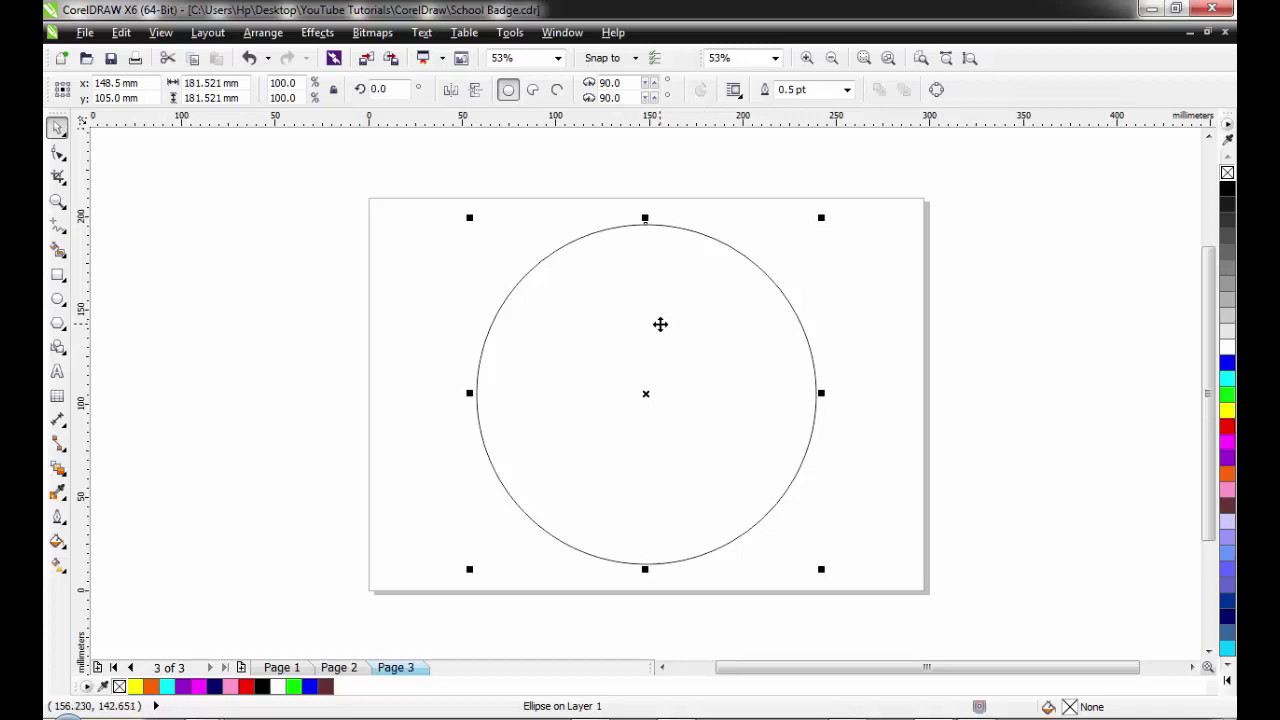
left_click_drag(660, 326, 342, 328)
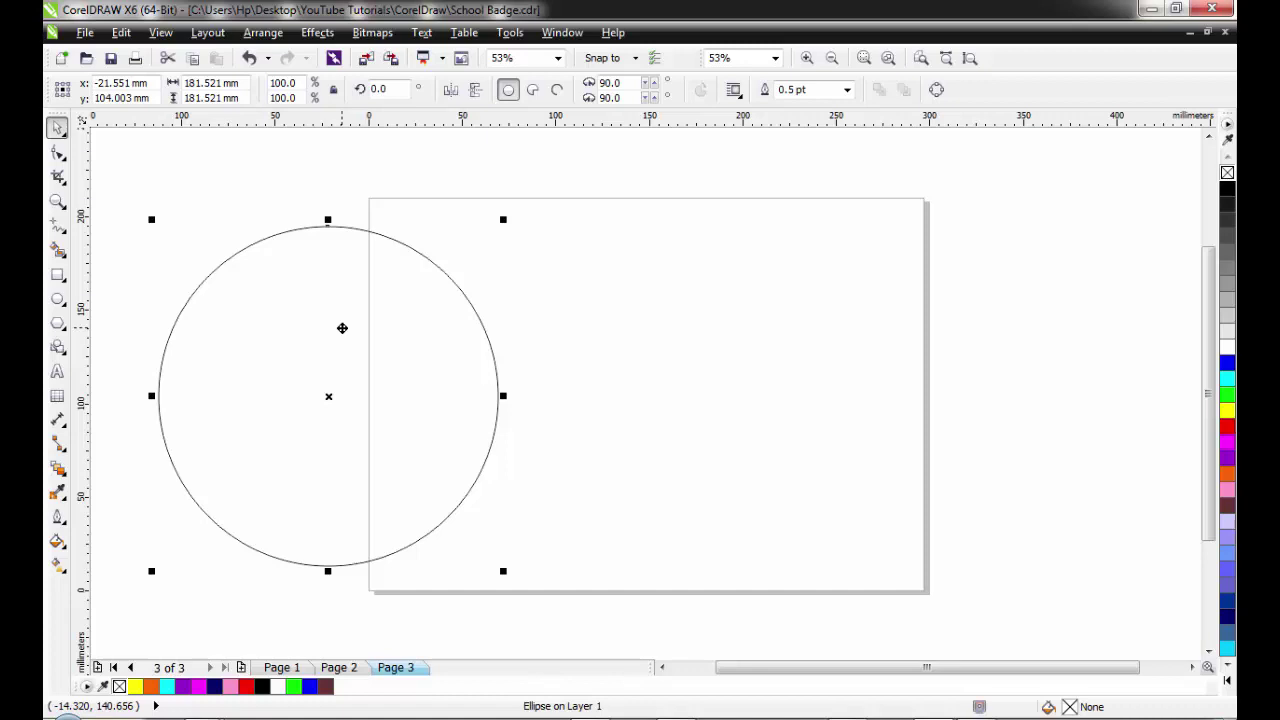
key("p")
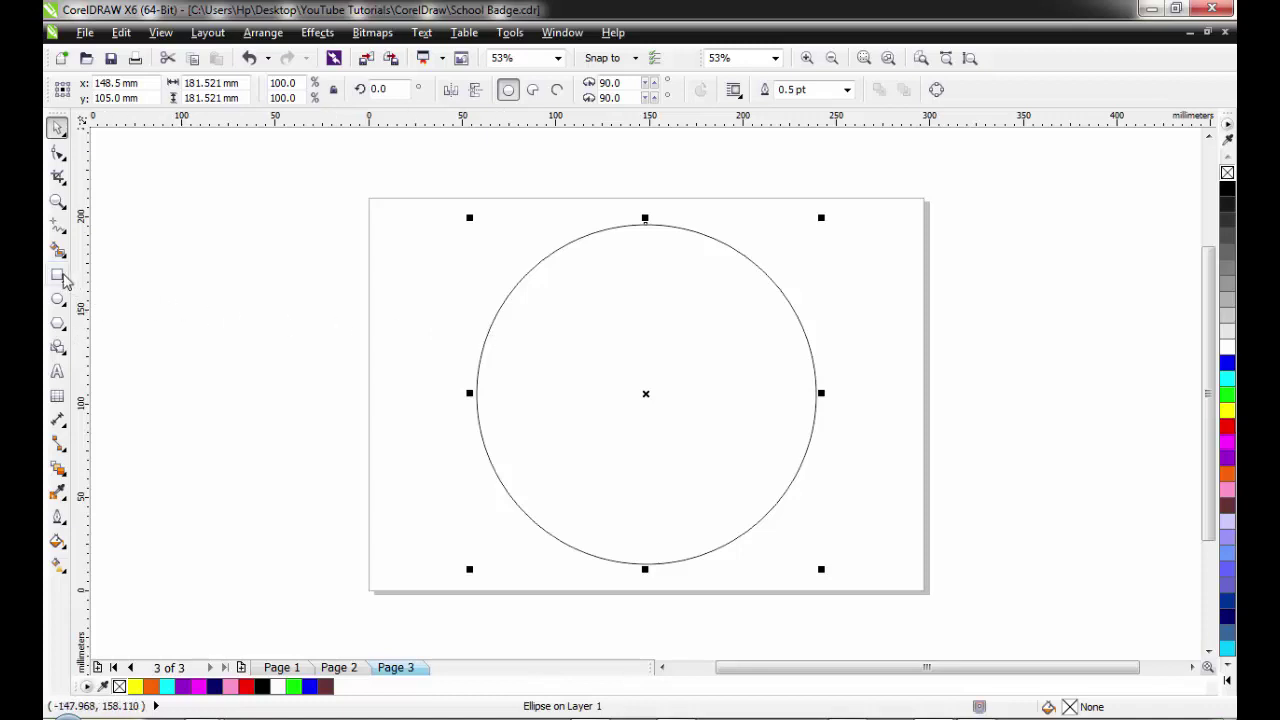
- Draw a 15.958 × 205.957 mm rectangle through the circle and centre it on the page
left_click(57, 274)
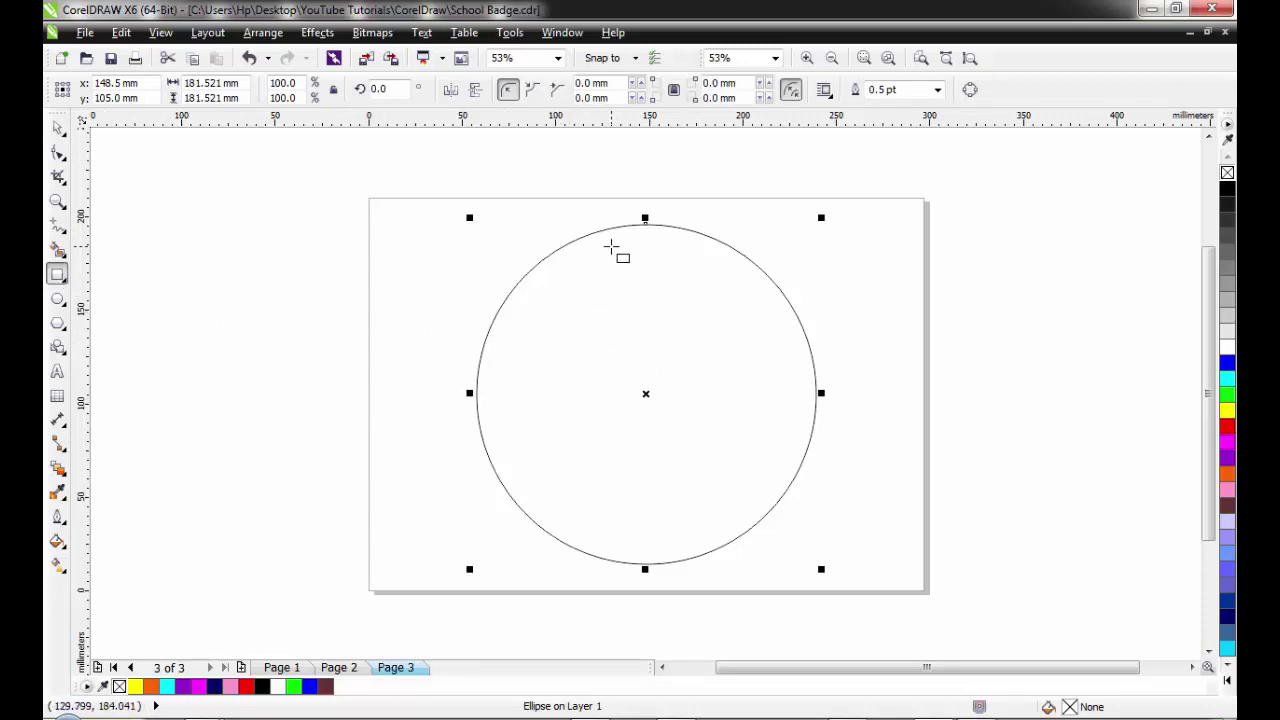
left_click_drag(630, 204, 660, 590)
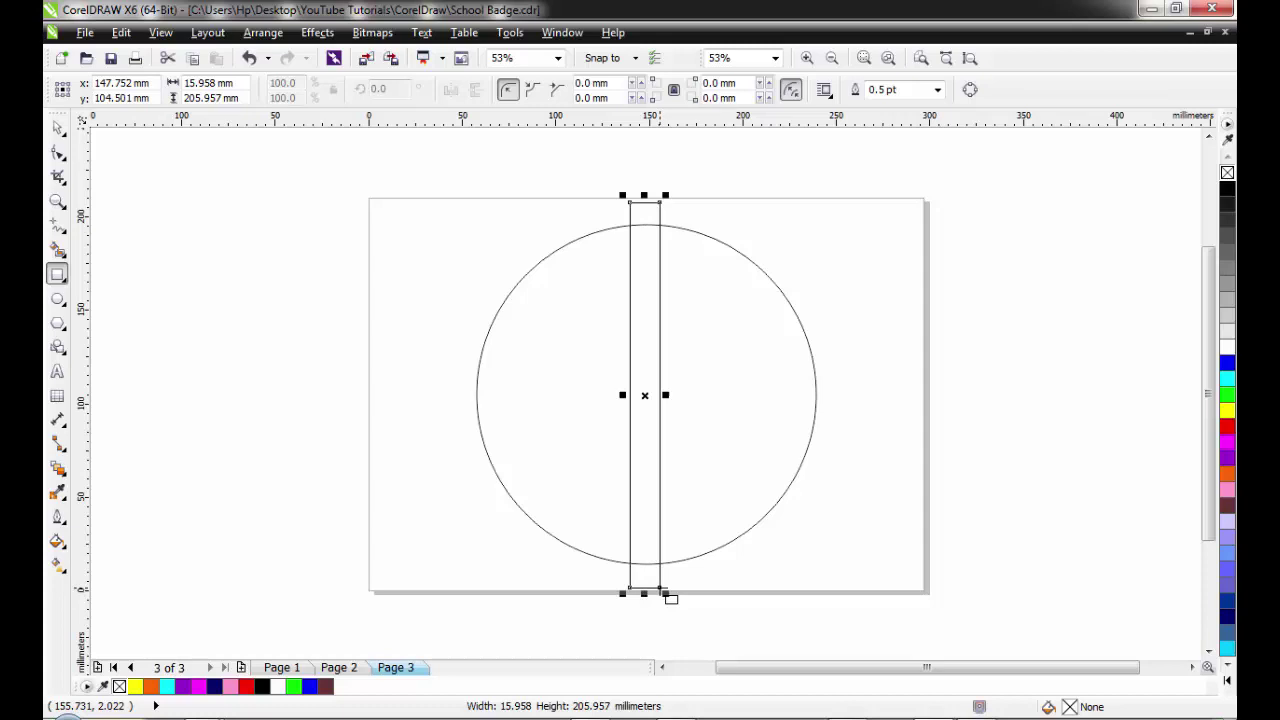
left_click(58, 128)
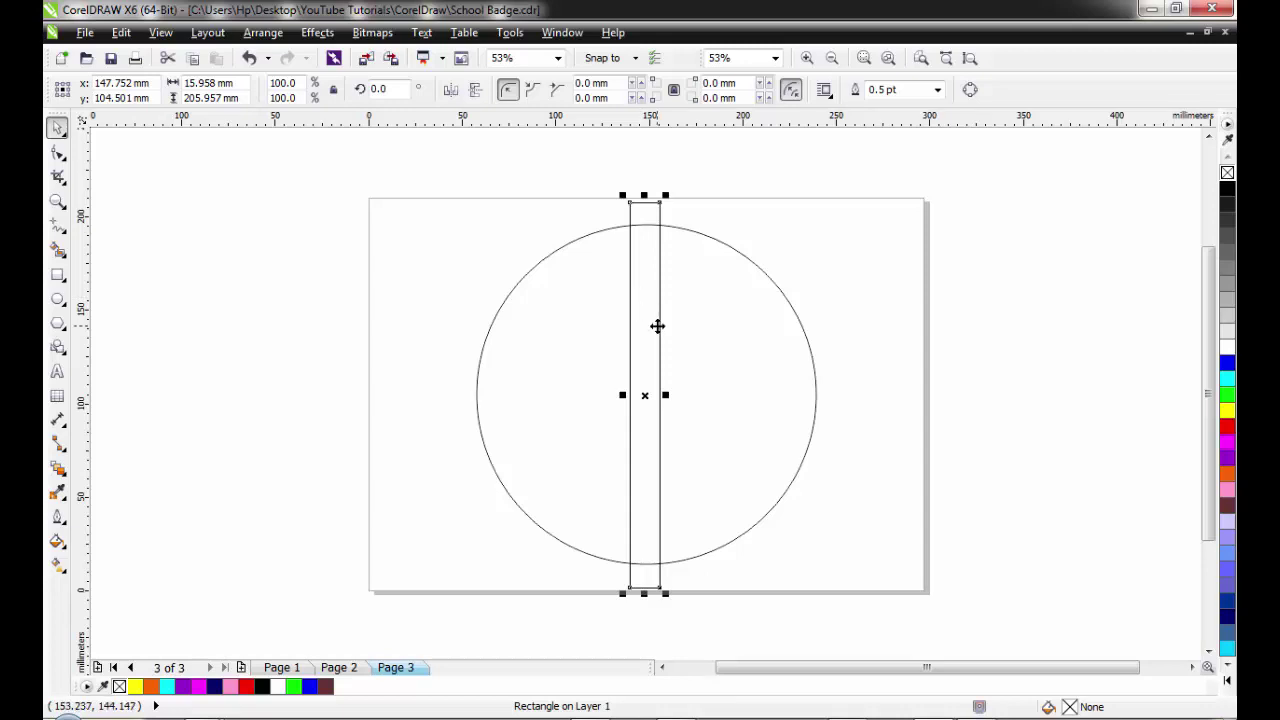
key("p")
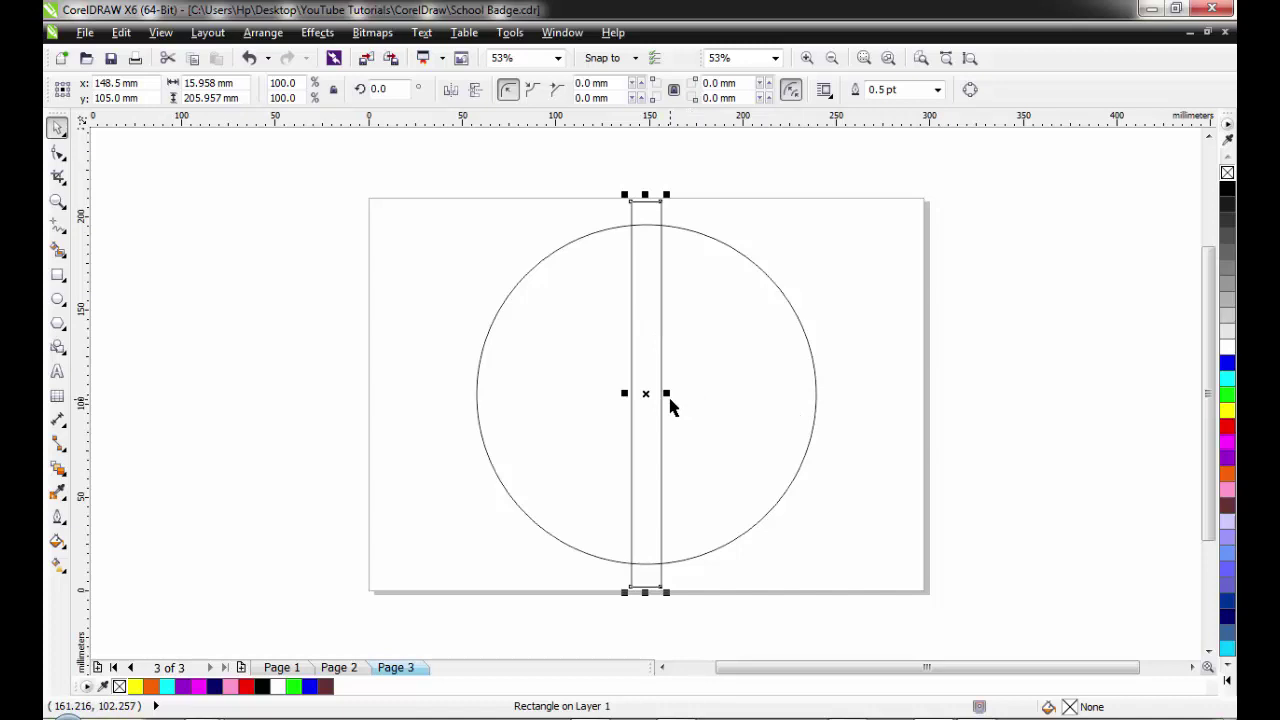
left_click(712, 380)
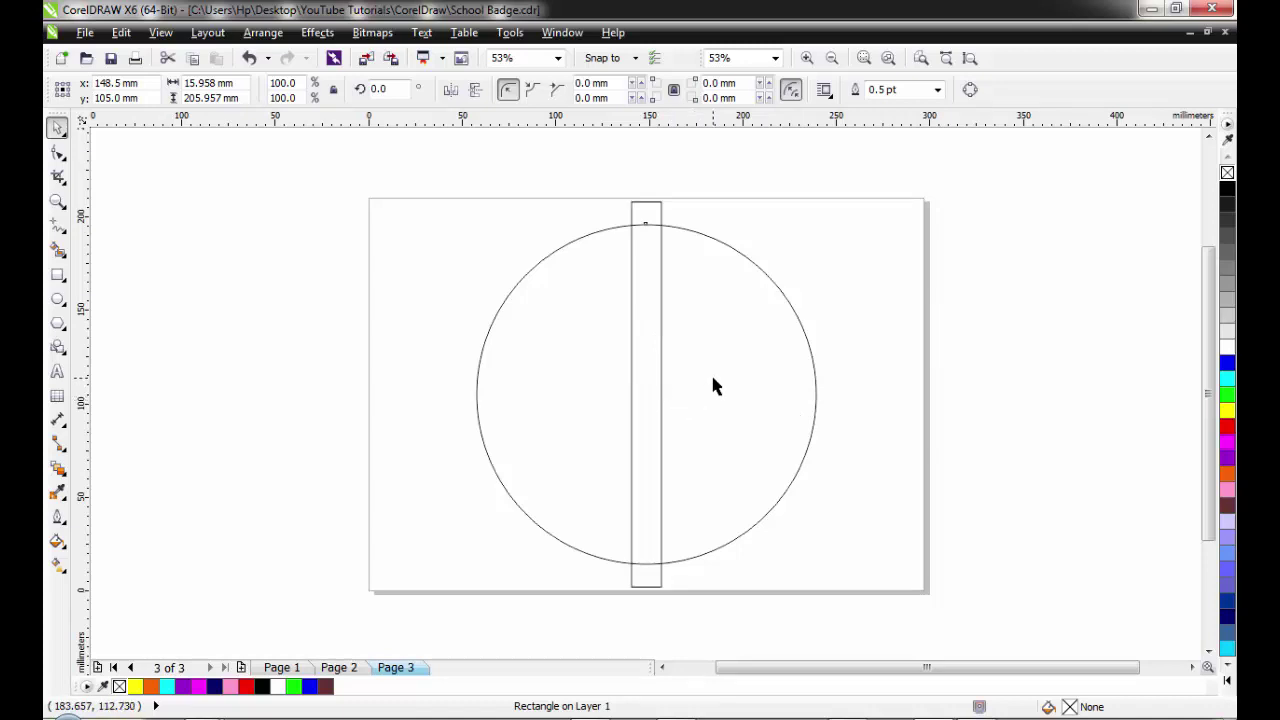
left_click(649, 346)
left_click(649, 340)
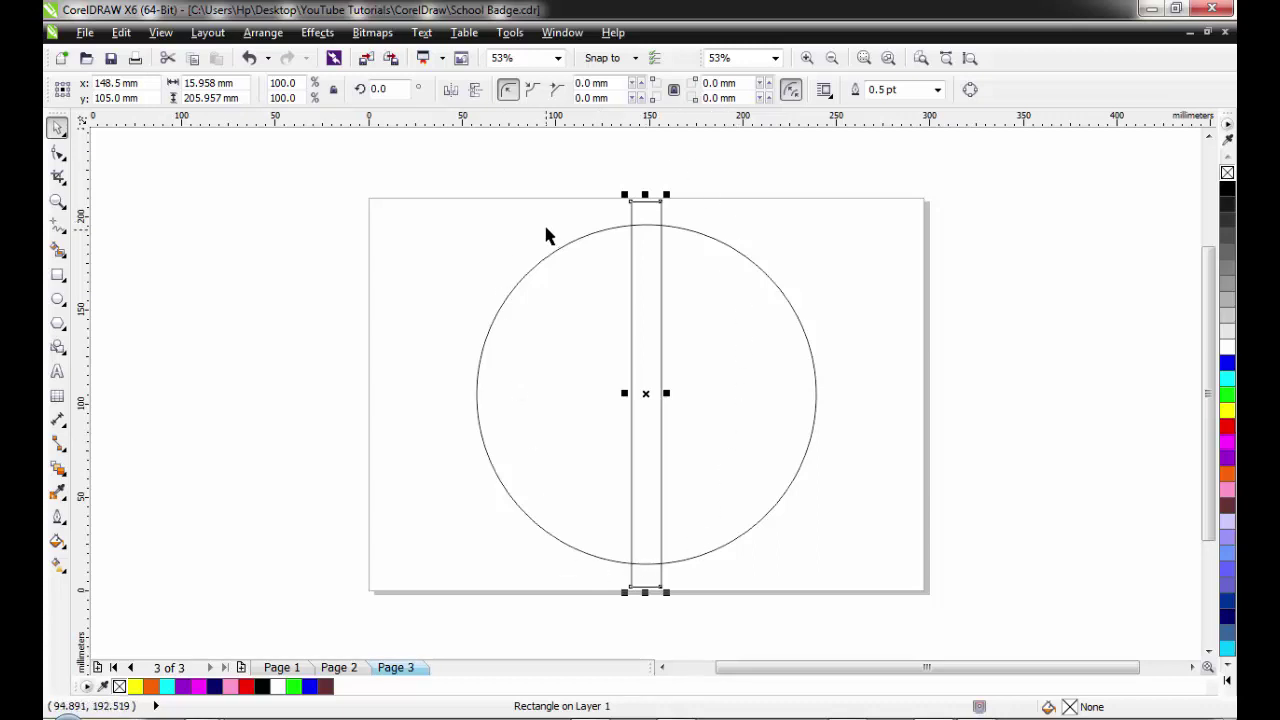
- Set up a Rotate transformation with an 18° angle and 1 copy
left_click(268, 36)
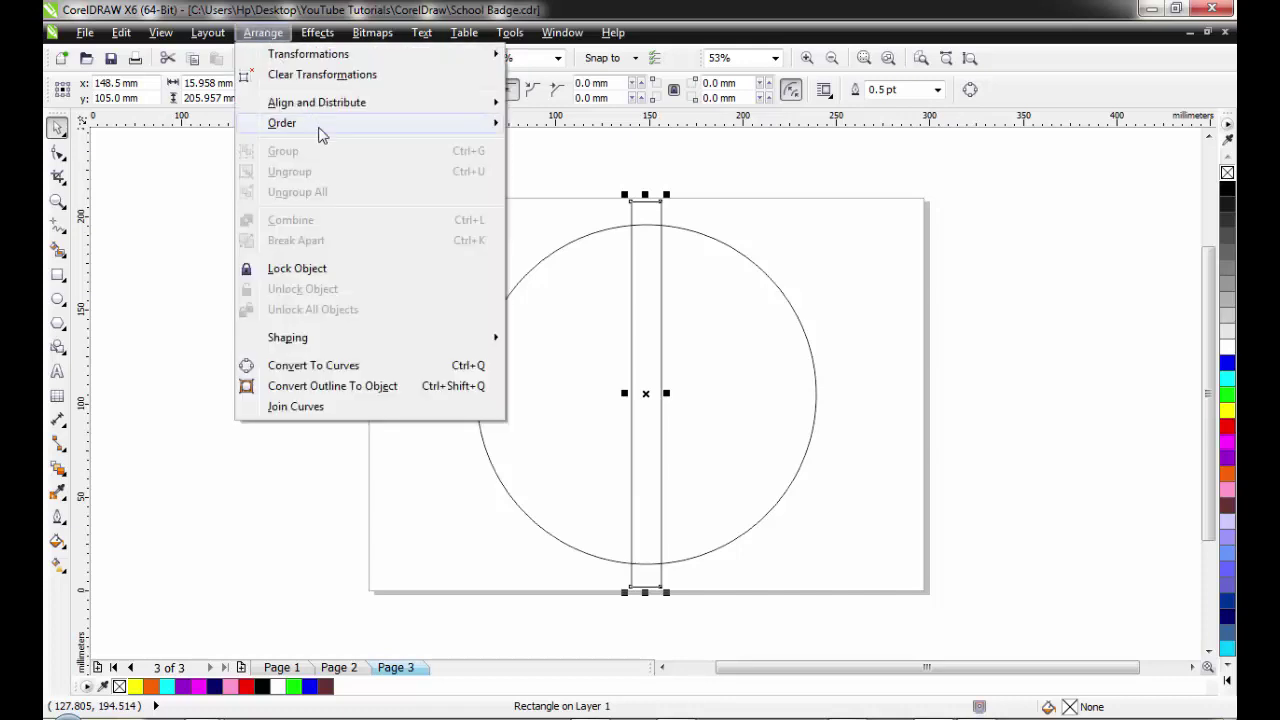
mouse_move(360, 55)
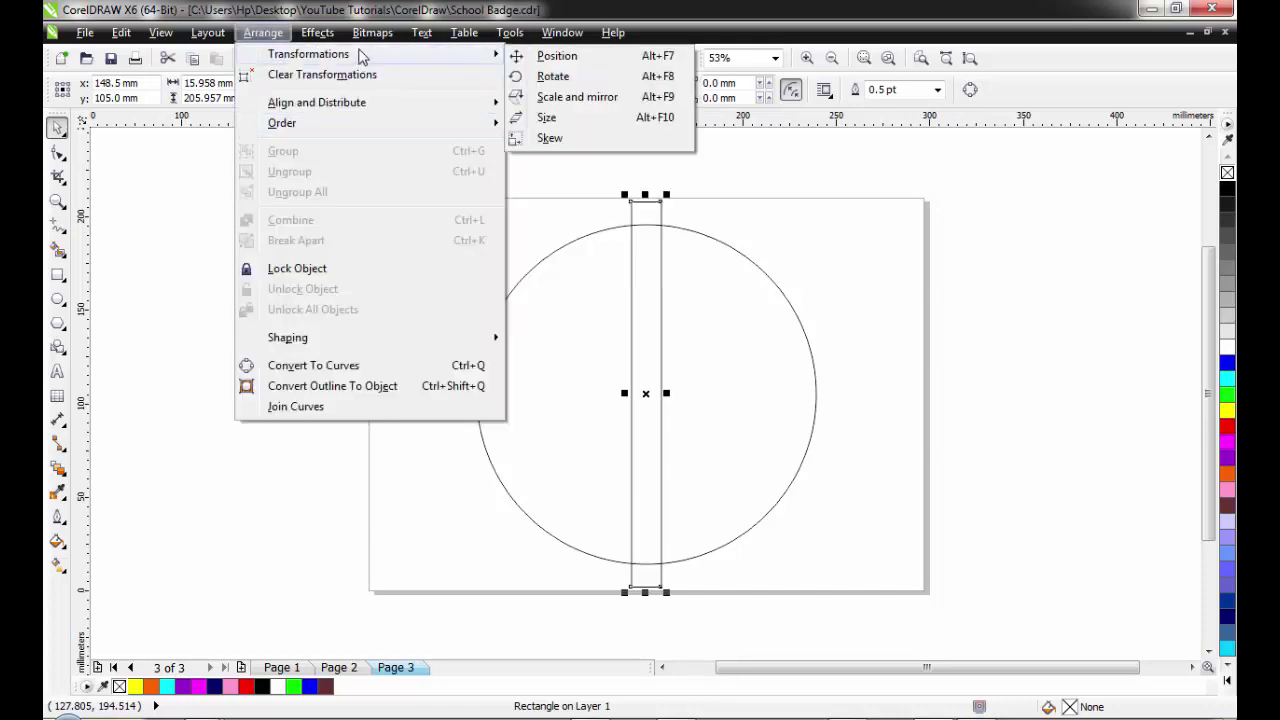
left_click(553, 77)
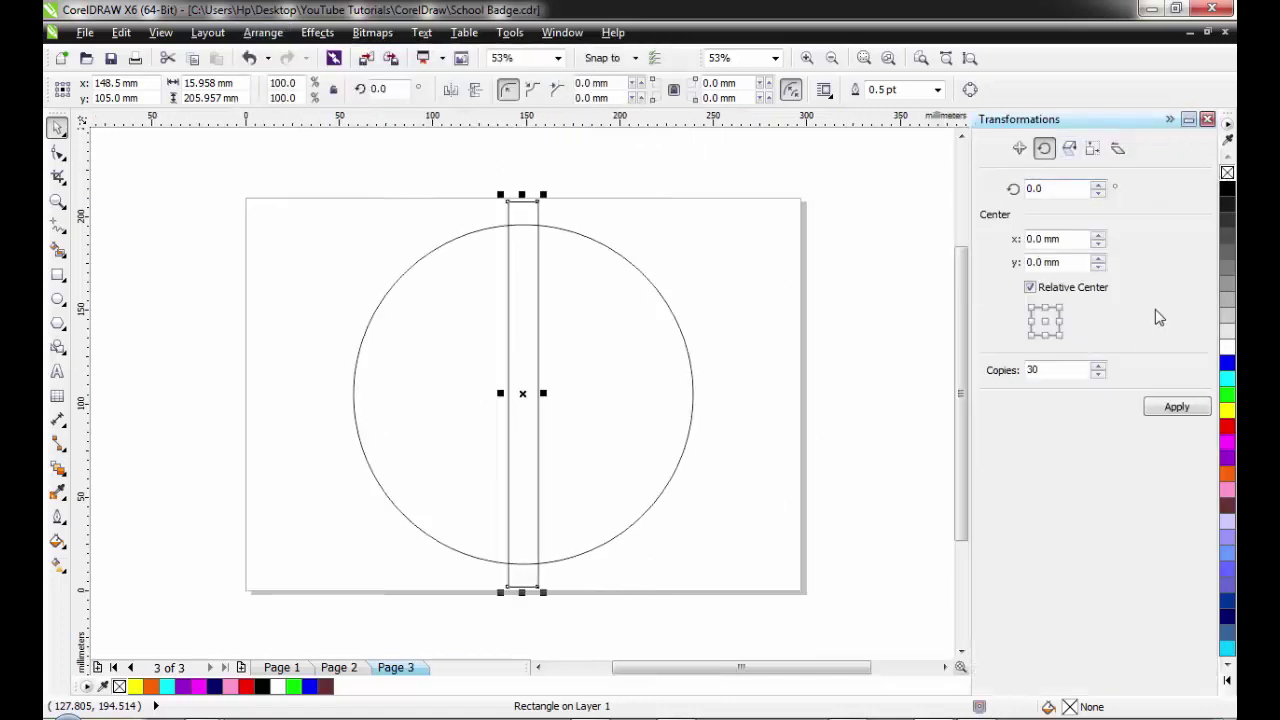
double_click(1054, 194)
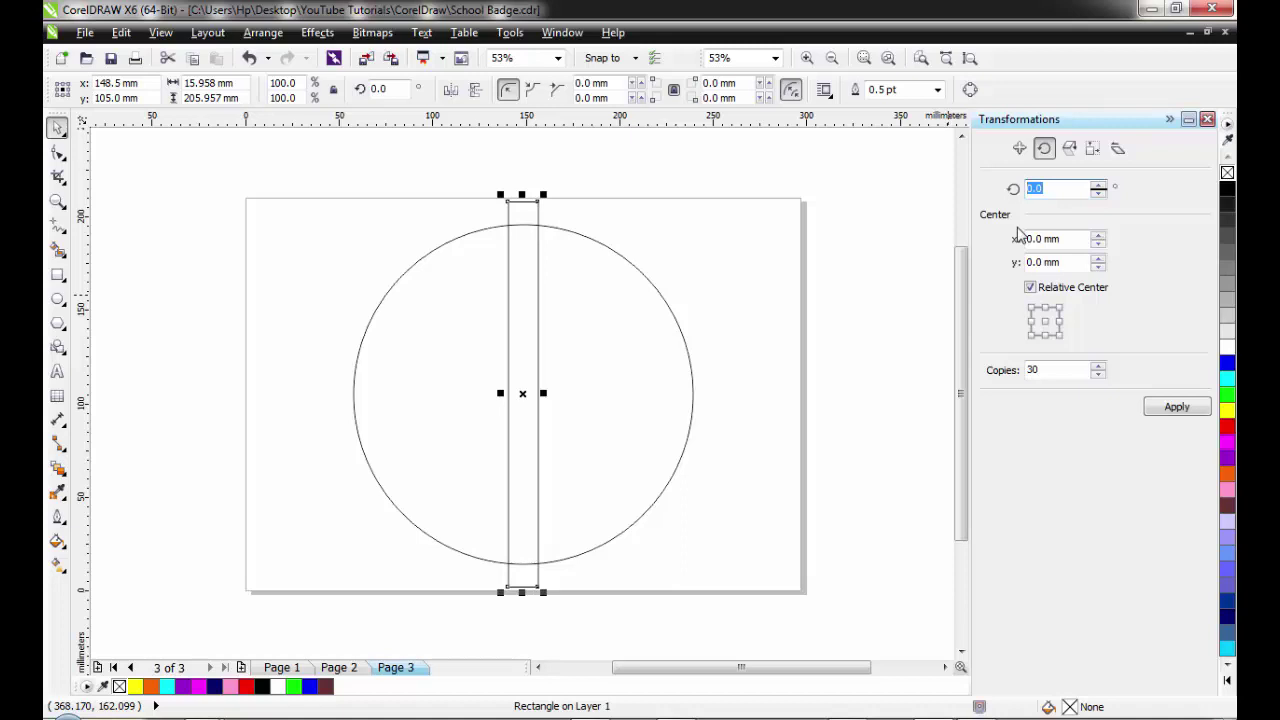
type("18")
left_click(1045, 370)
double_click(1003, 377)
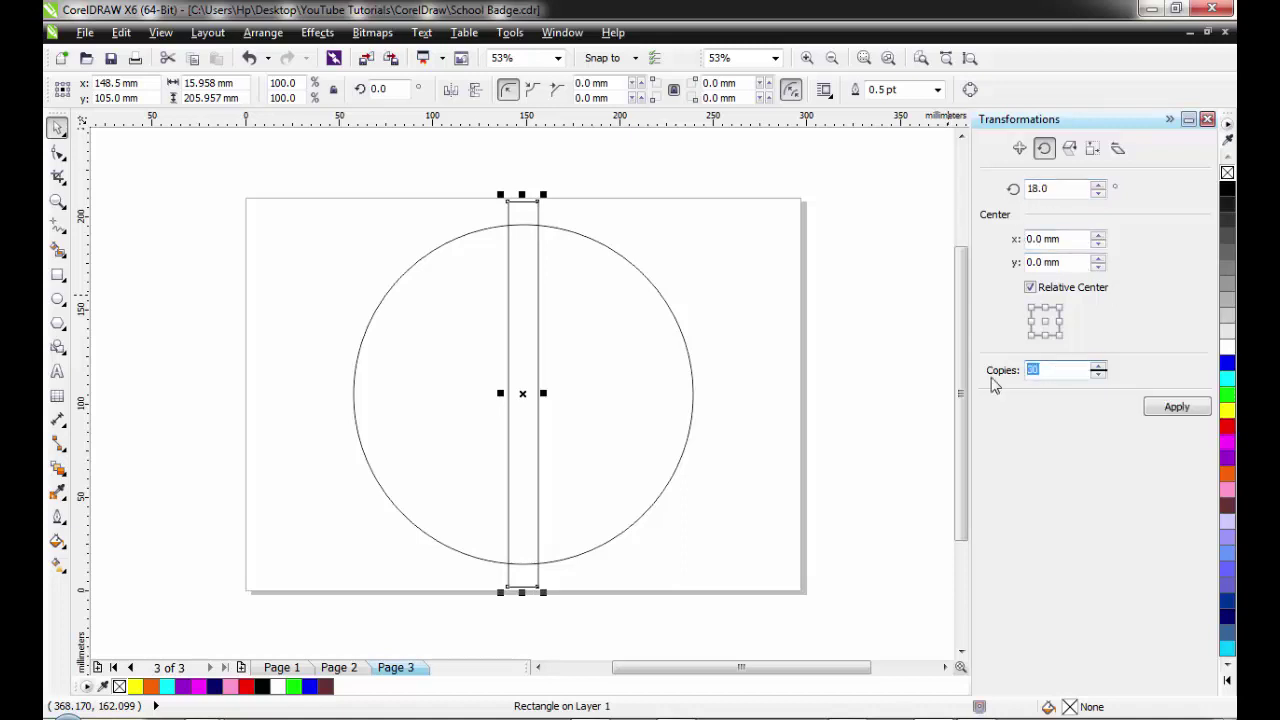
type("1")
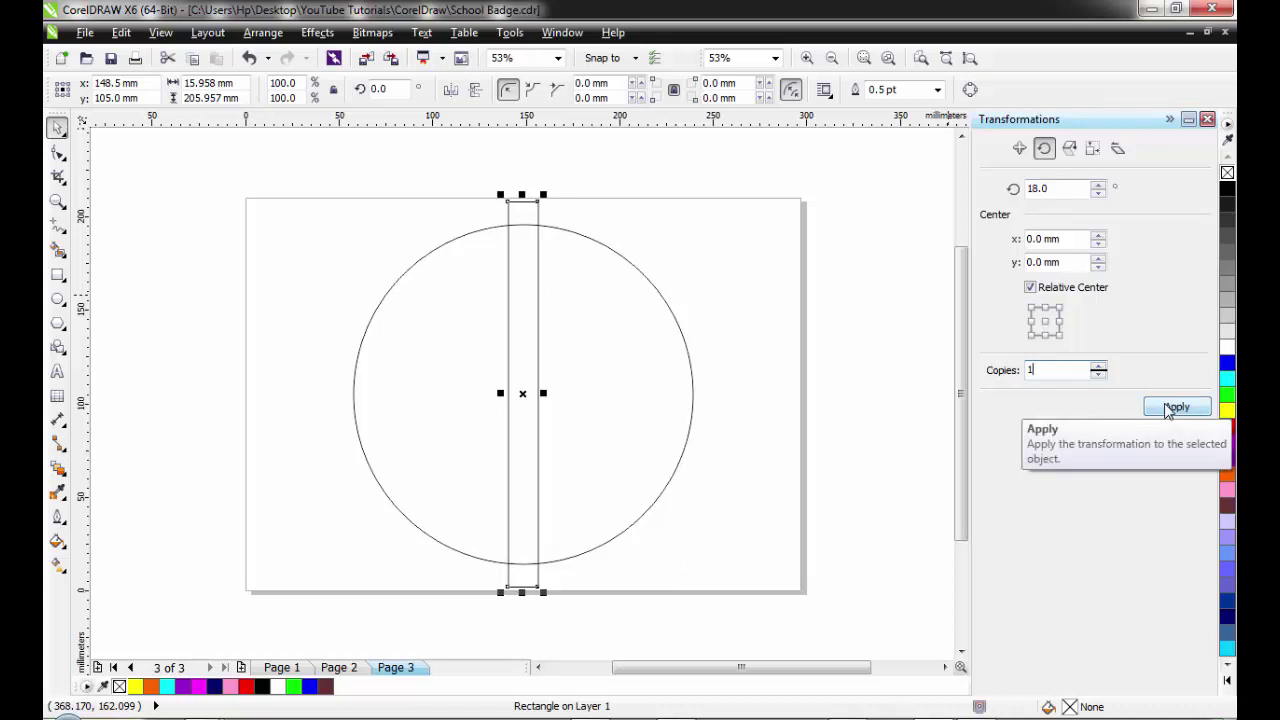
- Apply the 18° rotation repeatedly to fan rectangle copies into a spoked starburst
left_click(1168, 409)
left_click(1168, 409)
left_click(1168, 409)
left_click(1168, 409)
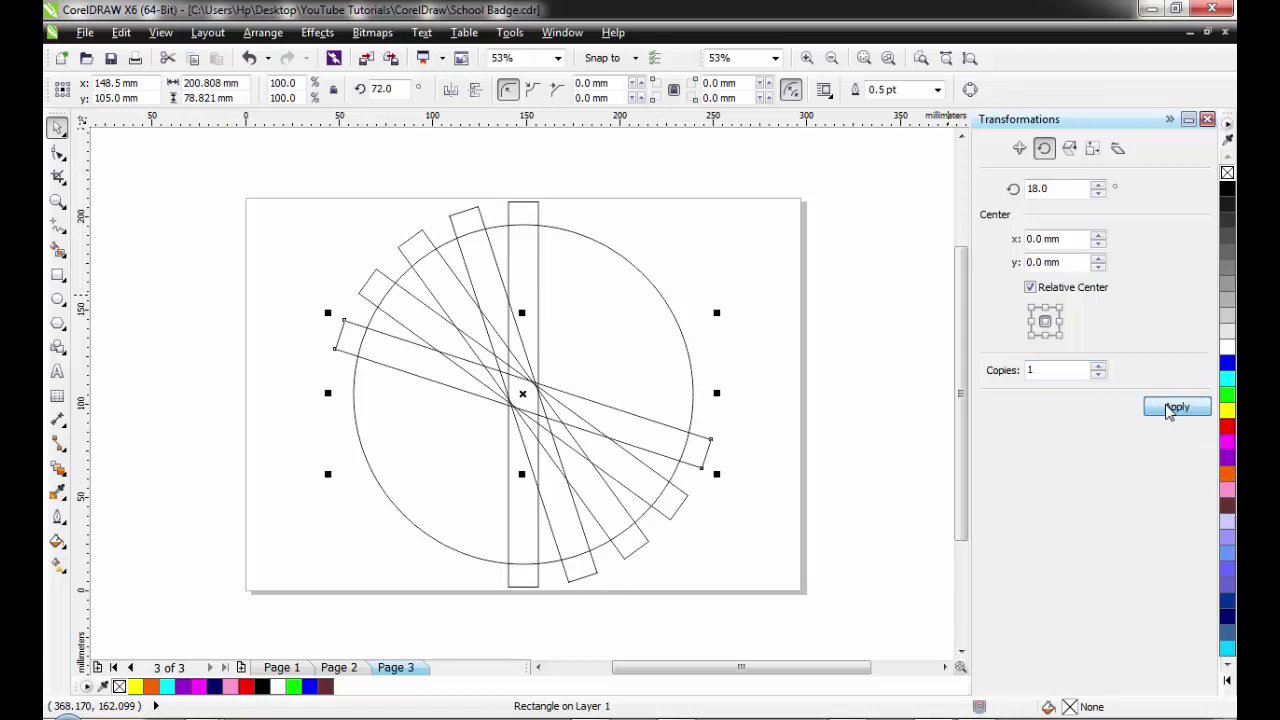
left_click(1168, 409)
left_click(1168, 409)
left_click(1168, 409)
left_click(1168, 409)
left_click(1168, 409)
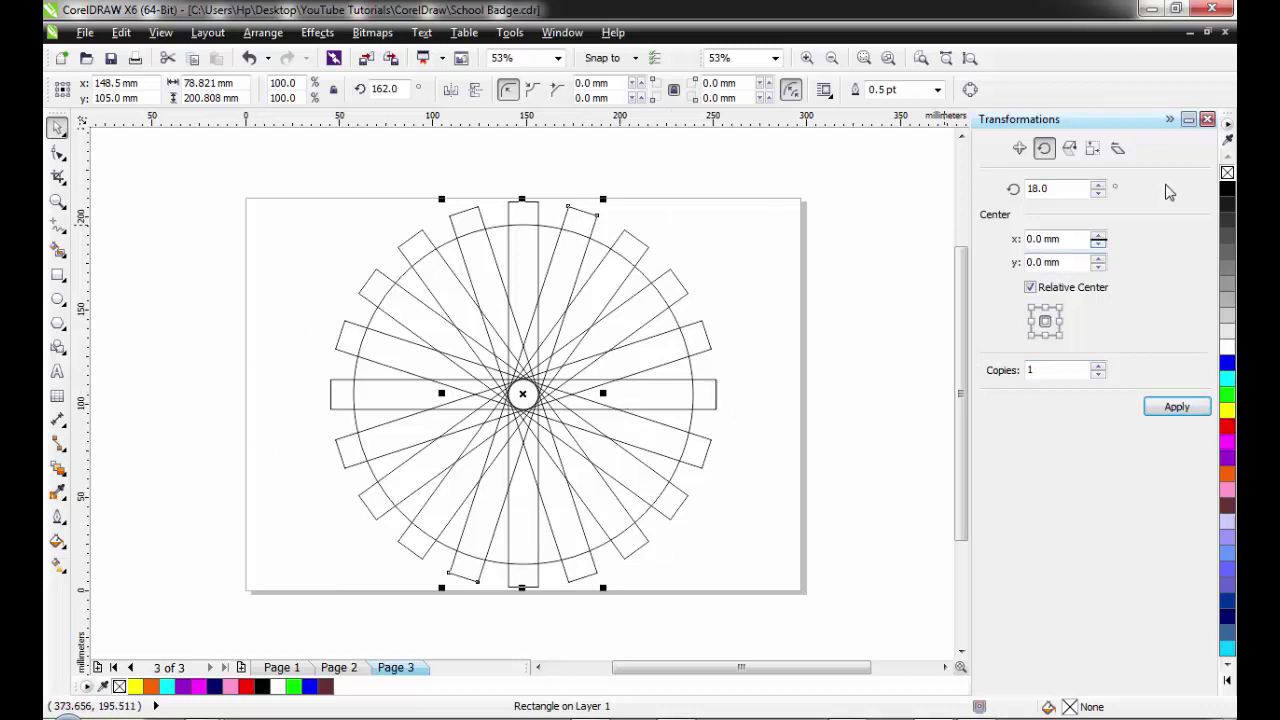
left_click(1207, 121)
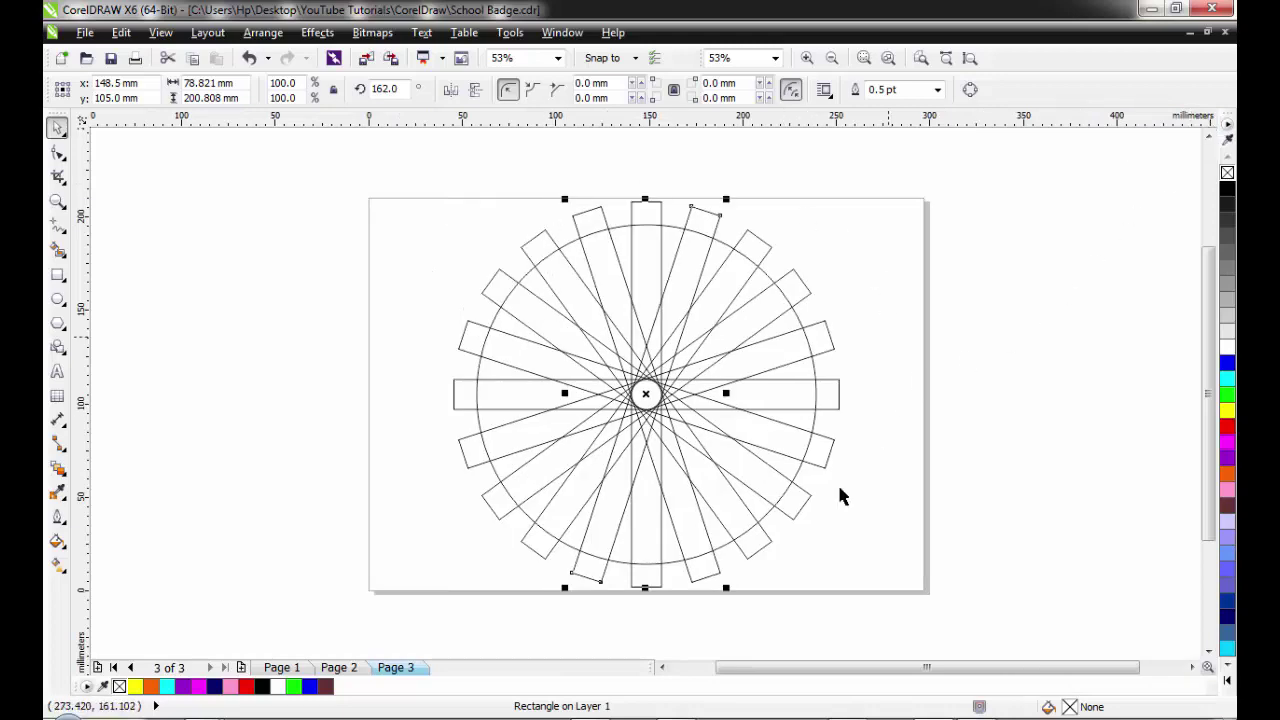
- Duplicate the spoked star, shrink the copy and place it just right of the page
mouse_move(404, 166)
left_mouse_down()
mouse_move(800, 343)
mouse_move(857, 597)
left_mouse_up()
left_click_drag(733, 322, 536, 336)
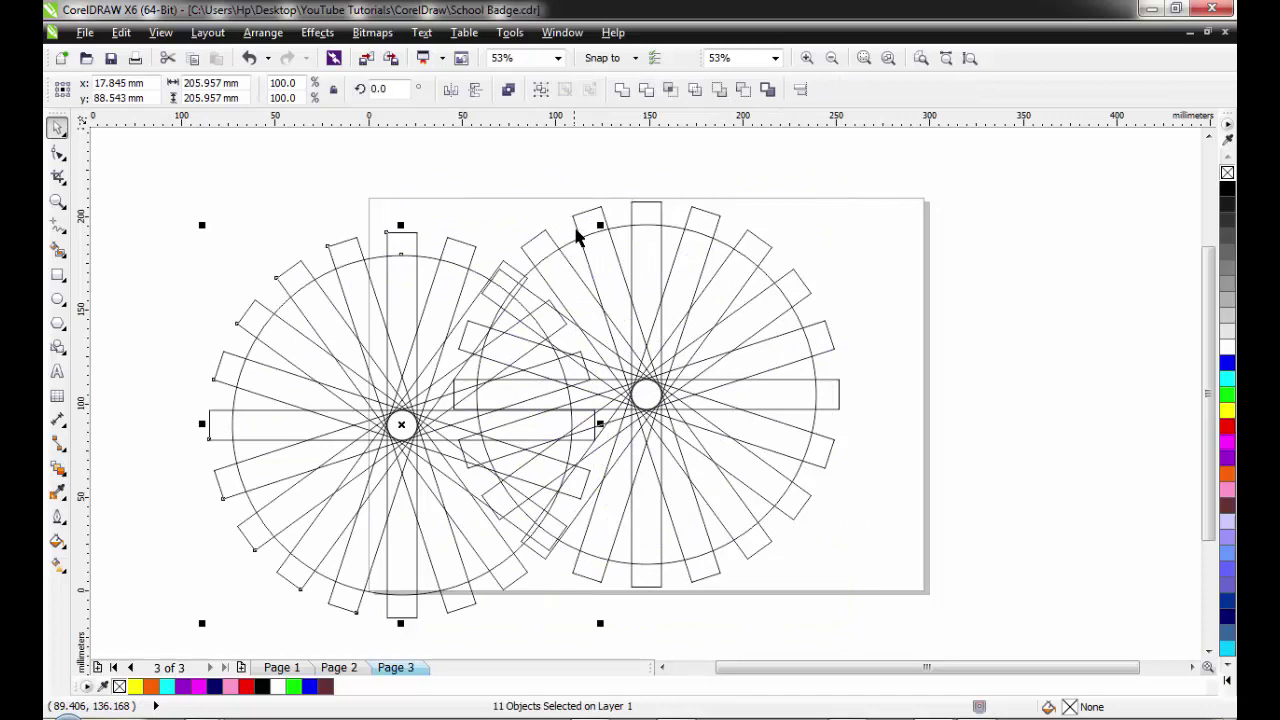
left_click_drag(598, 226, 310, 518)
left_click_drag(260, 562, 979, 238)
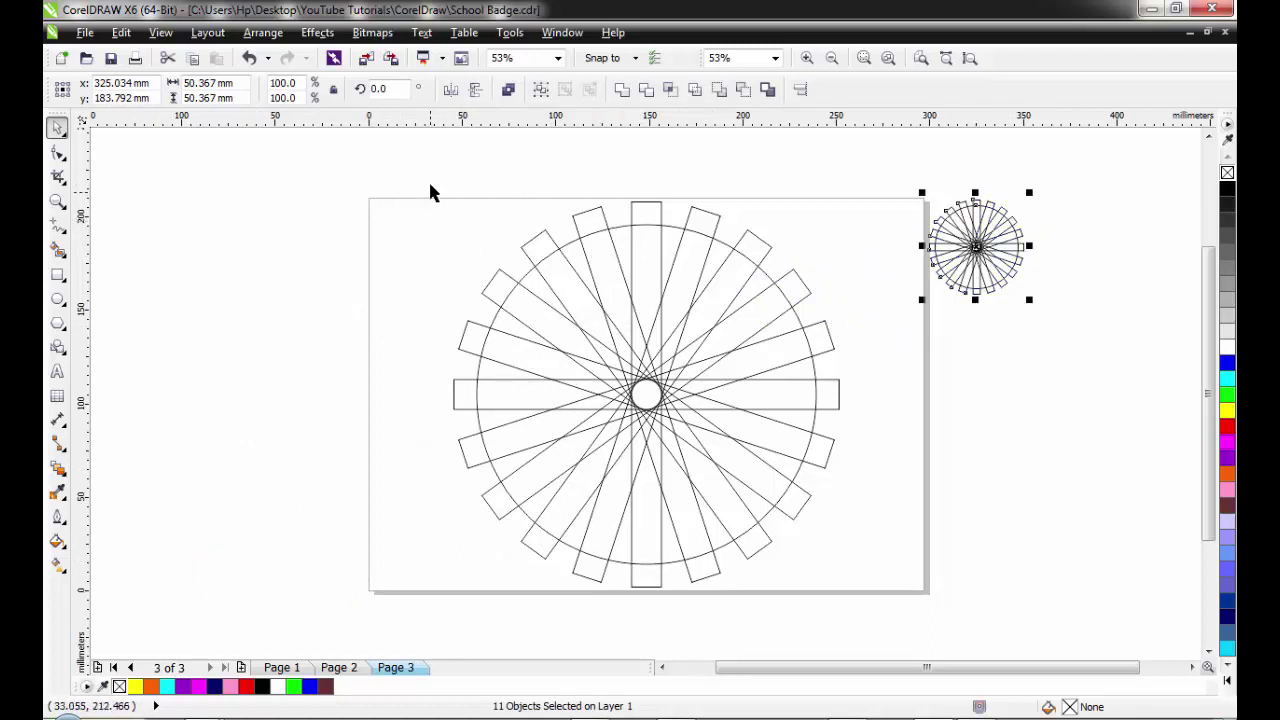
left_click_drag(419, 161, 881, 621)
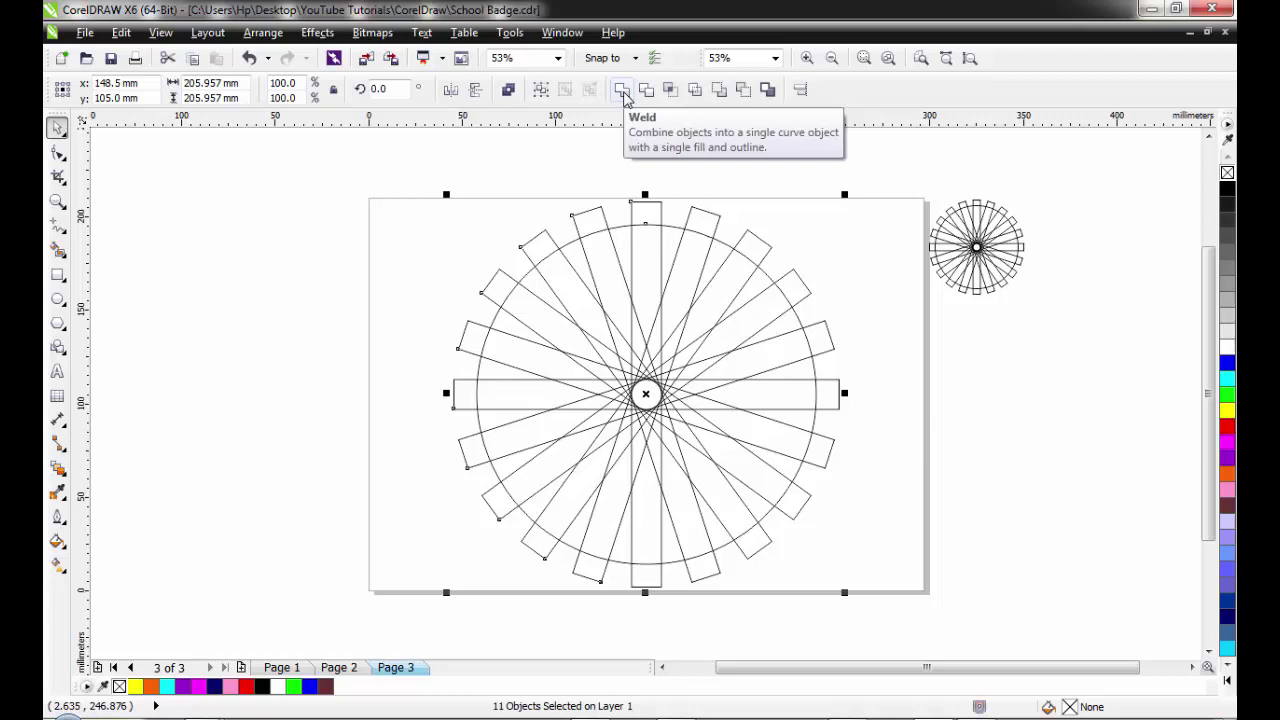
- Weld the large starburst's circle and spokes into one cog-edged outline
left_click(263, 32)
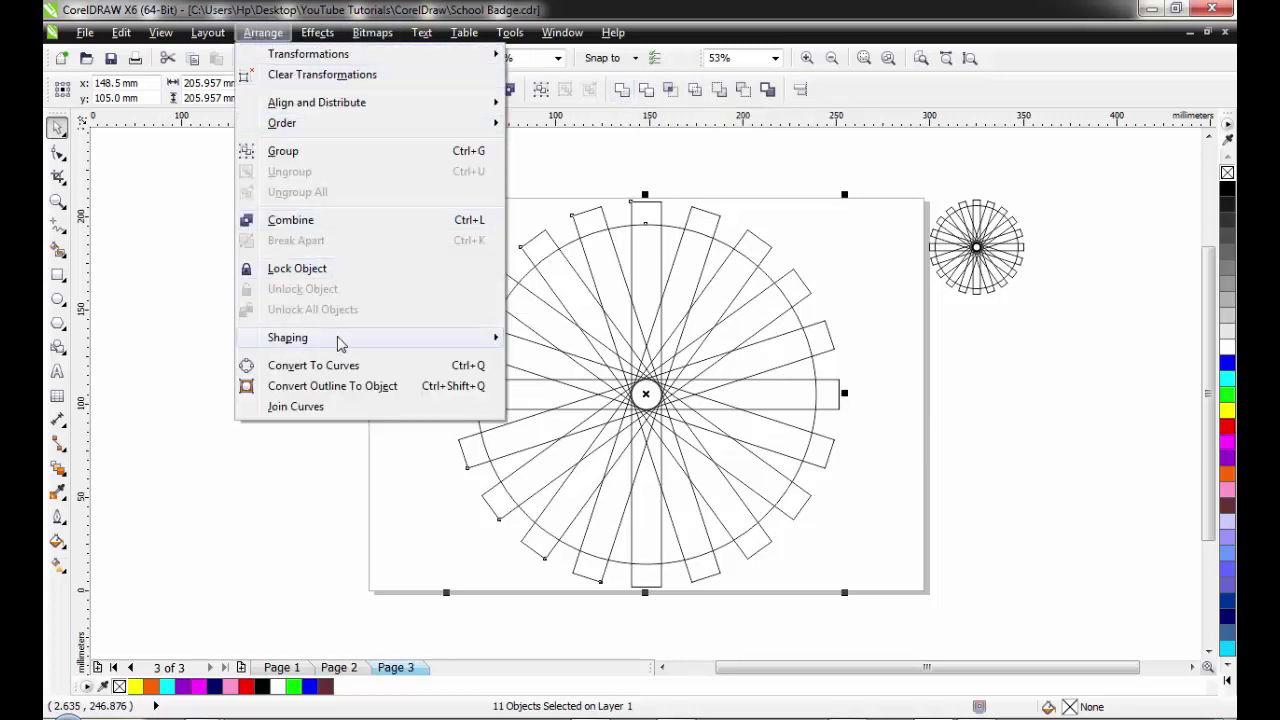
mouse_move(340, 343)
mouse_move(495, 337)
left_click(838, 231)
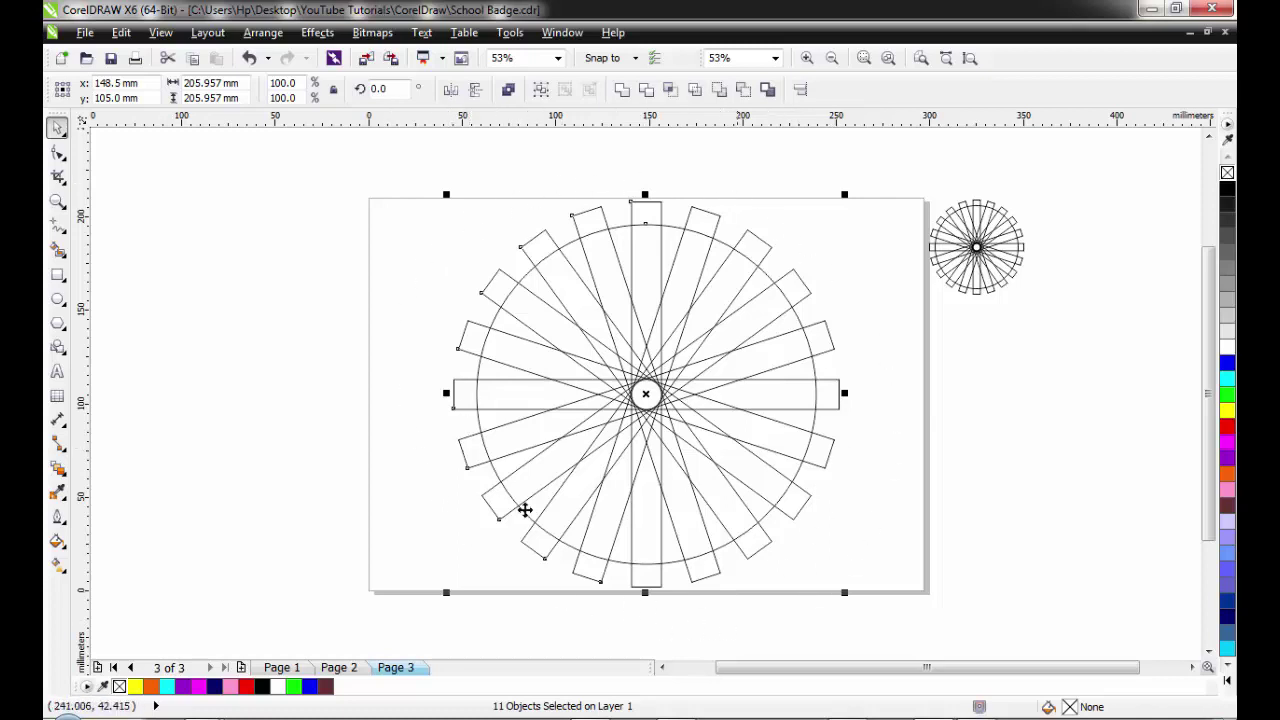
left_click(622, 92)
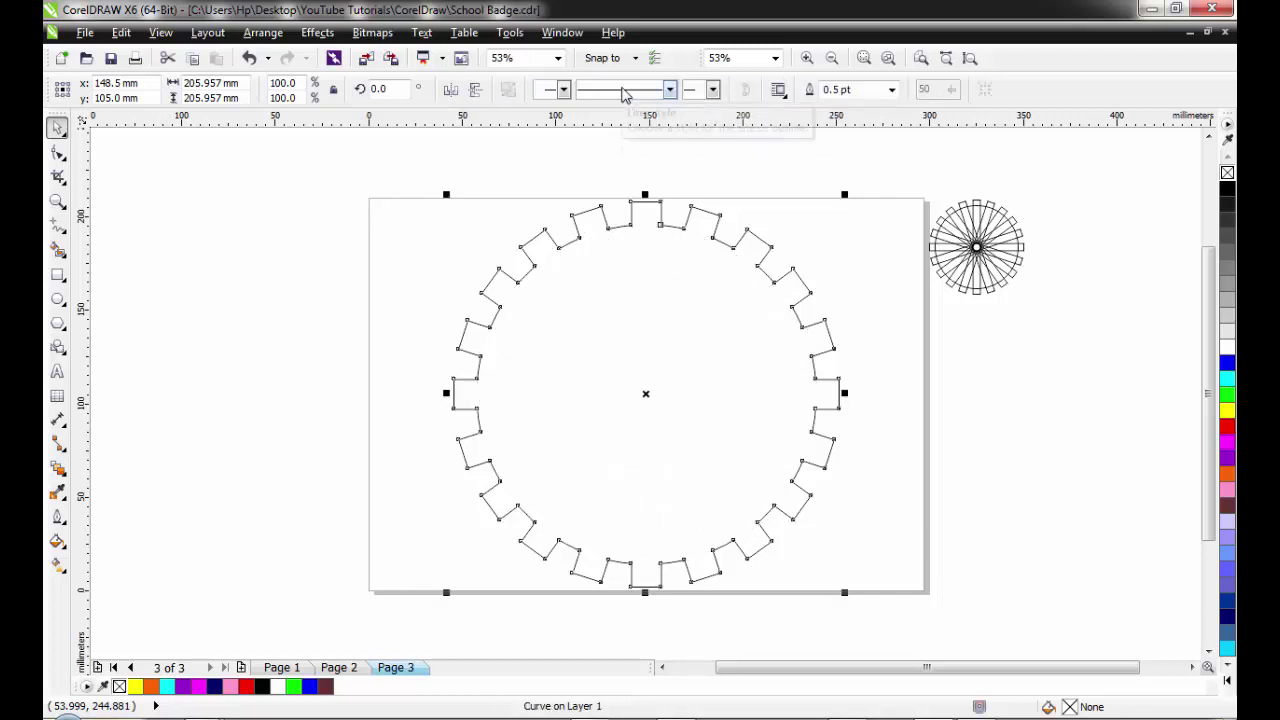
- Keep a scaled-down copy of the gear beside the page and reselect the big gear
left_click_drag(846, 195, 590, 482)
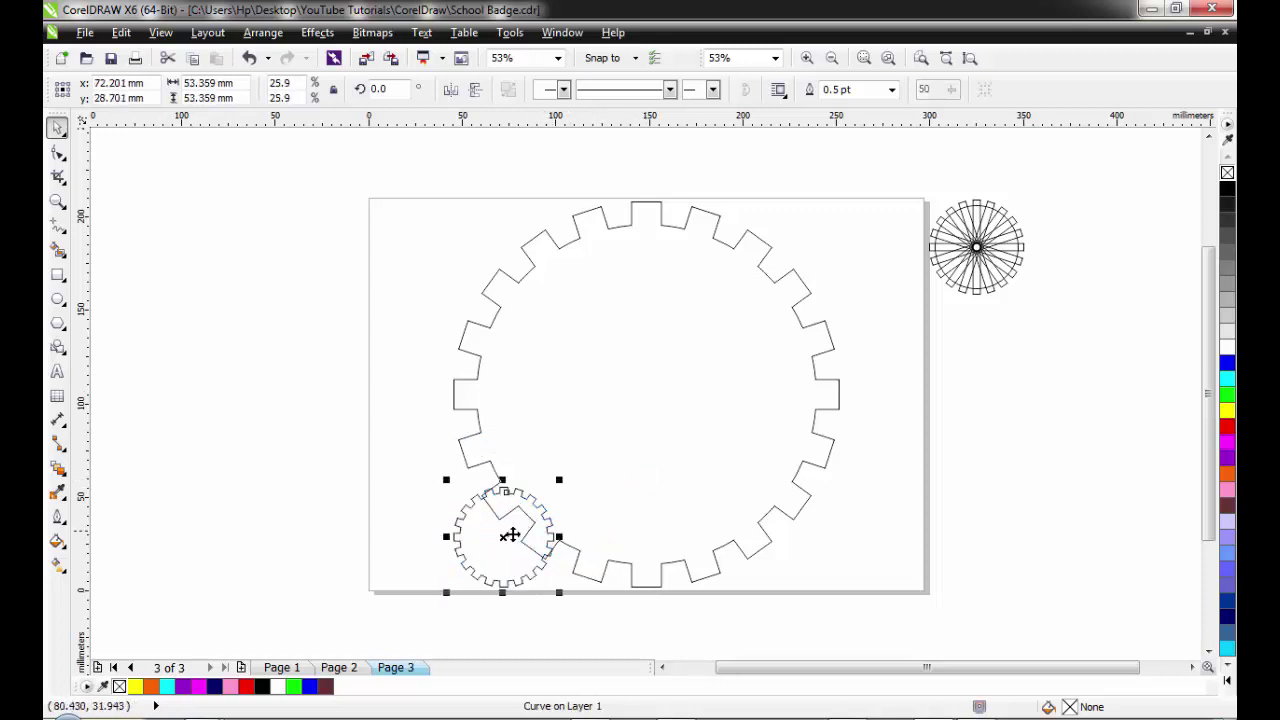
left_click_drag(502, 532, 978, 355)
left_click(709, 365)
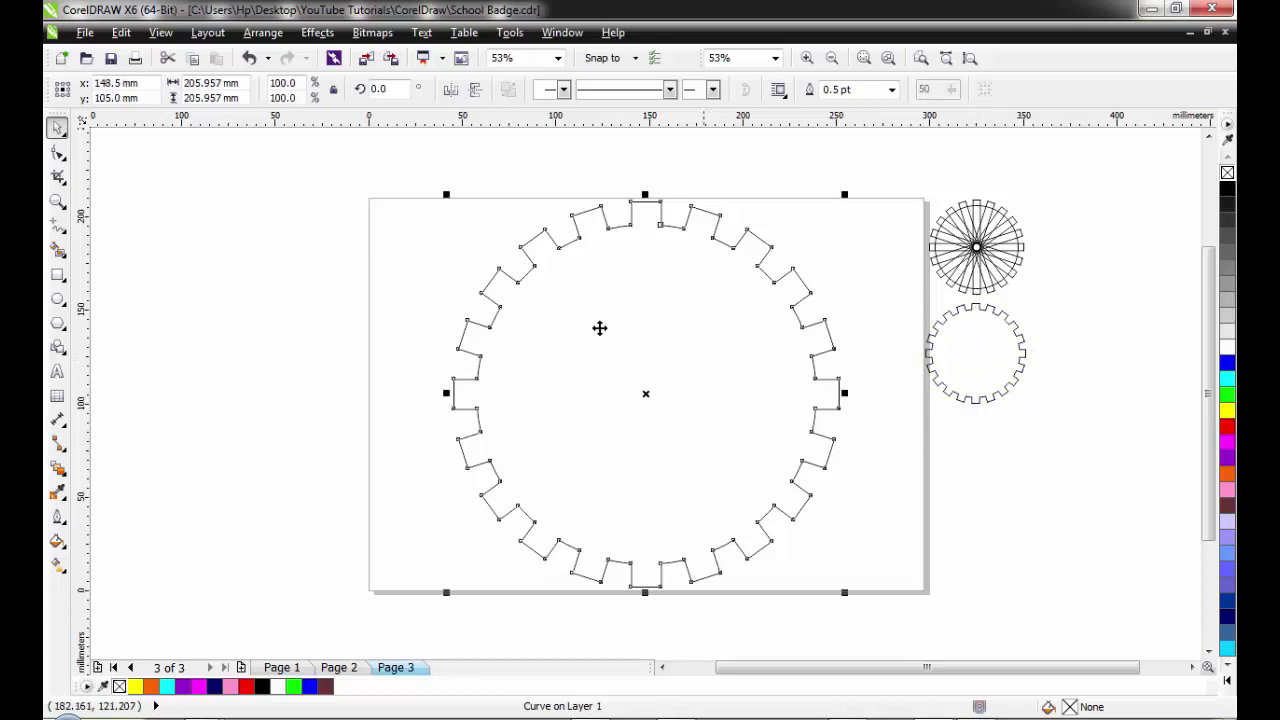
- Fill the gear yellow and add a circle centred inside it
left_click(1227, 410)
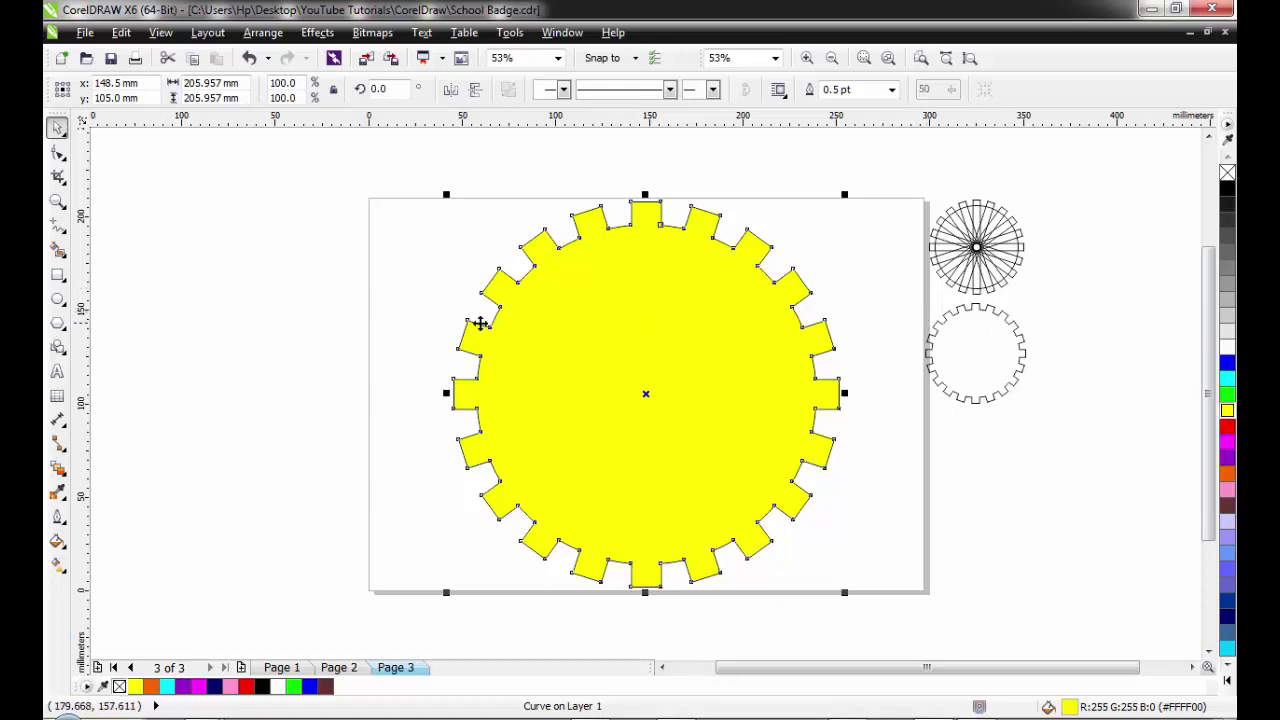
left_click(58, 298)
mouse_move(257, 214)
left_mouse_down()
mouse_move(326, 283)
mouse_move(486, 500)
left_mouse_up()
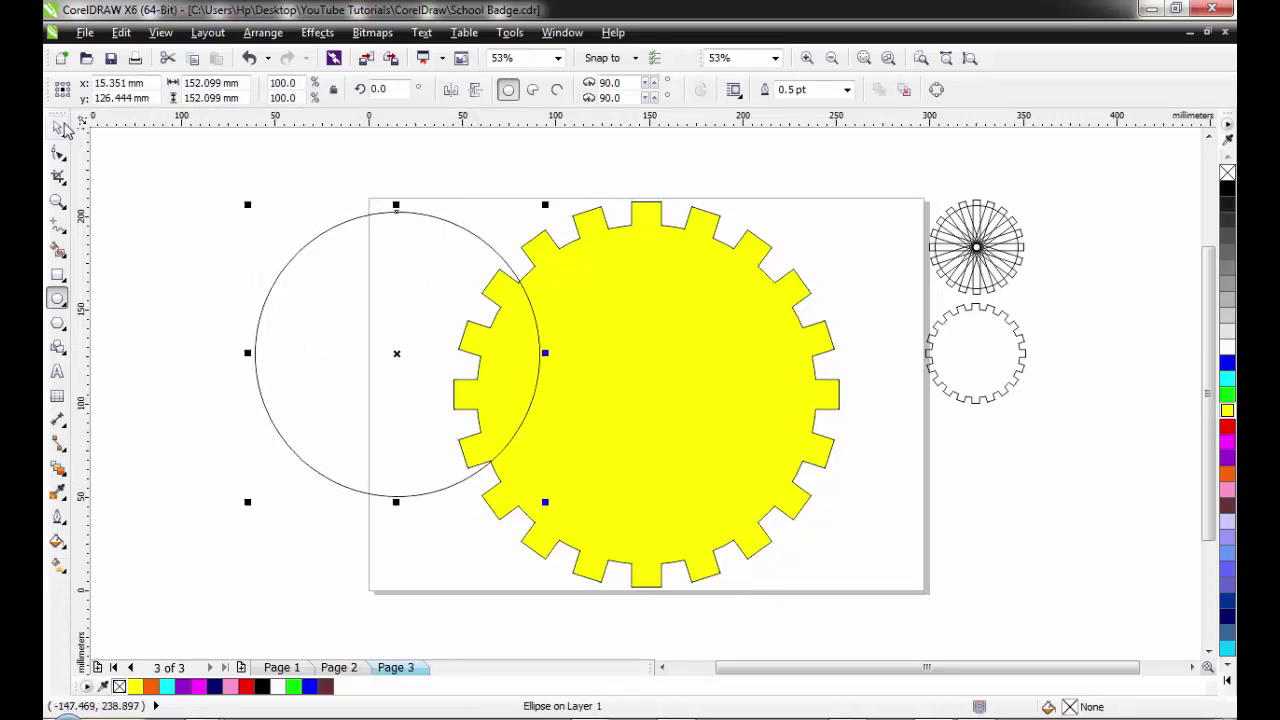
left_click(66, 130)
key("p")
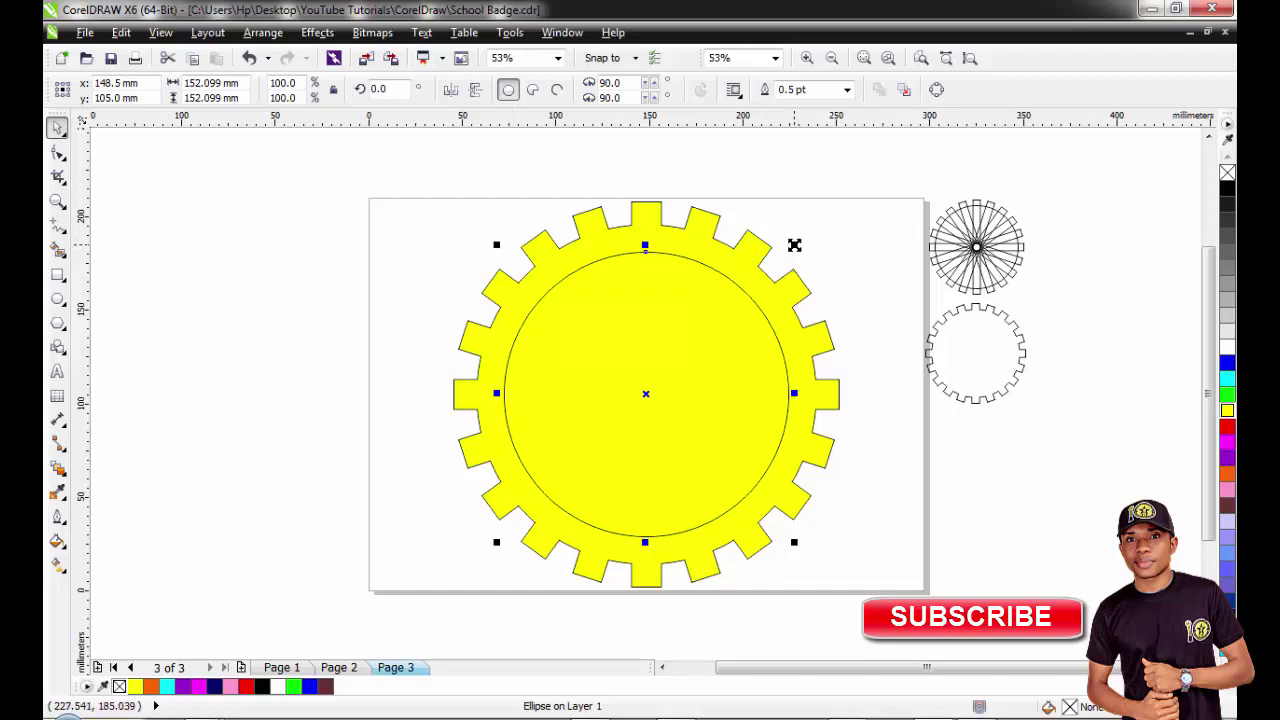
left_click_drag(794, 244, 790, 255)
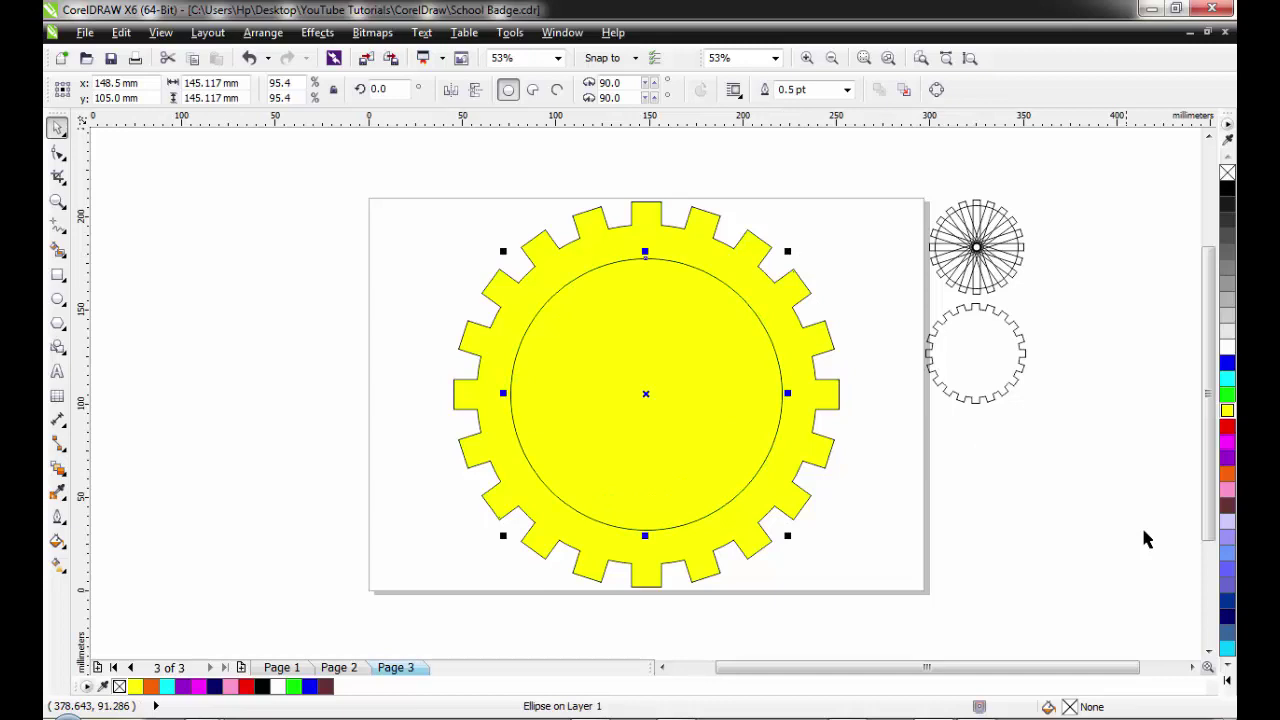
- Fill the inner circle green and give it a 10 pt red outline
left_click(1228, 680)
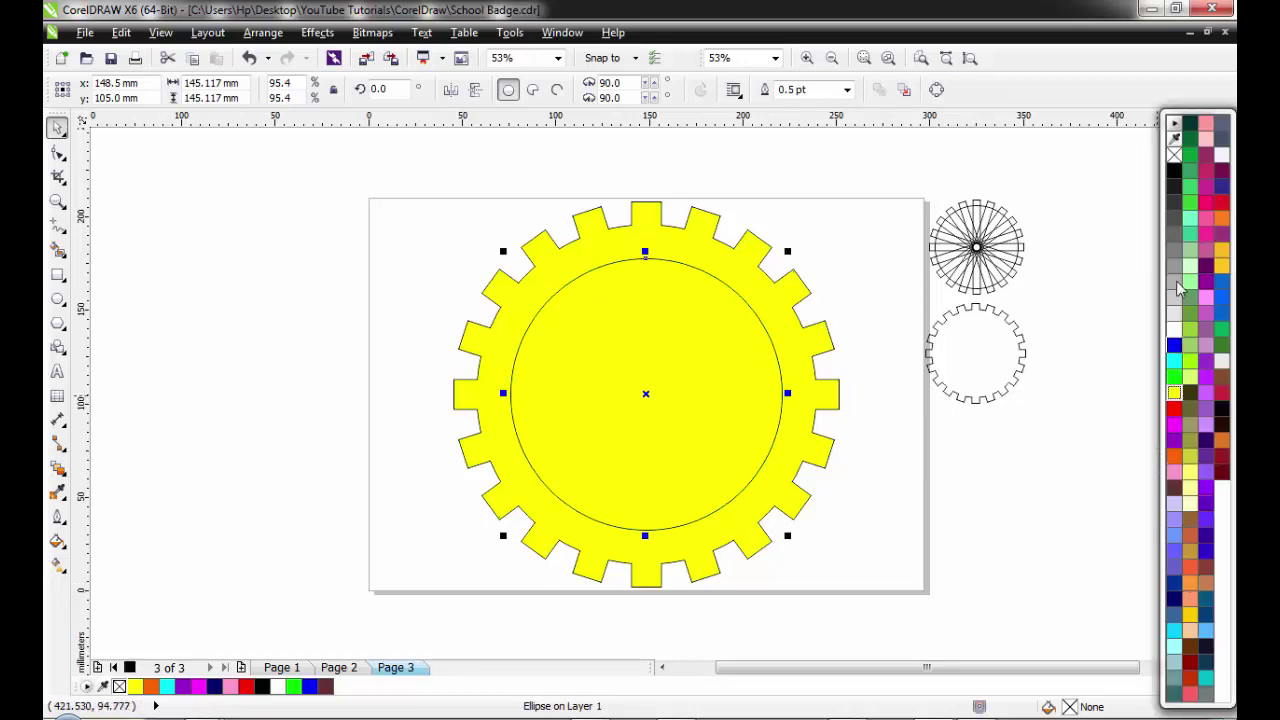
left_click(1192, 158)
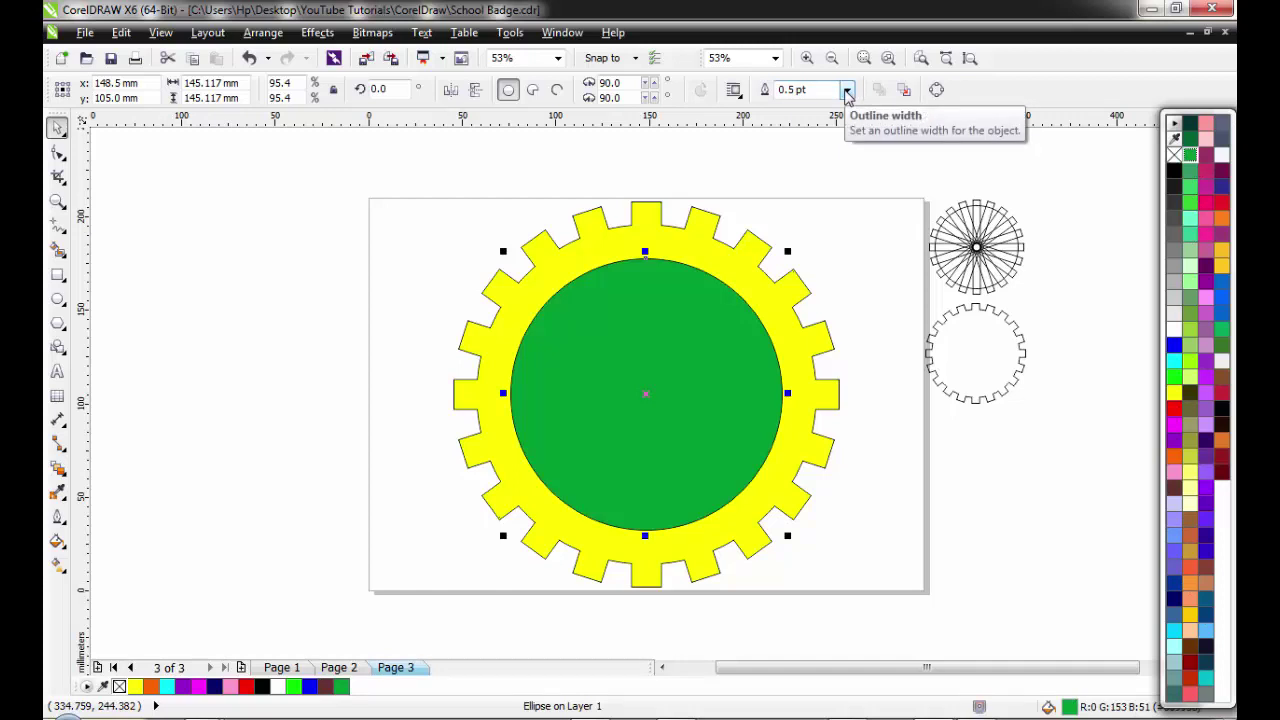
left_click(846, 90)
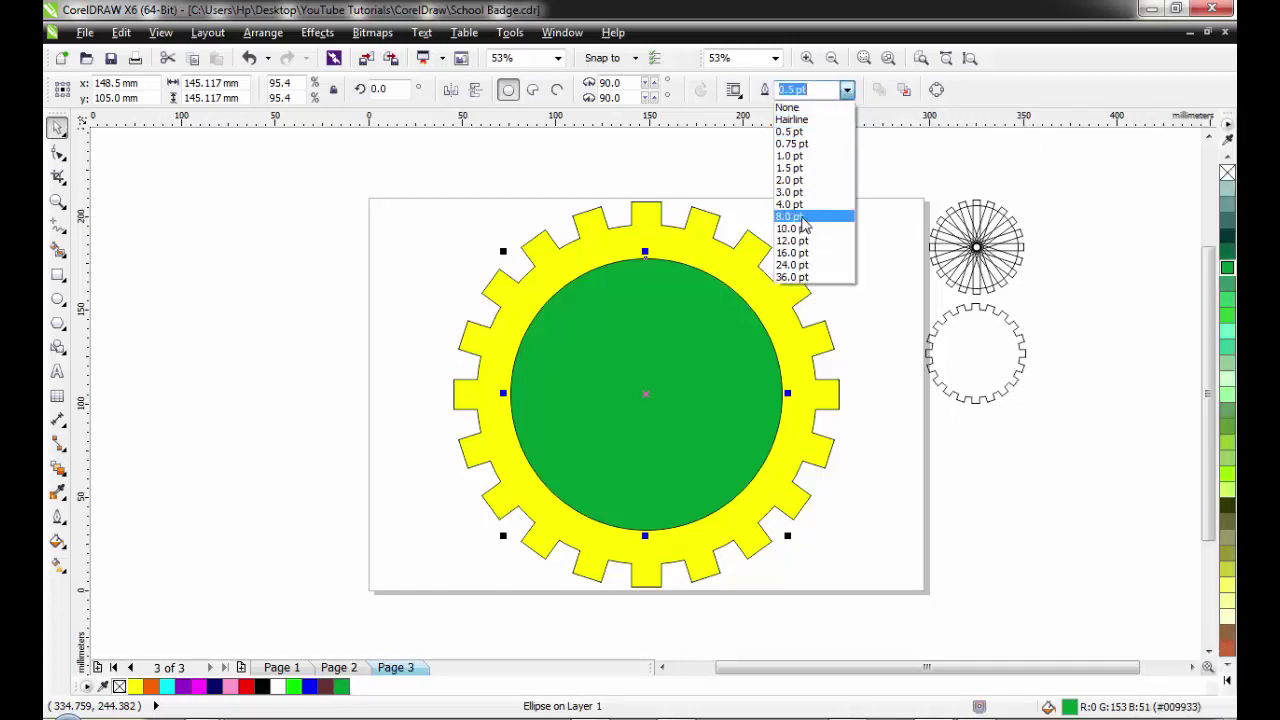
left_click(801, 217)
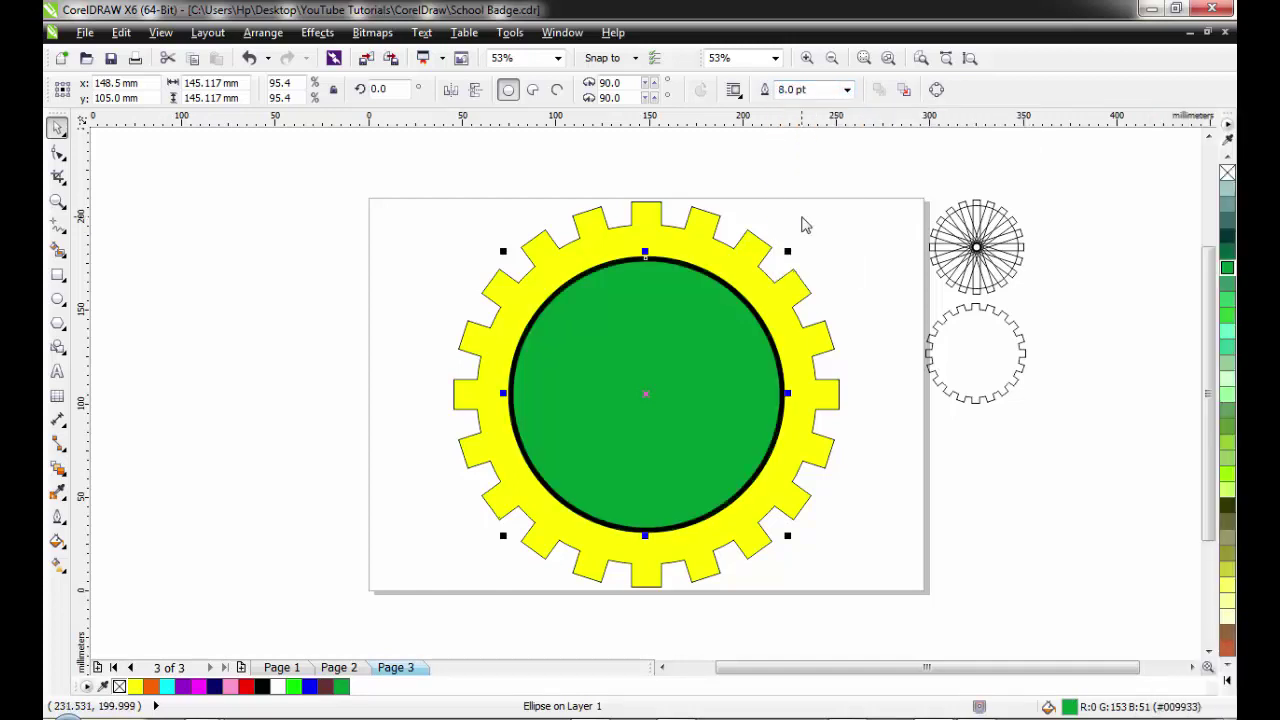
double_click(808, 90)
type("1")
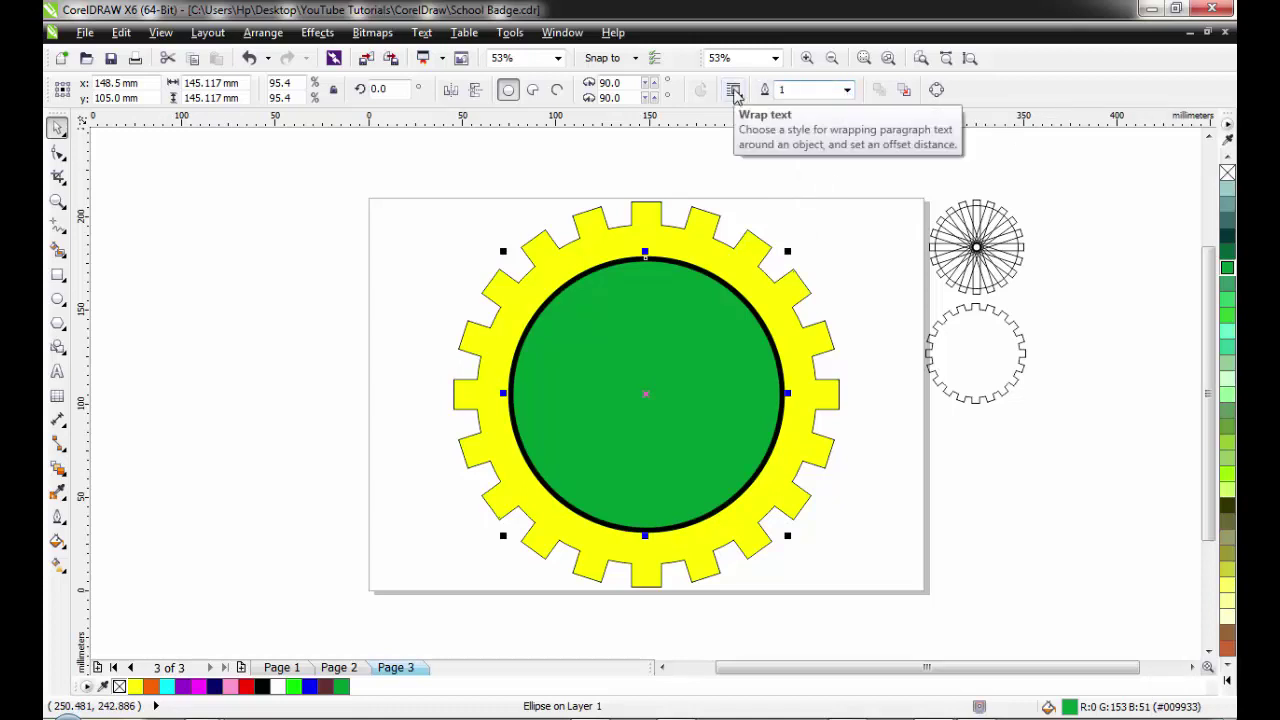
type("0")
key("Return")
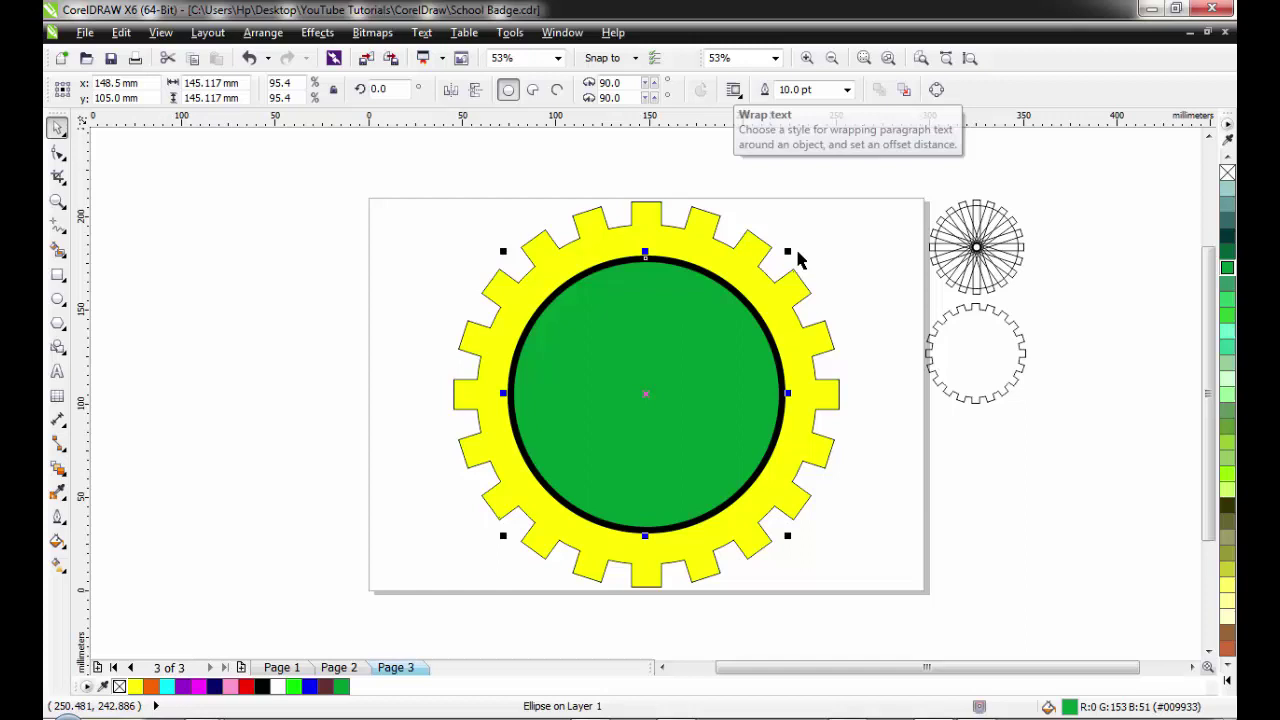
left_click(1228, 680)
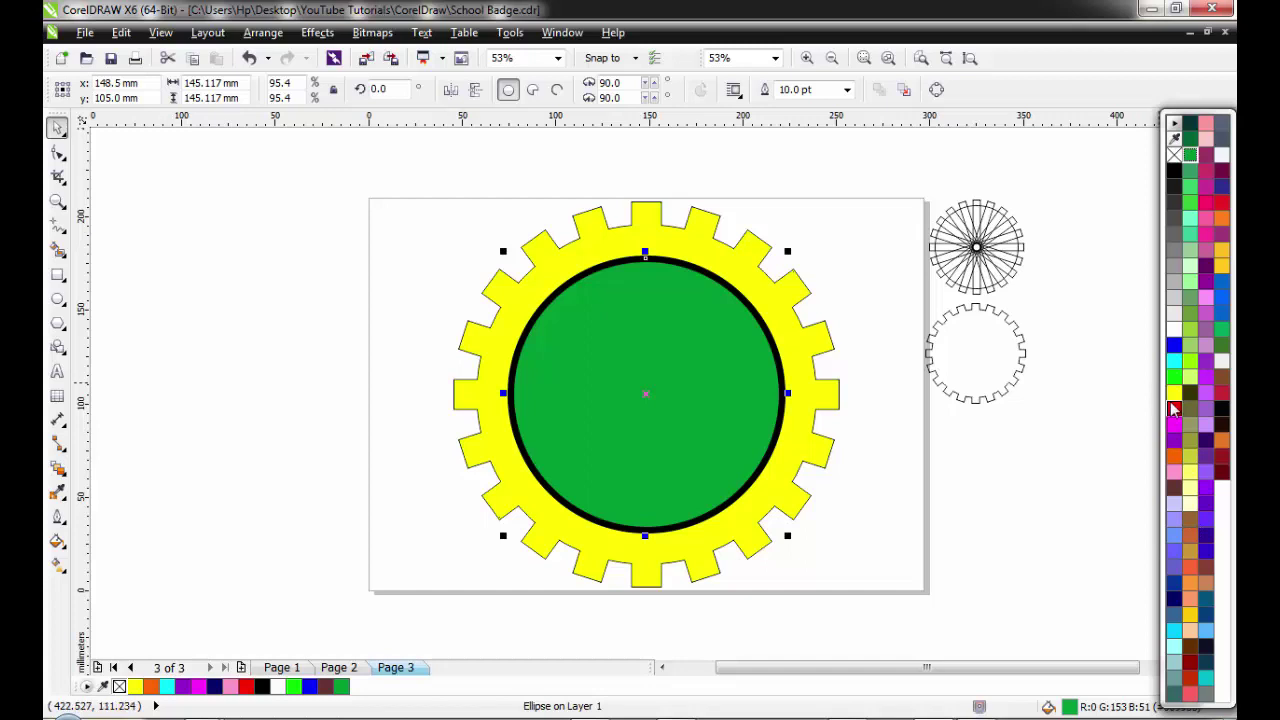
right_click(1174, 410)
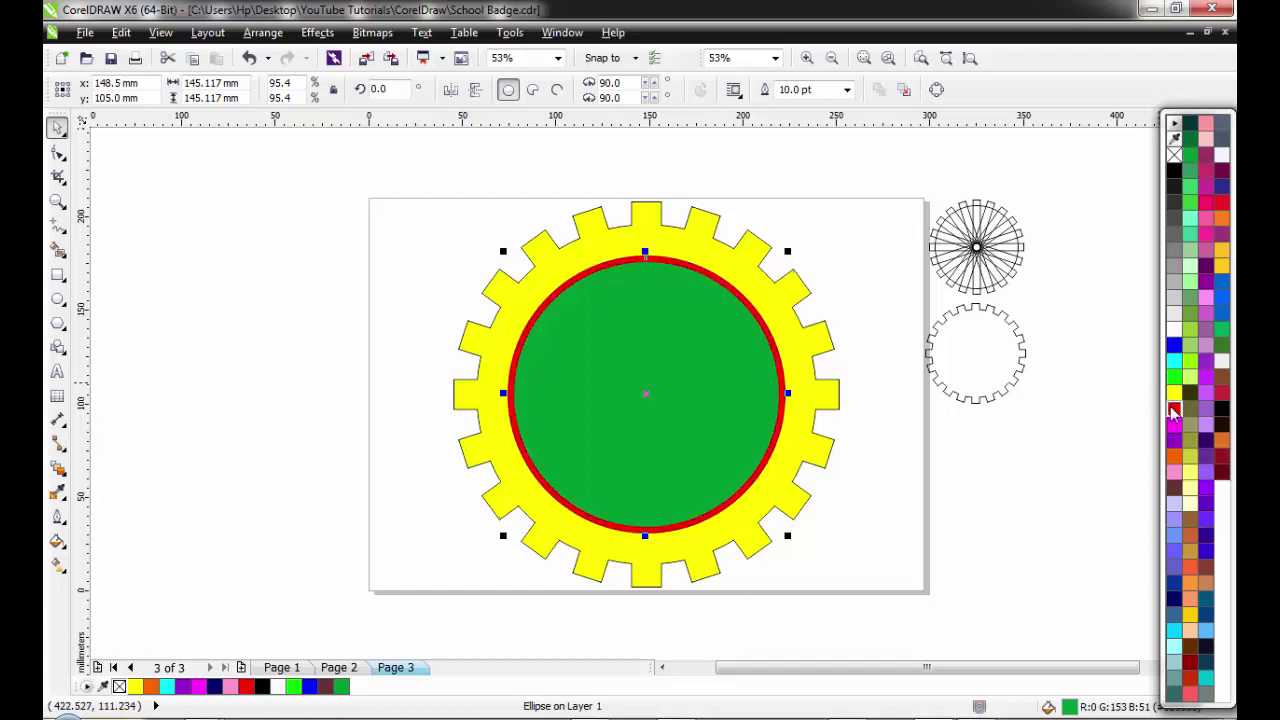
left_click(1033, 458)
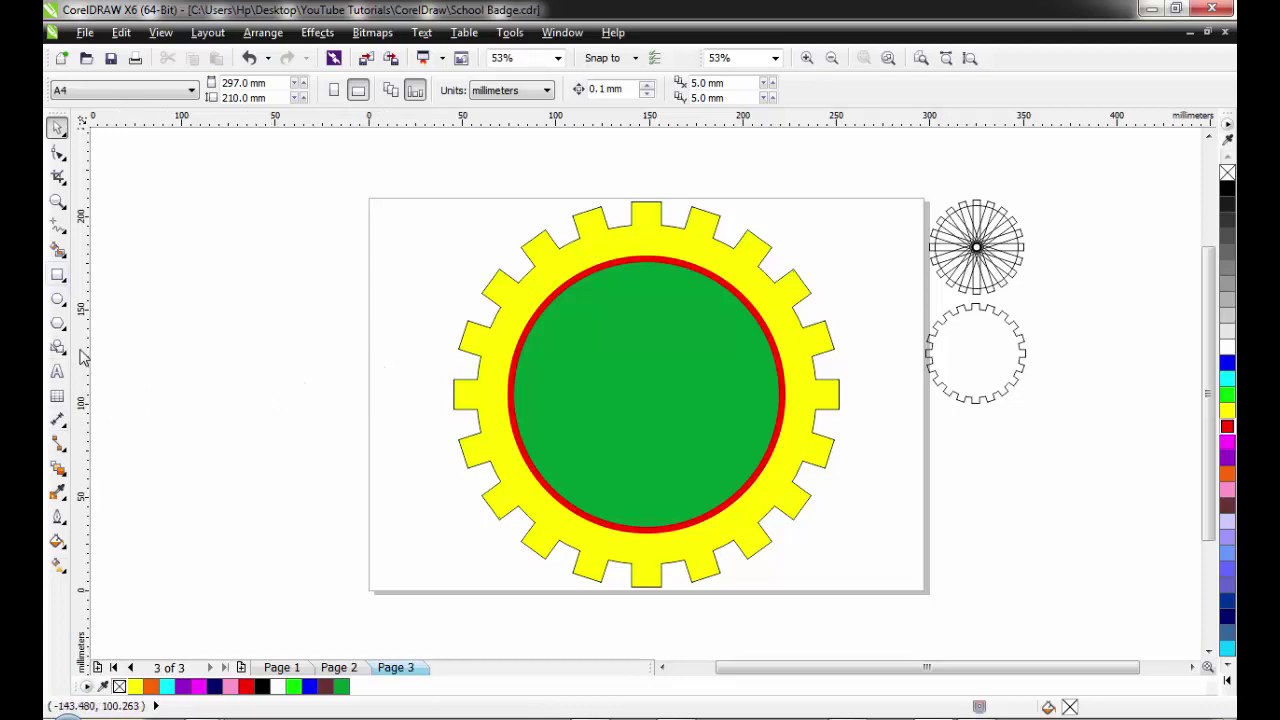
- Add the title text 'NIGERIAN NATIONAL PETROLUEM' above-left of the page
left_click(57, 371)
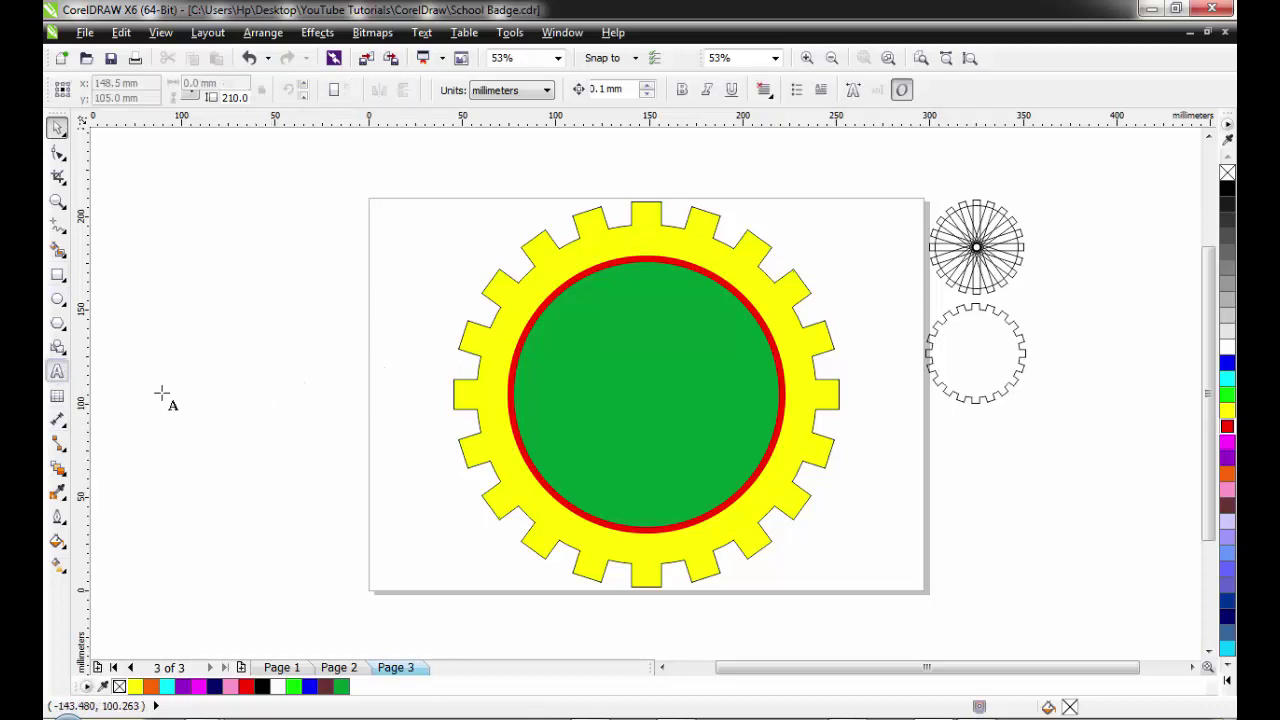
left_click(185, 211)
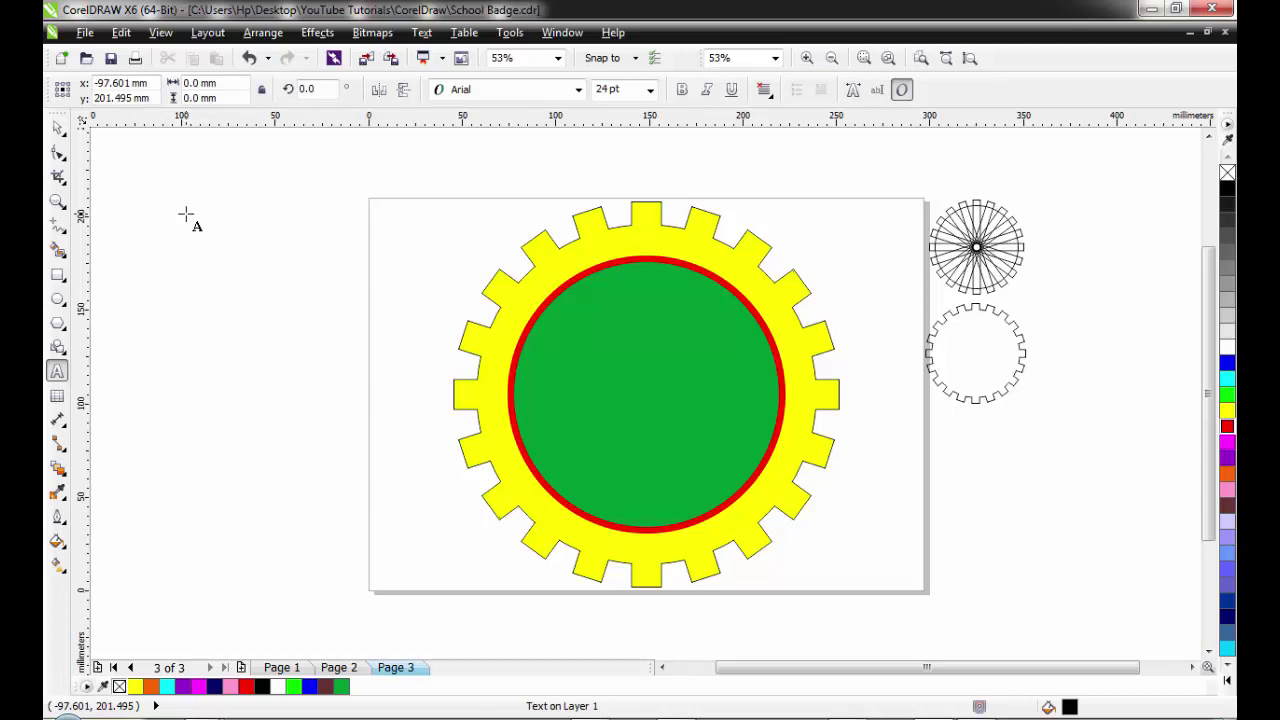
type("n")
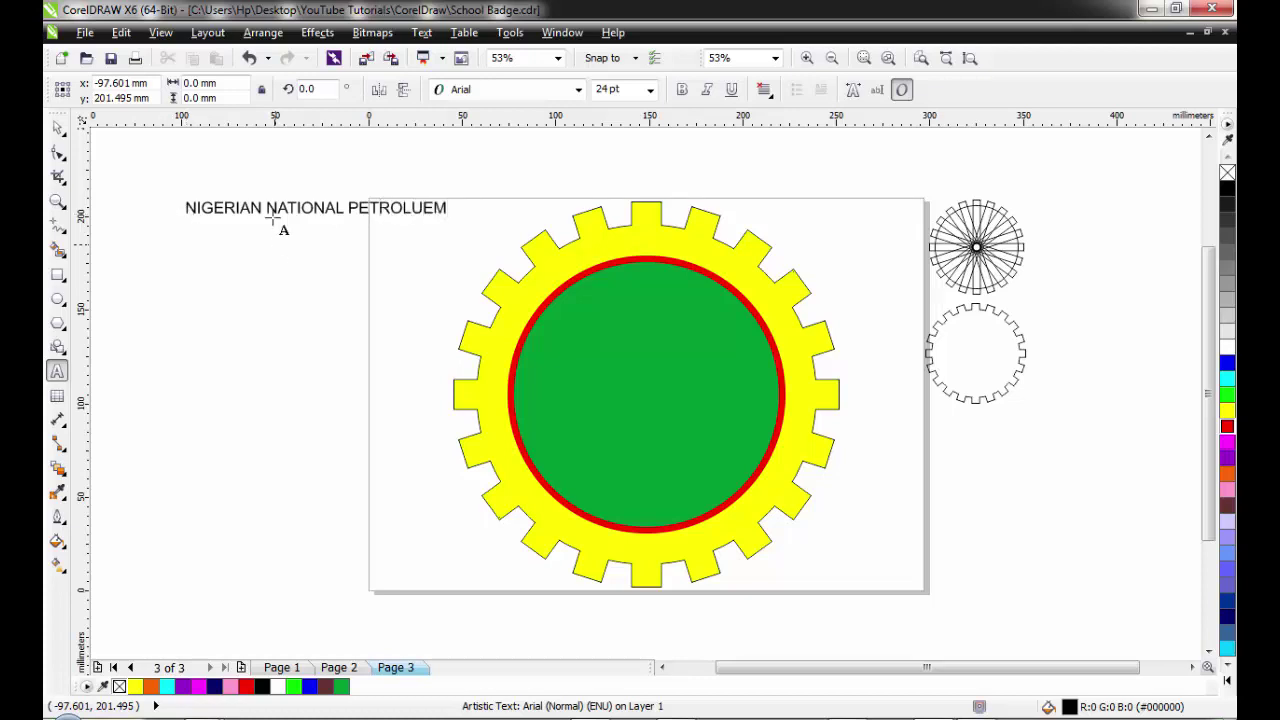
key("Escape")
left_click(60, 130)
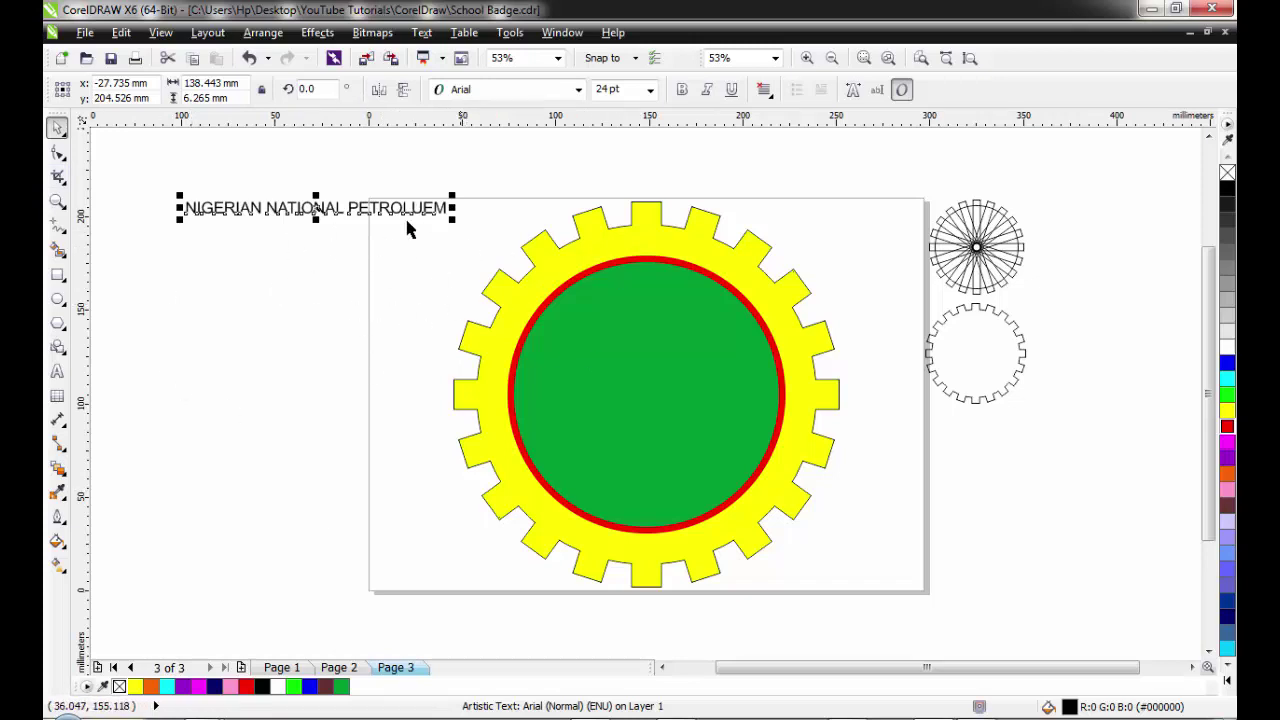
- Add a separate 'CORPORATION' text object below the title
left_click(57, 371)
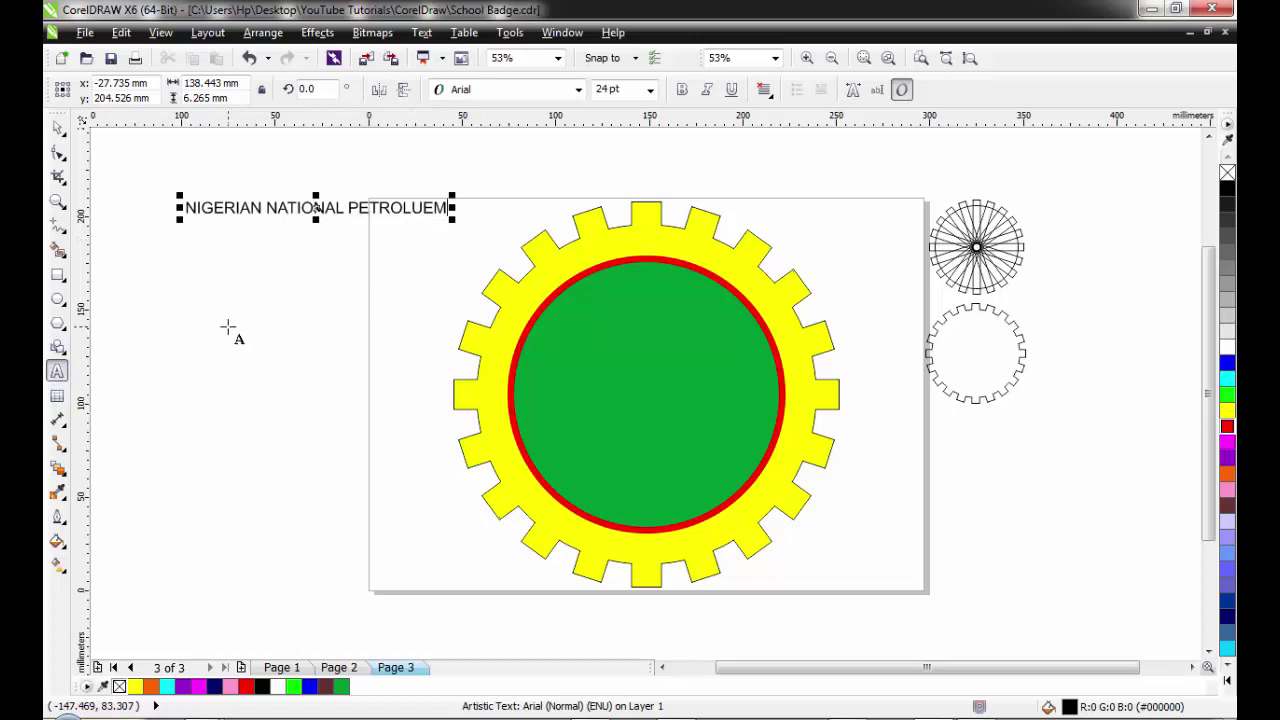
left_click(236, 327)
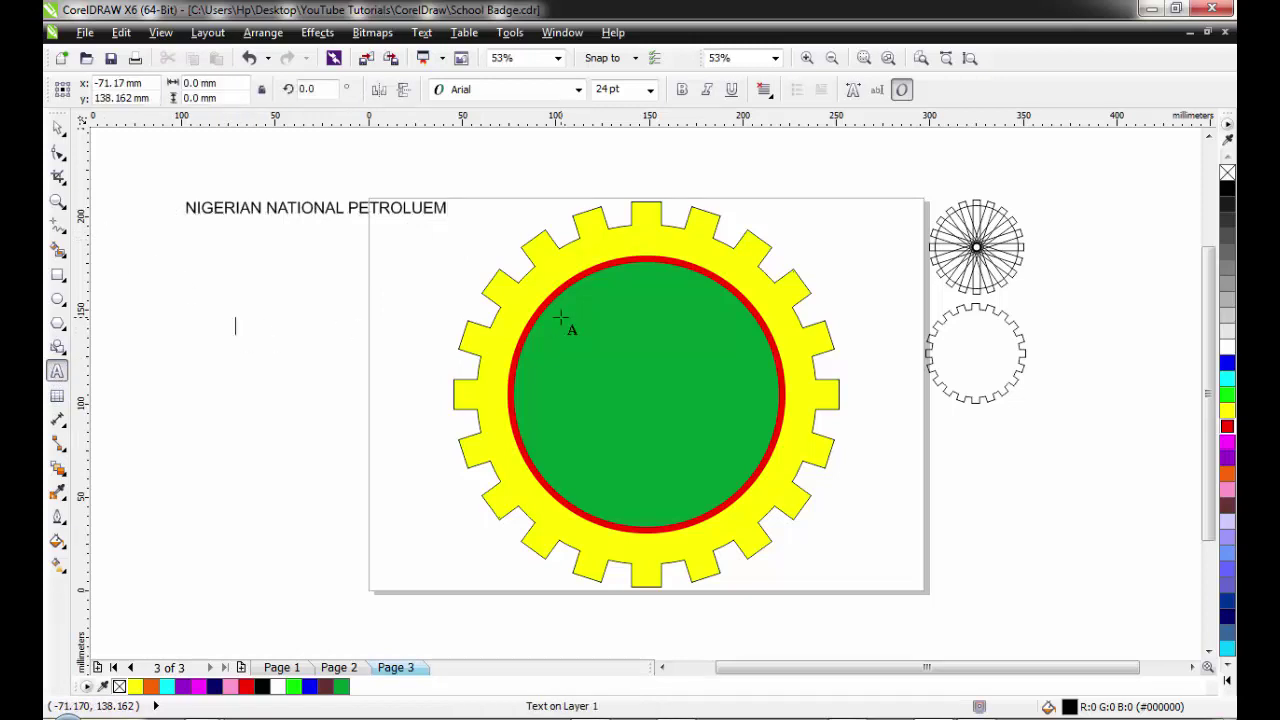
type("CORPORA")
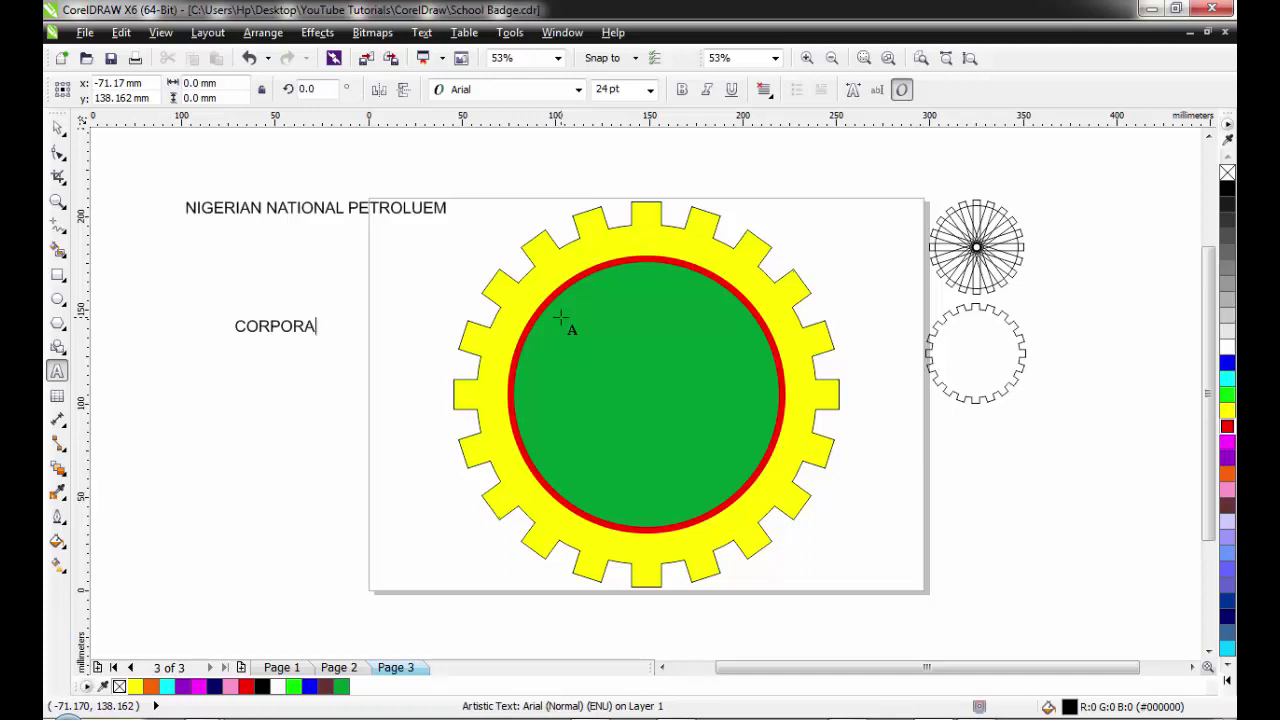
type("TION")
left_click(57, 127)
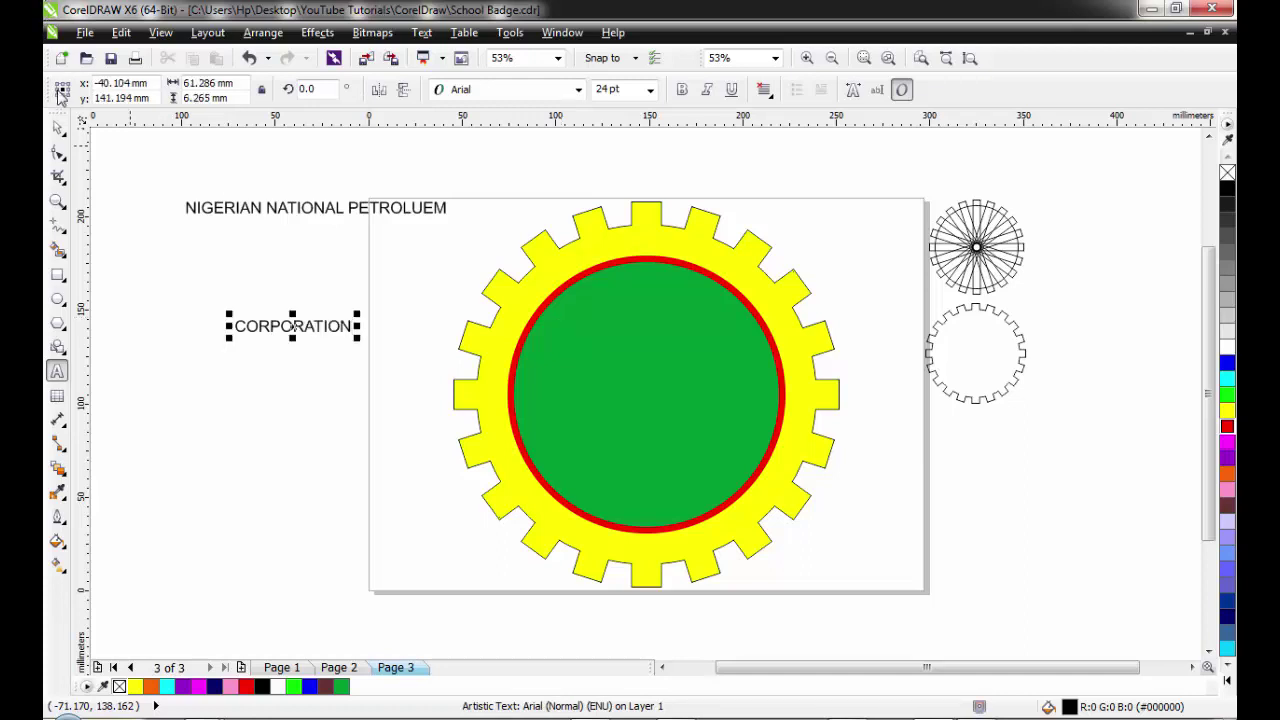
- Make the title and CORPORATION texts bold
left_click(400, 211)
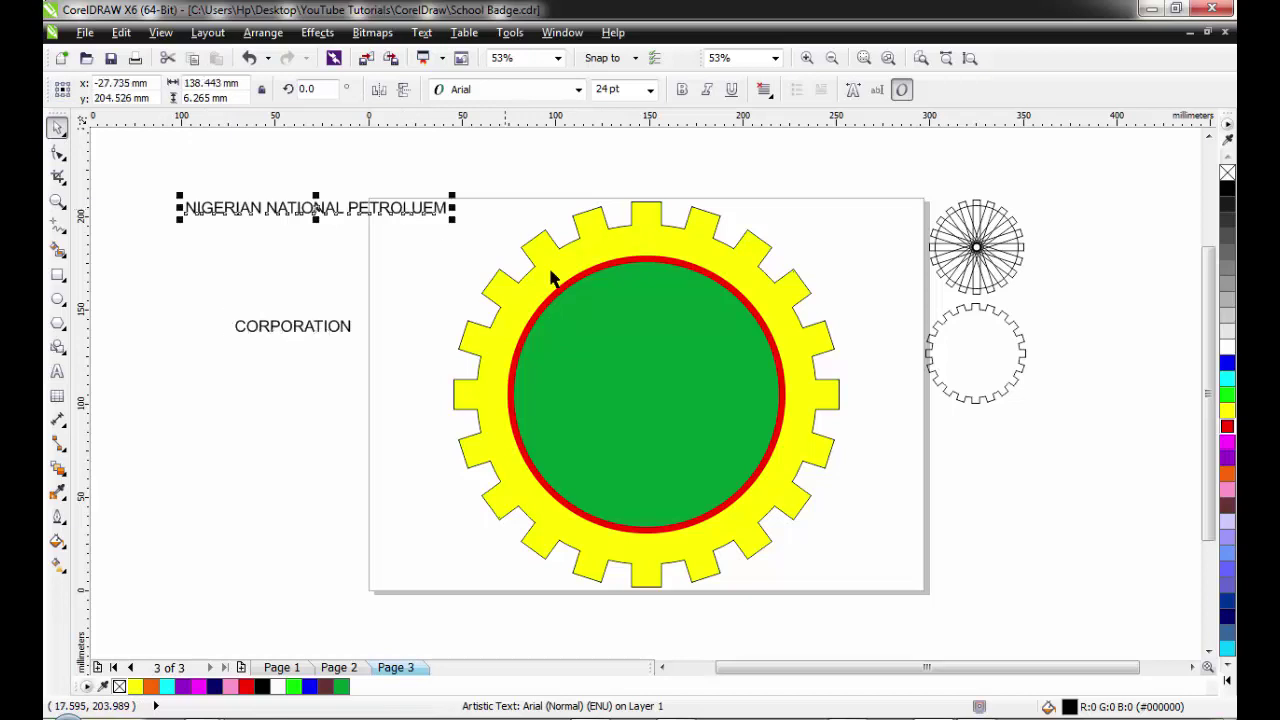
left_click(681, 89)
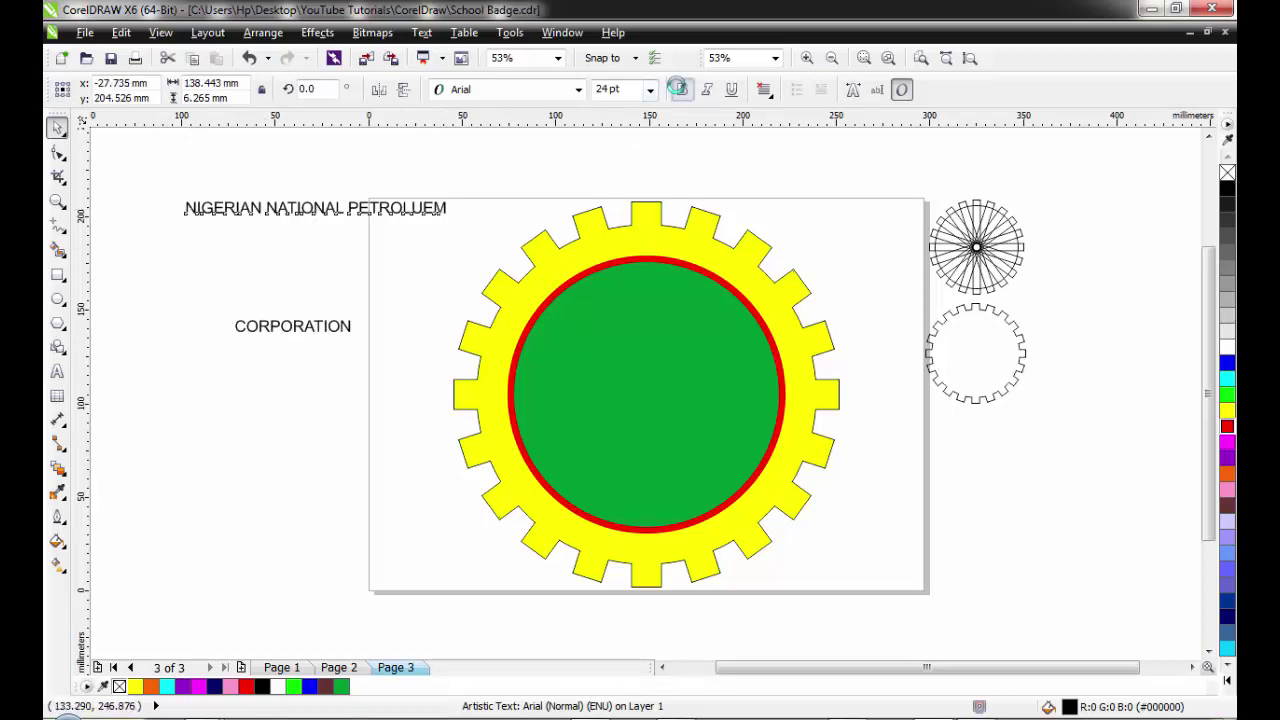
left_click(309, 334)
left_click(683, 89)
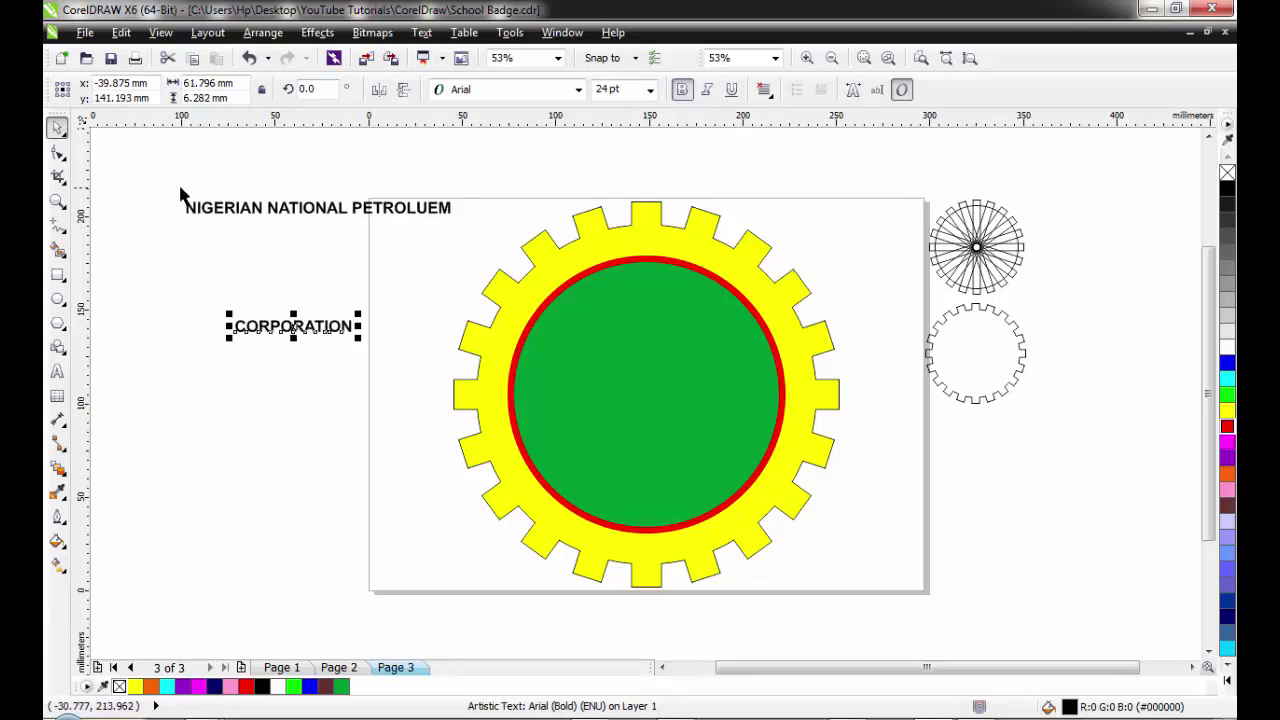
- Resize both text lines together, going to 30 pt and then 35 pt
left_click_drag(170, 181, 478, 395)
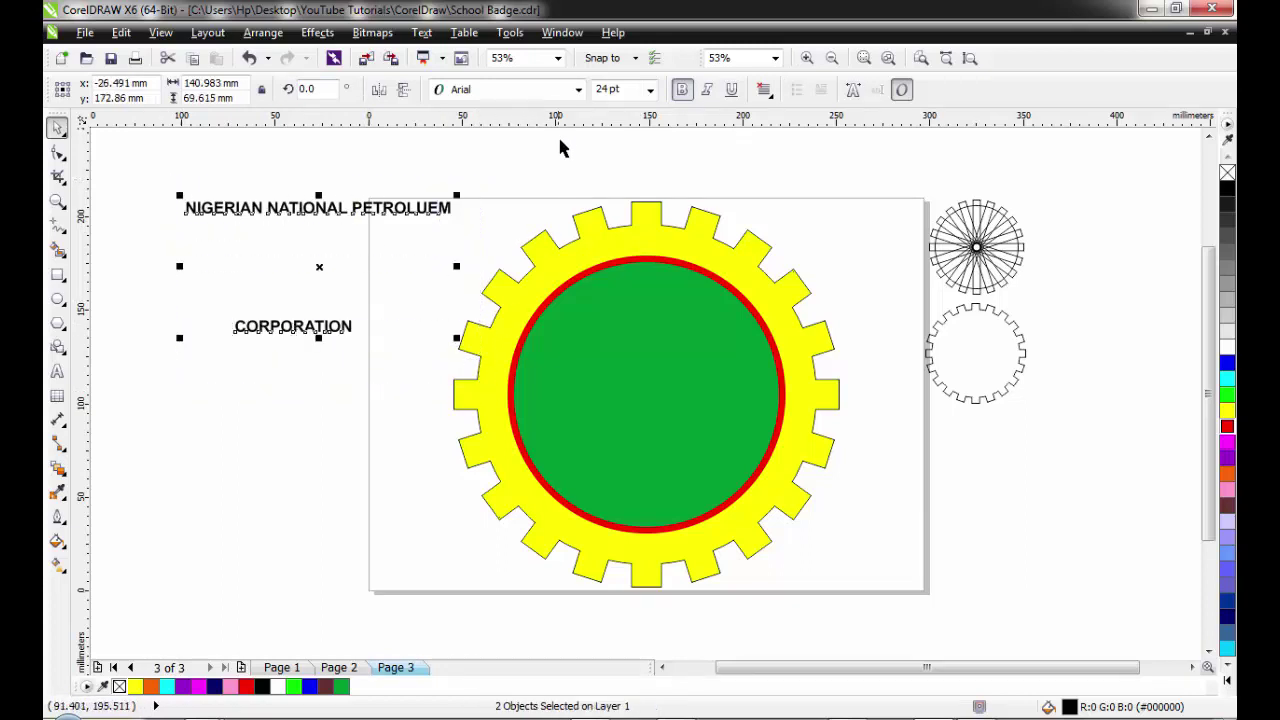
left_click(630, 90)
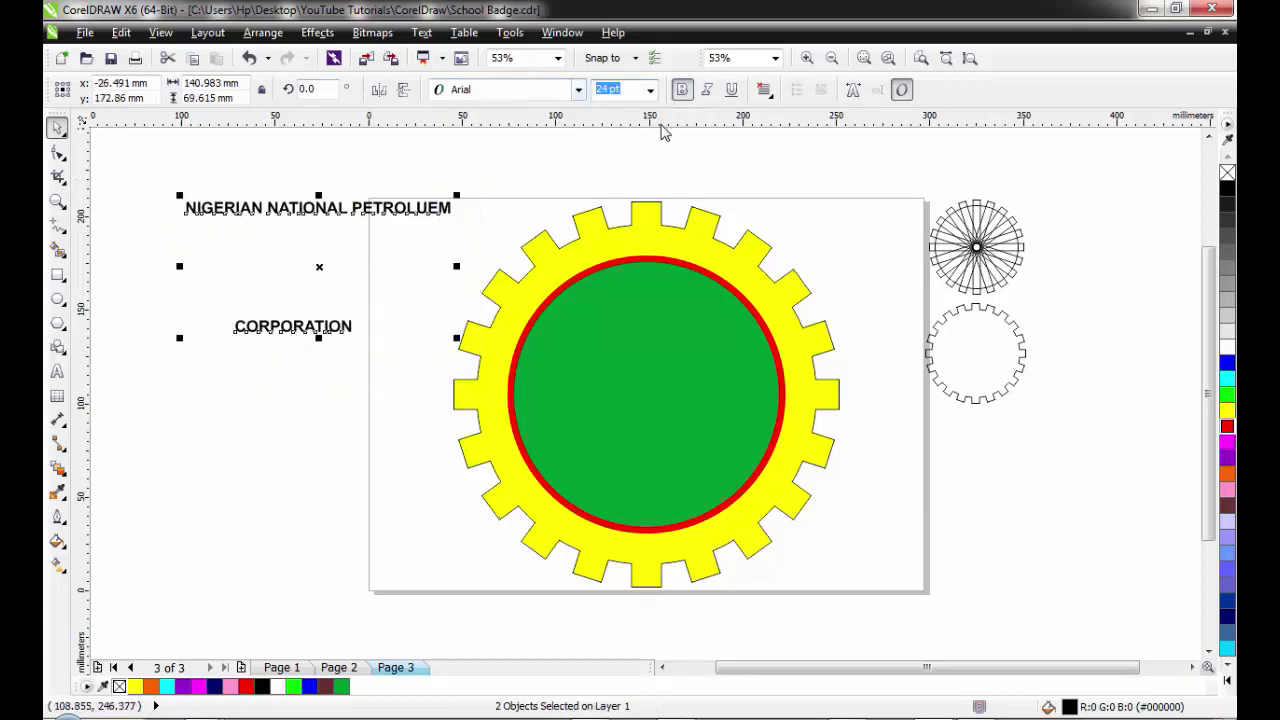
type("30")
key("Return")
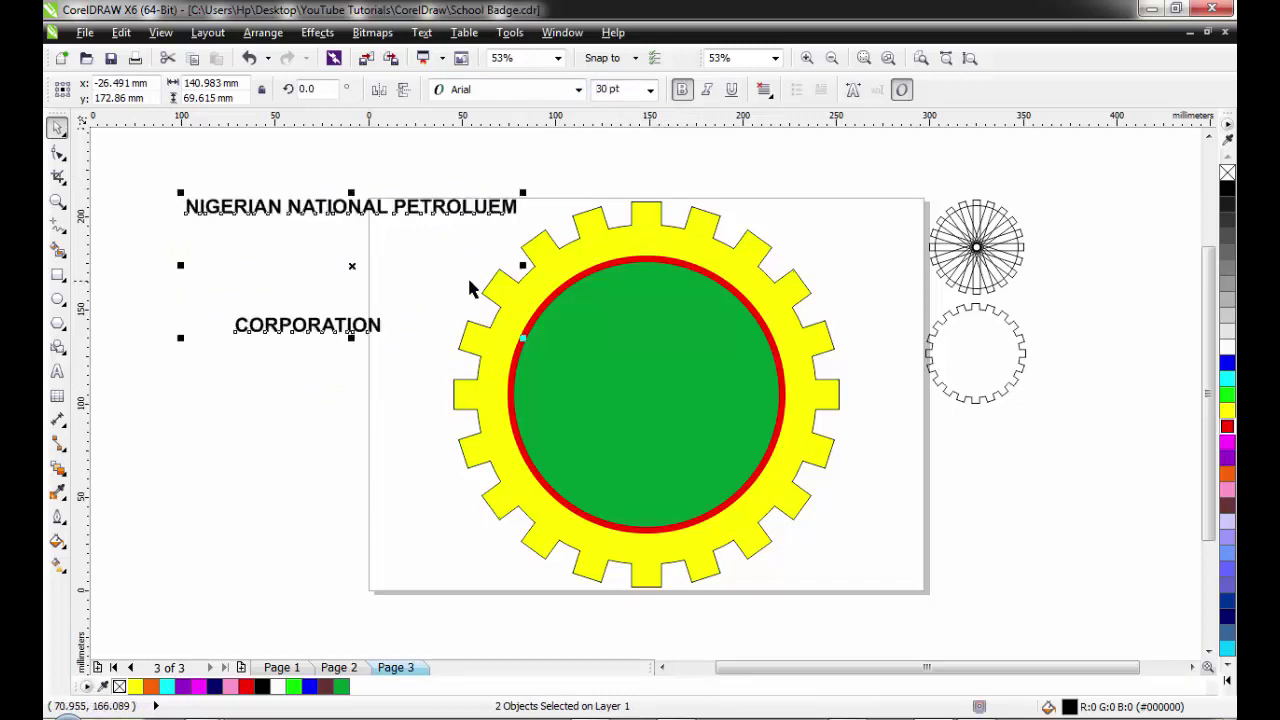
left_click(185, 265)
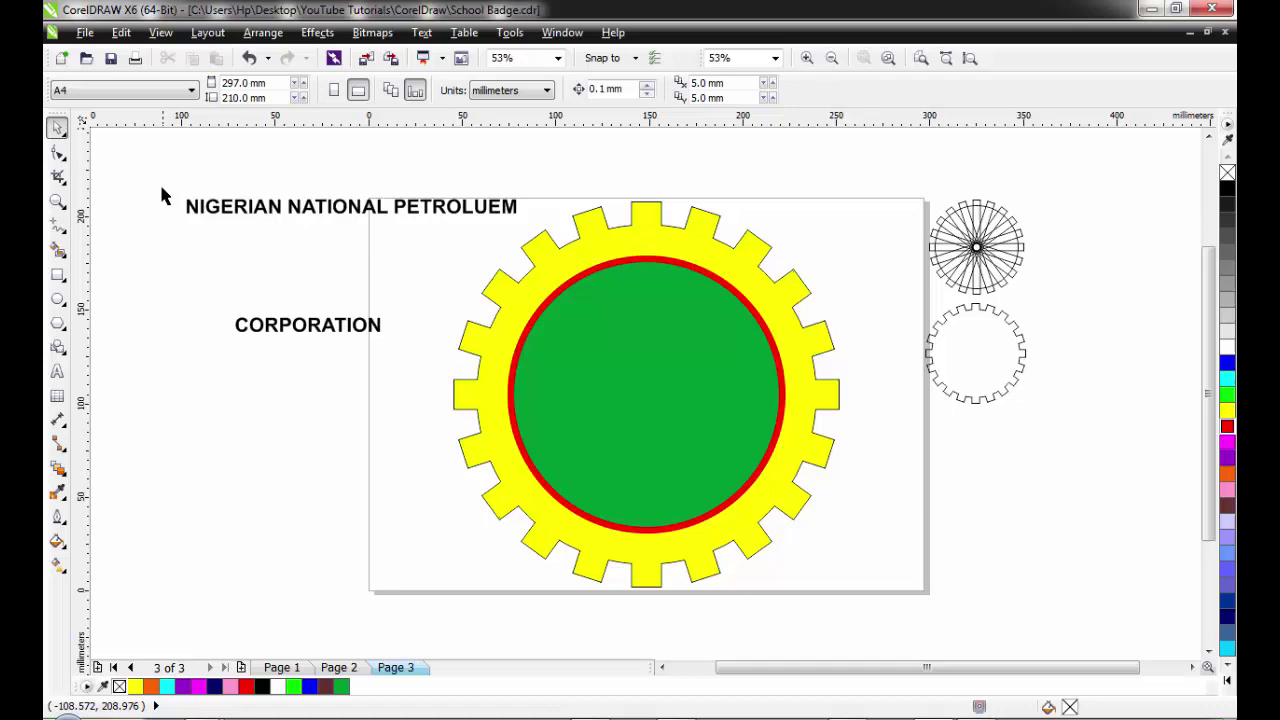
left_click_drag(161, 168, 572, 390)
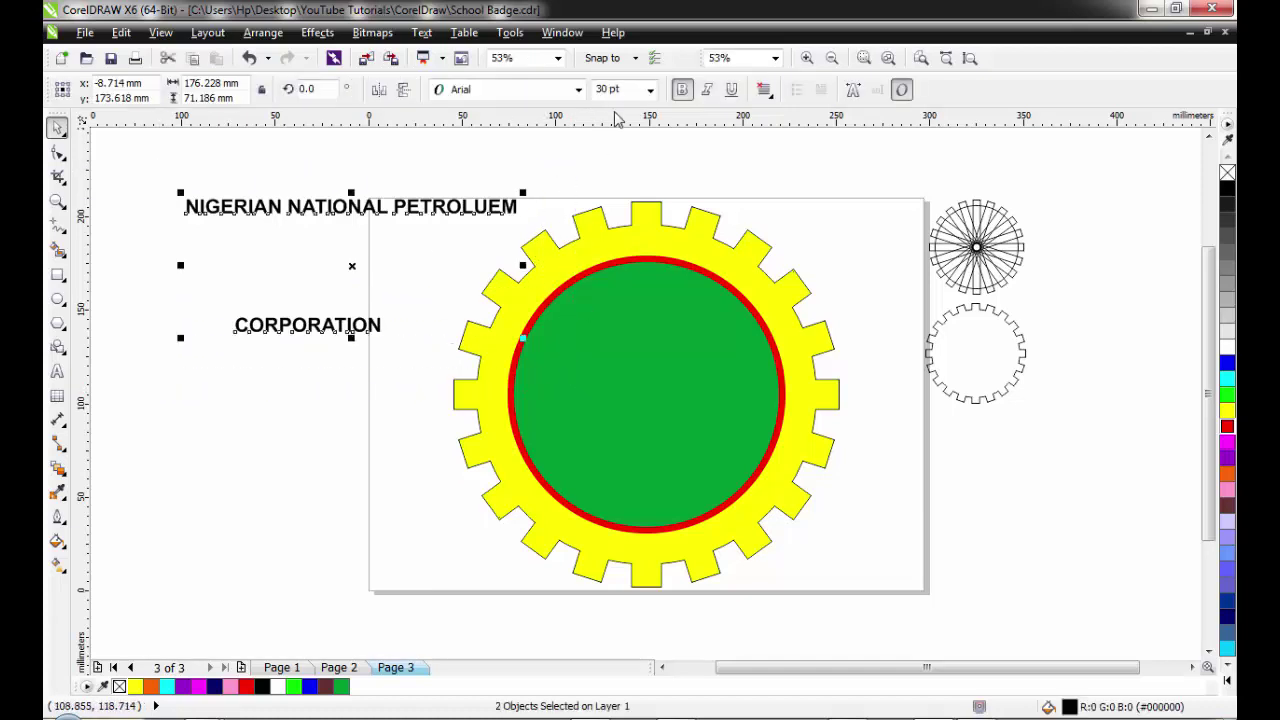
left_click(628, 90)
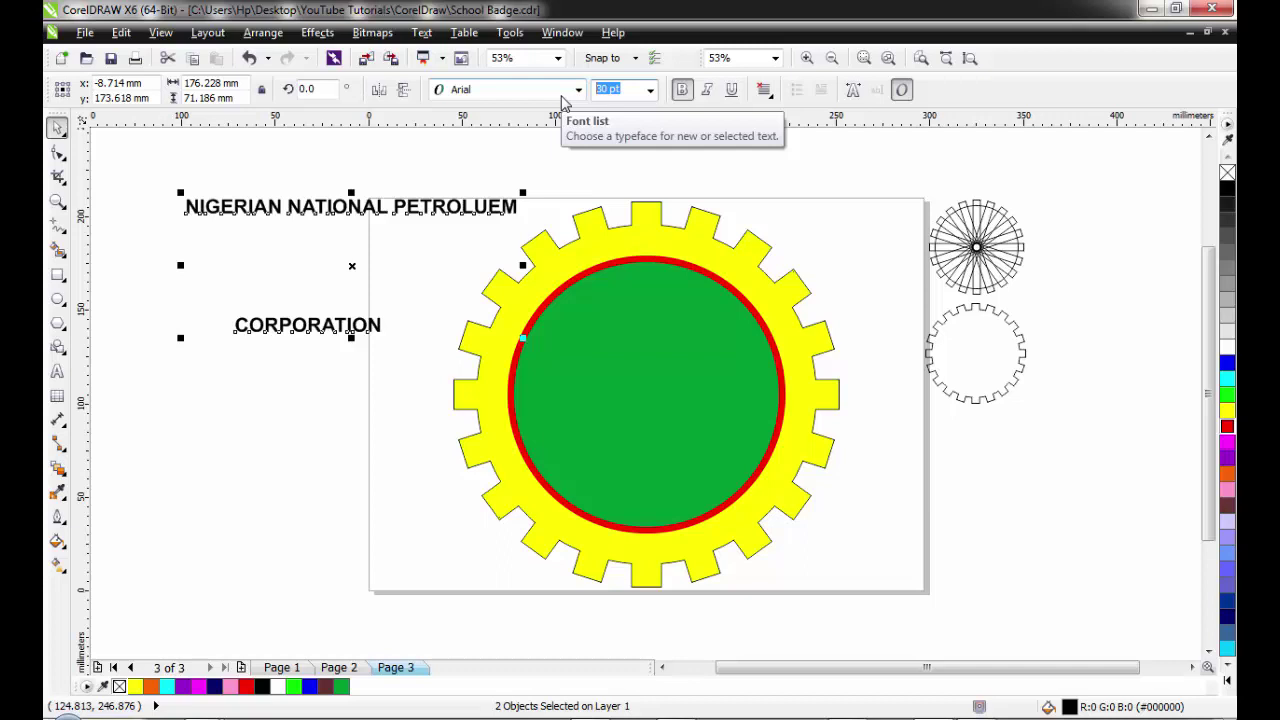
type("35")
key("Return")
- Shift both texts left, with the title raised and CORPORATION lowered beneath it
left_click(389, 286)
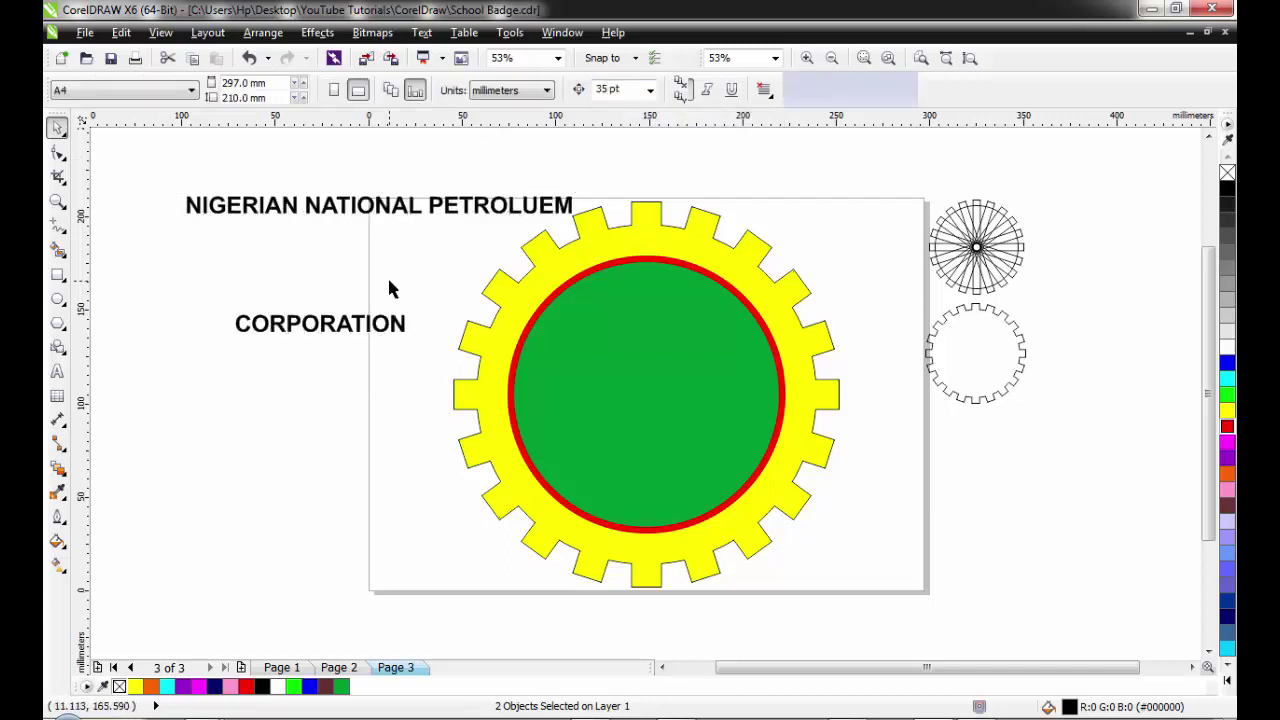
left_click_drag(363, 350, 362, 290)
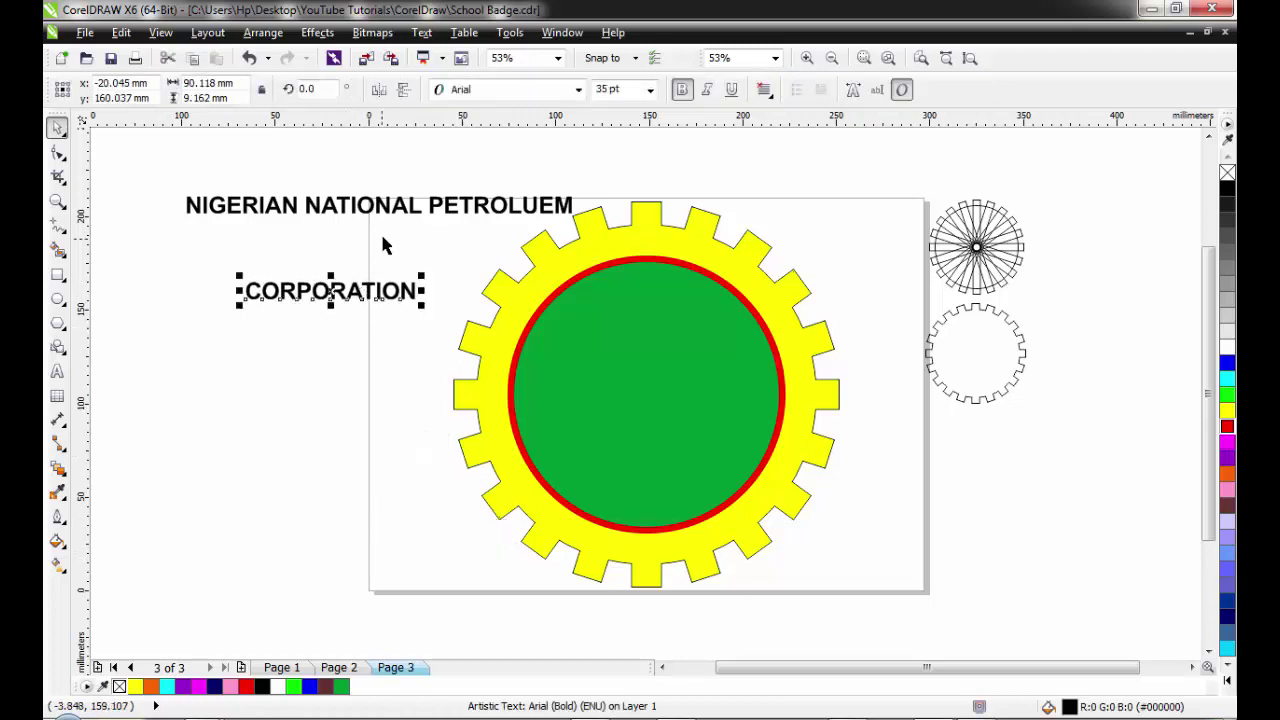
left_click_drag(416, 200, 358, 199)
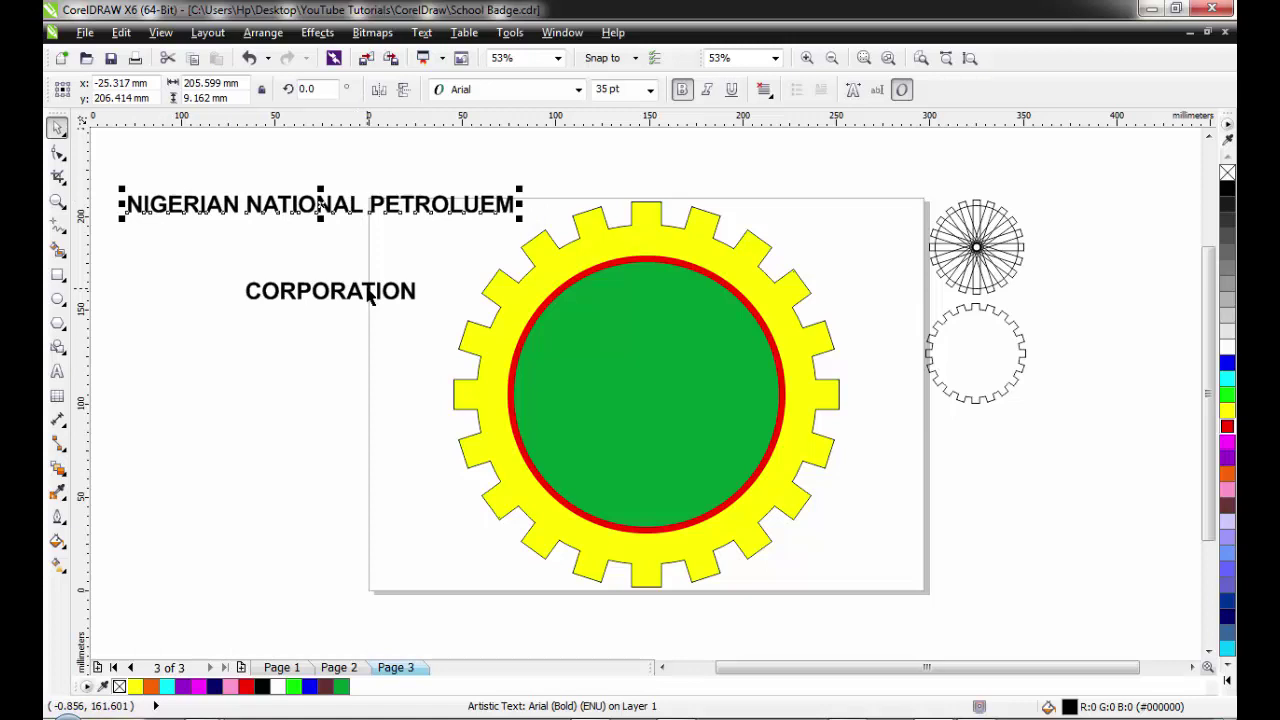
left_click_drag(368, 292, 310, 288)
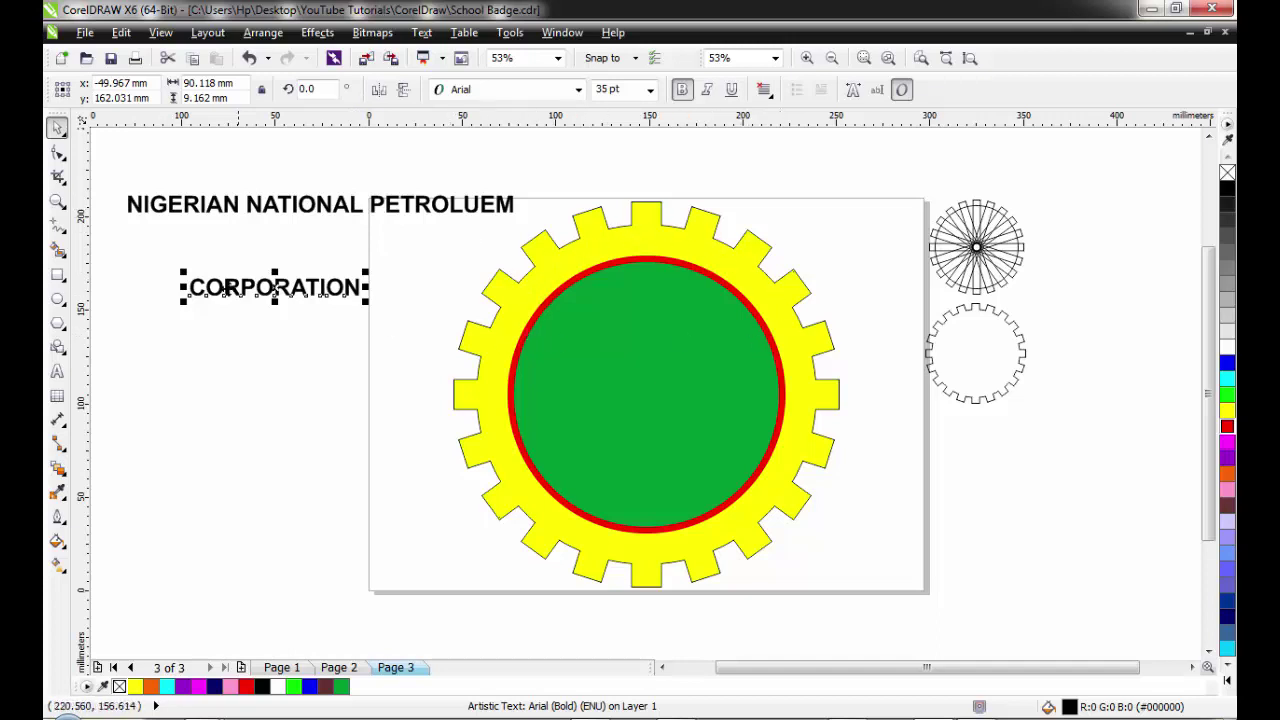
left_click(282, 289)
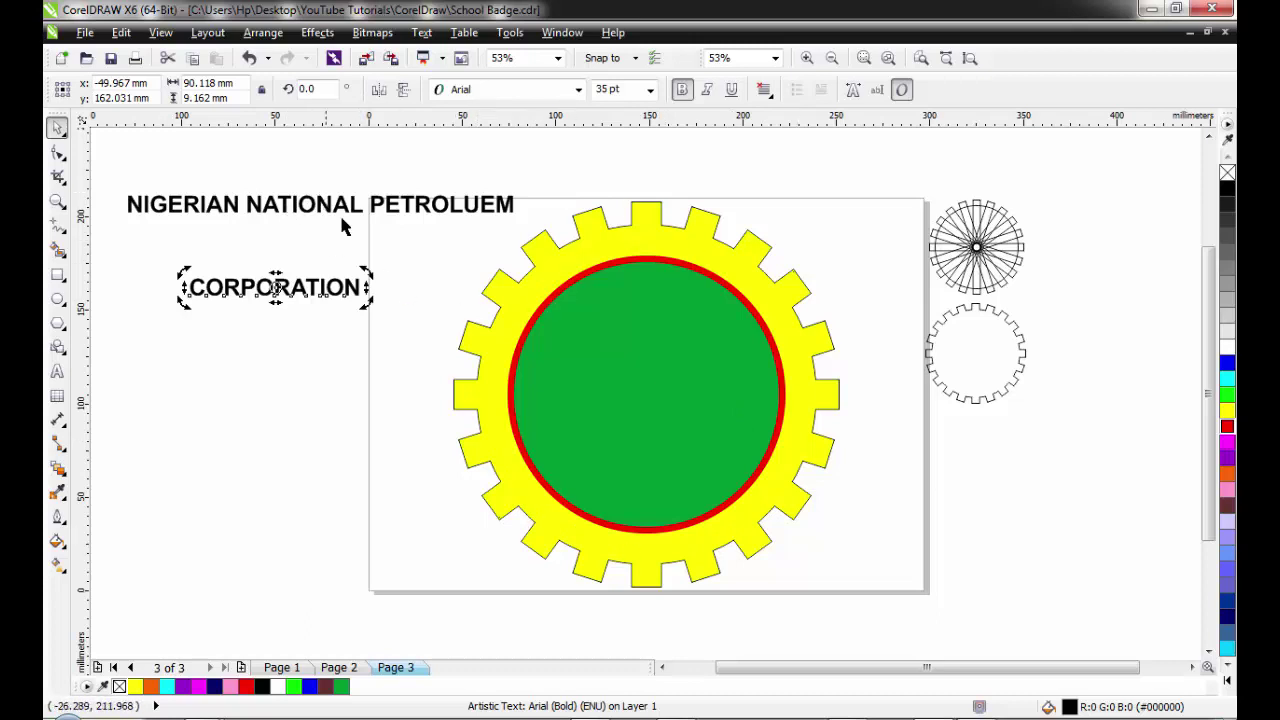
mouse_move(392, 203)
left_mouse_down()
mouse_move(366, 249)
mouse_move(352, 366)
mouse_move(380, 222)
left_mouse_up()
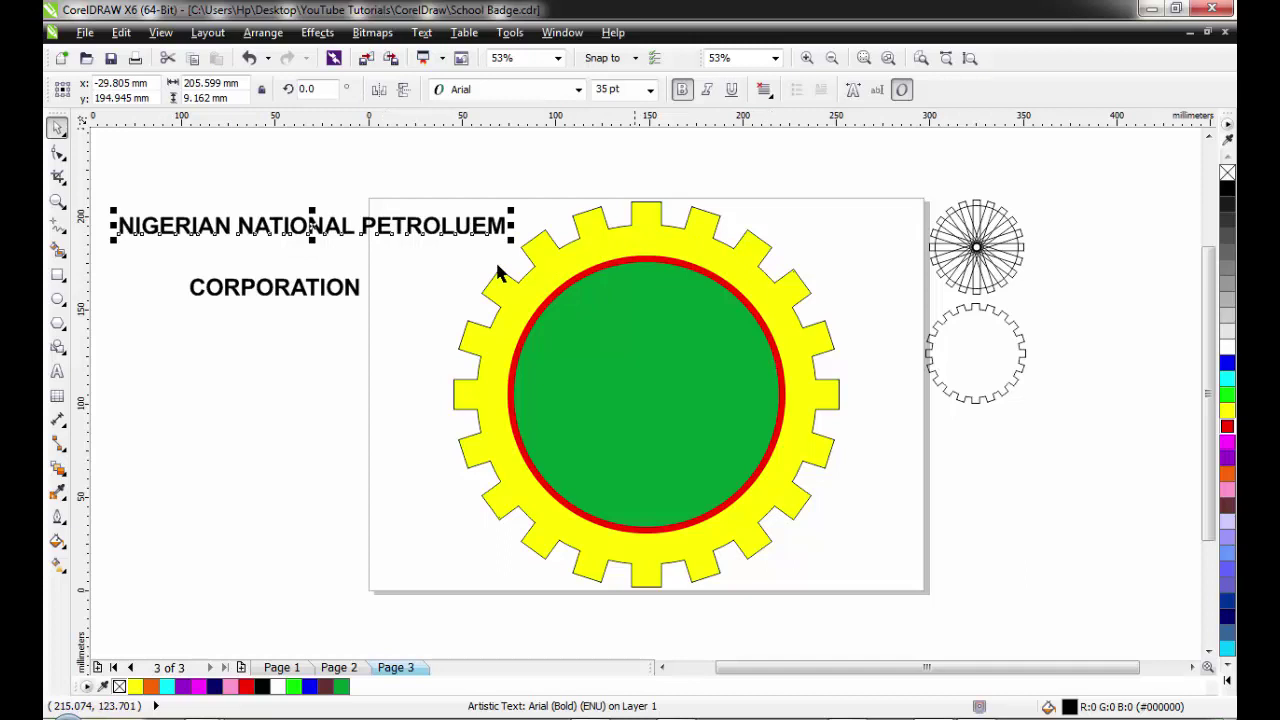
left_click_drag(312, 292, 320, 350)
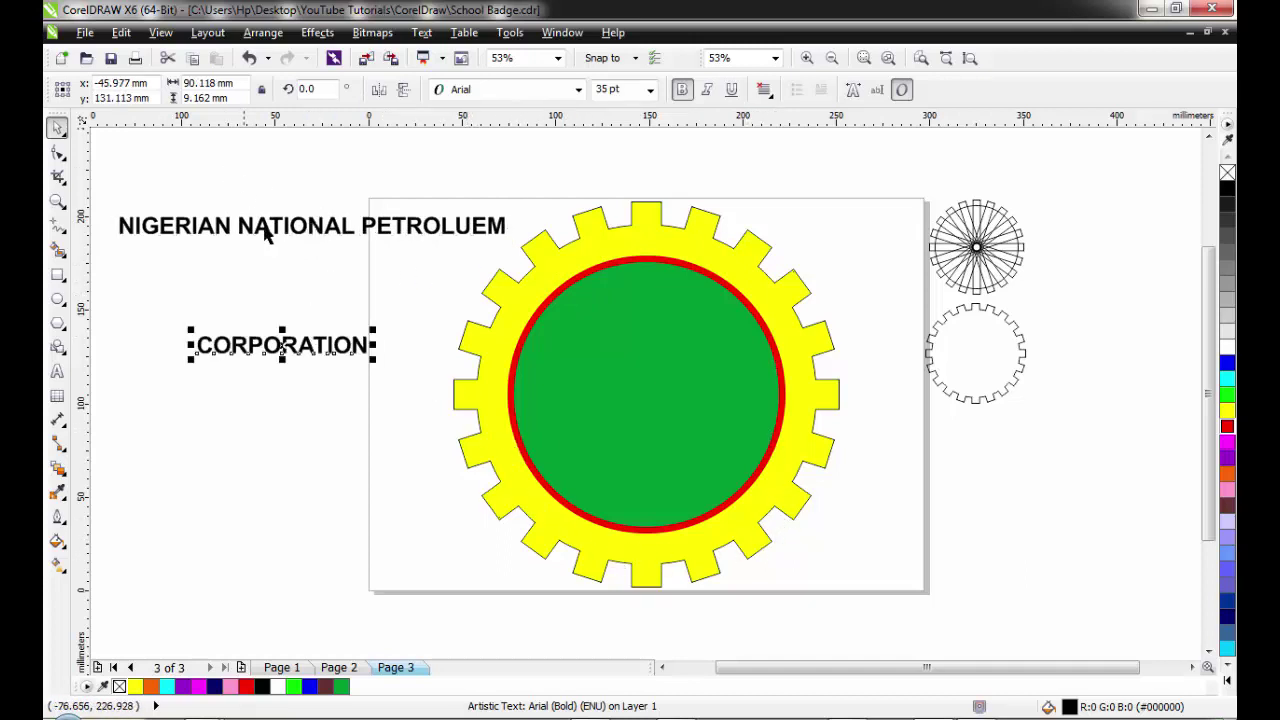
left_click_drag(298, 233, 320, 196)
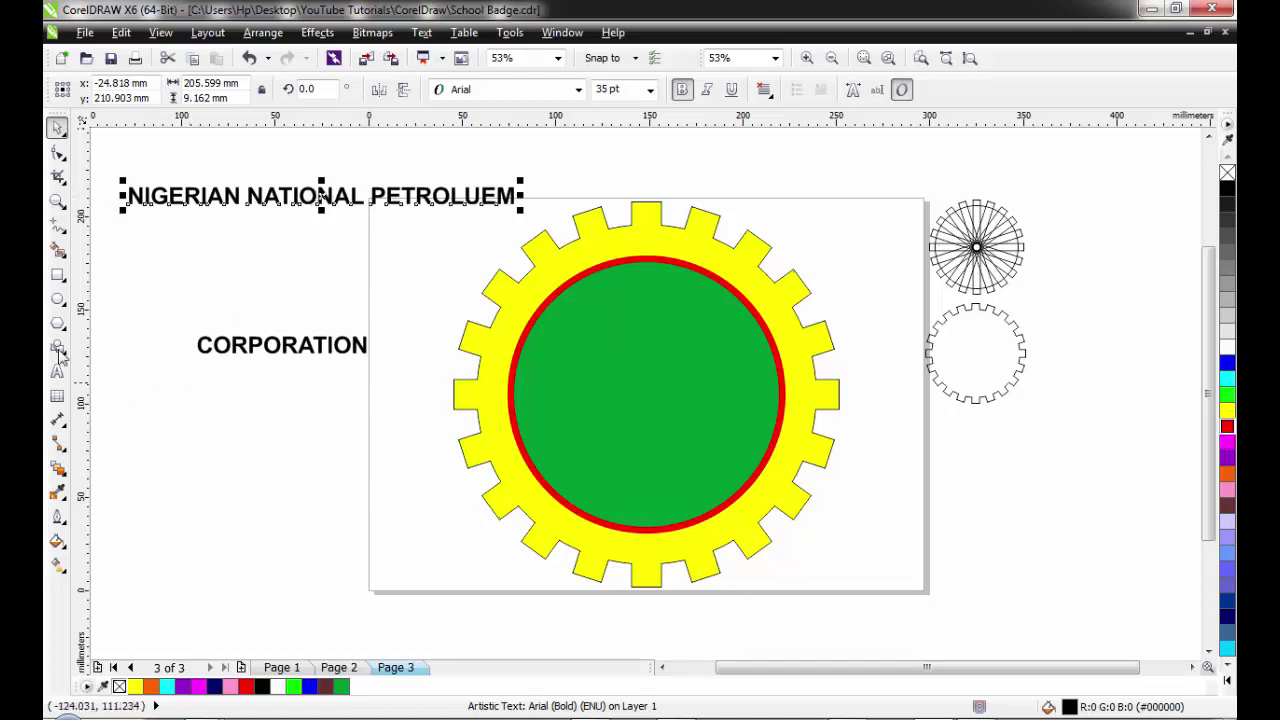
- Draw a horizontal line below CORPORATION, convert it to a curve and bend it into an S-wave
left_click(57, 225)
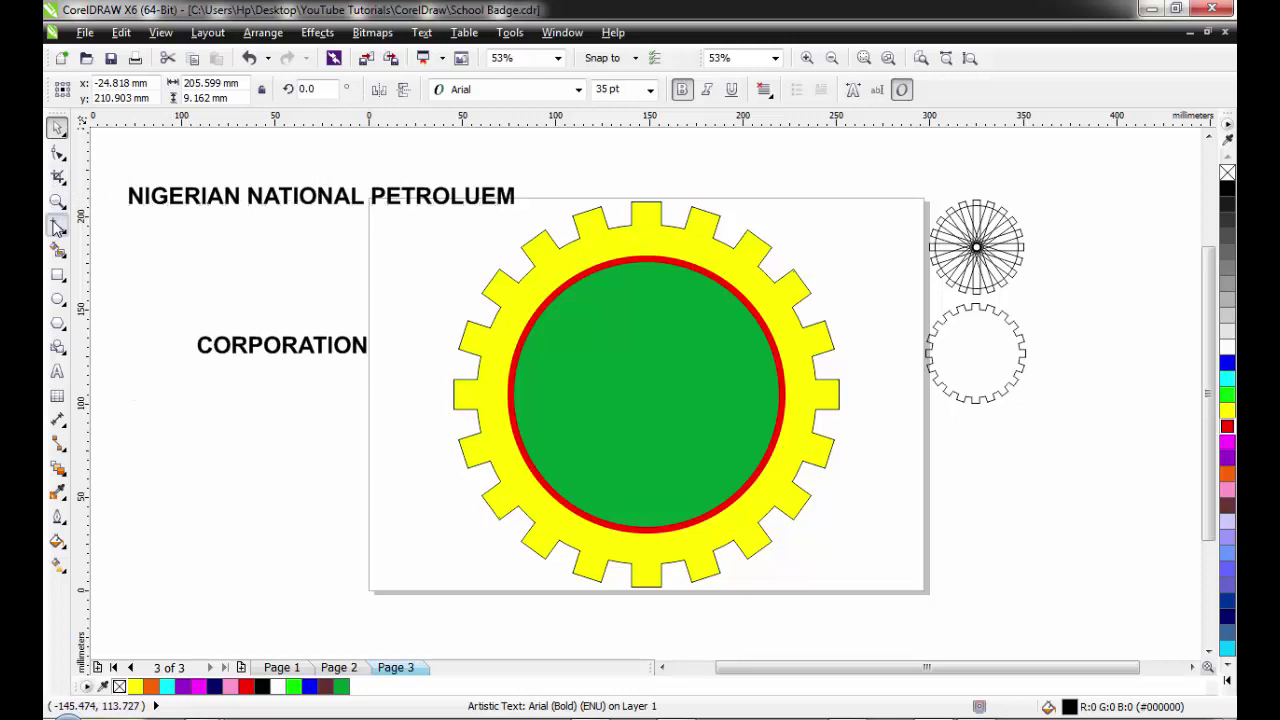
left_click(154, 461)
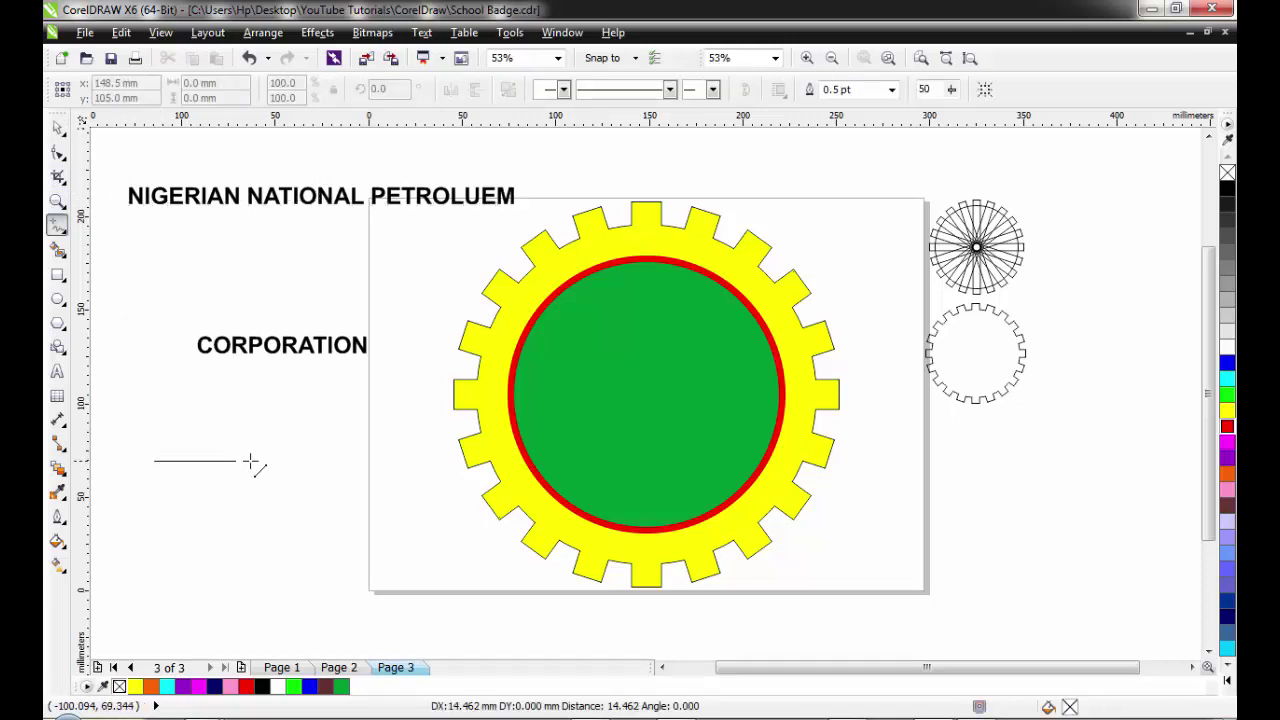
left_click(440, 461)
left_click(57, 152)
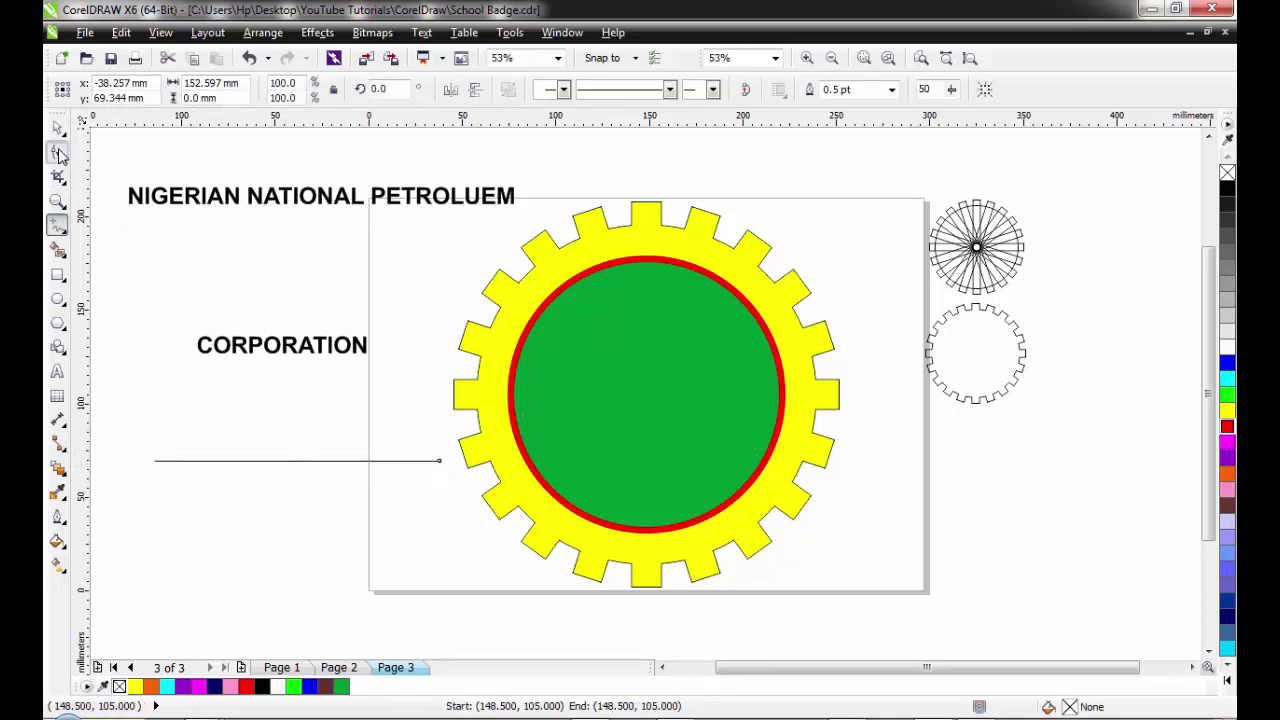
right_click(294, 460)
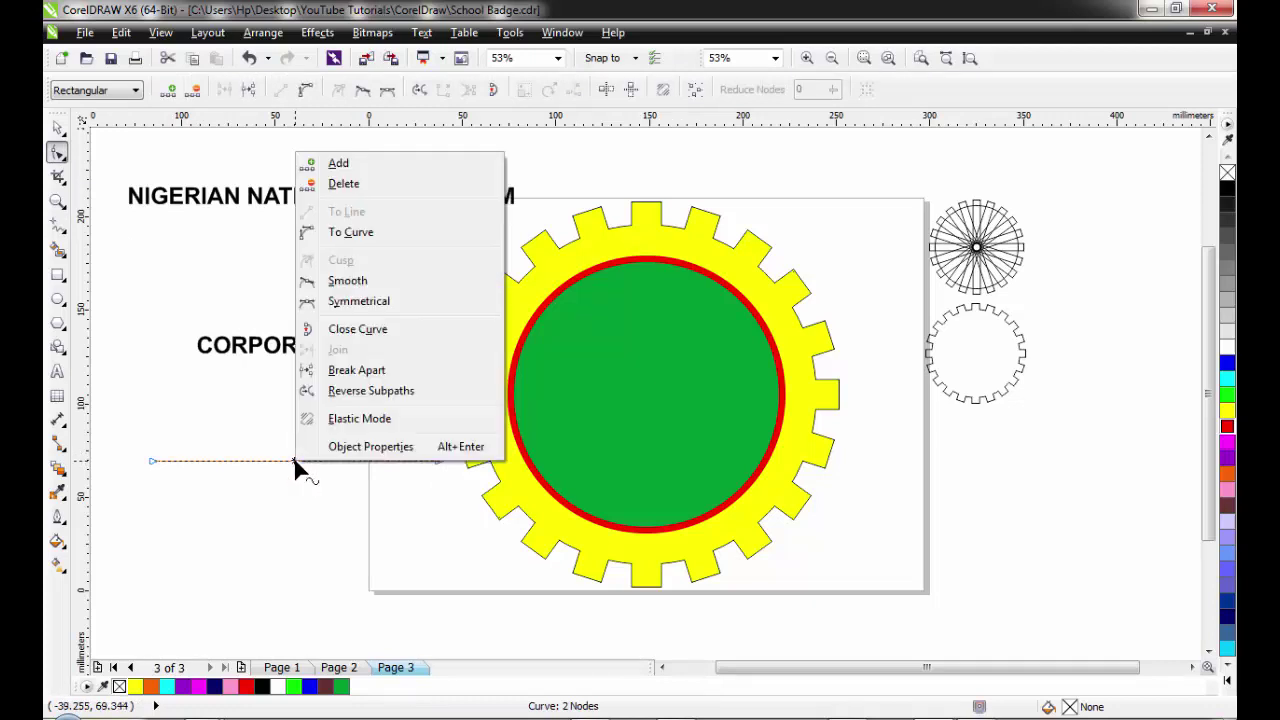
left_click(352, 234)
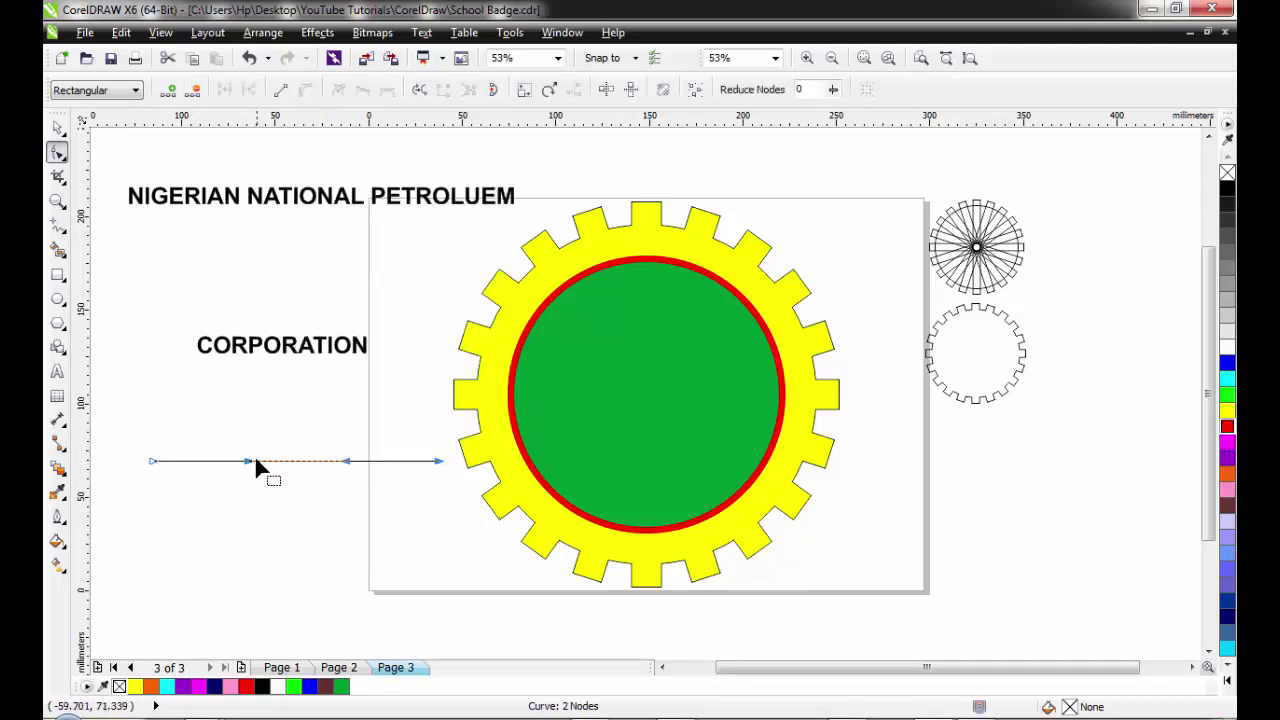
left_click_drag(250, 462, 255, 386)
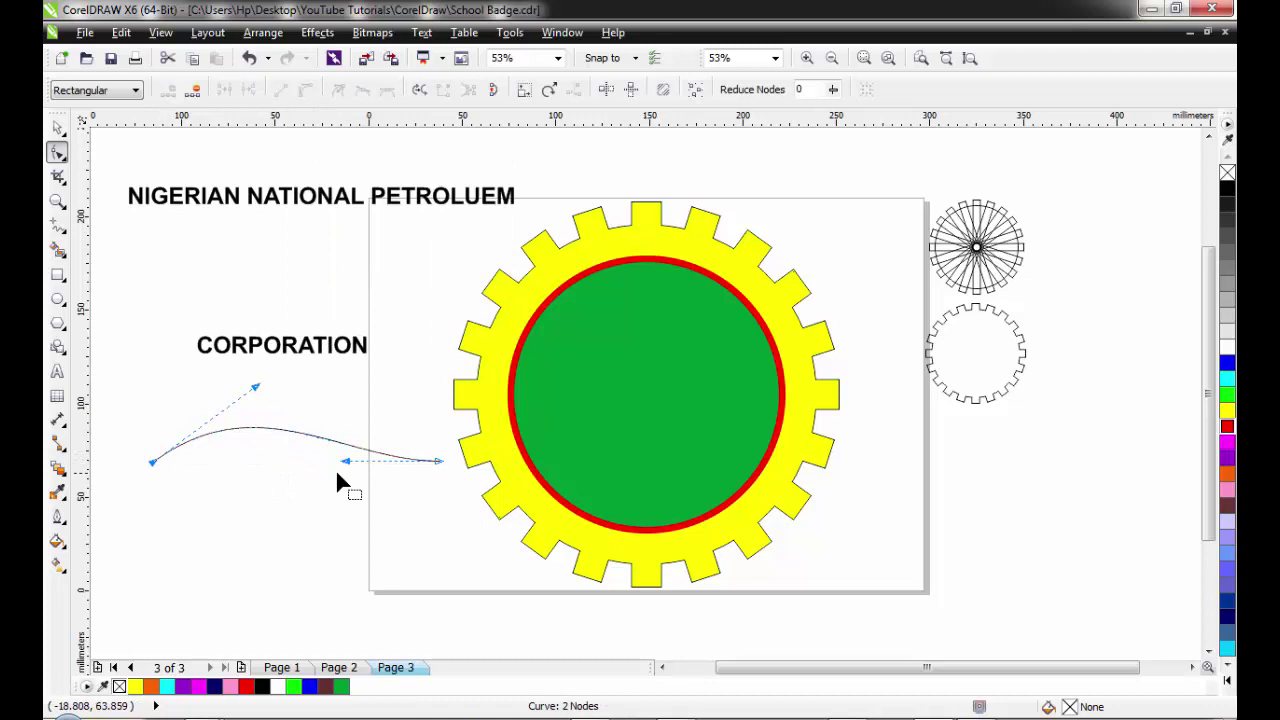
left_click_drag(345, 462, 341, 537)
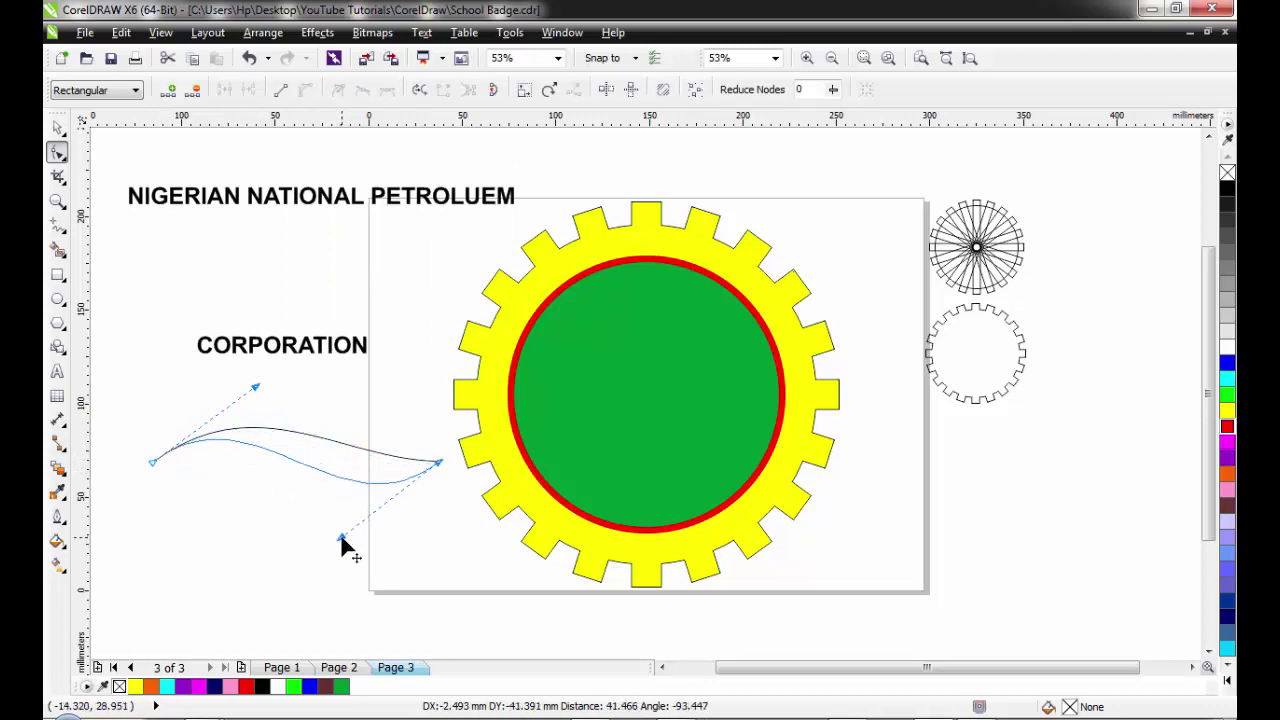
left_click_drag(255, 387, 272, 345)
left_click_drag(340, 537, 298, 561)
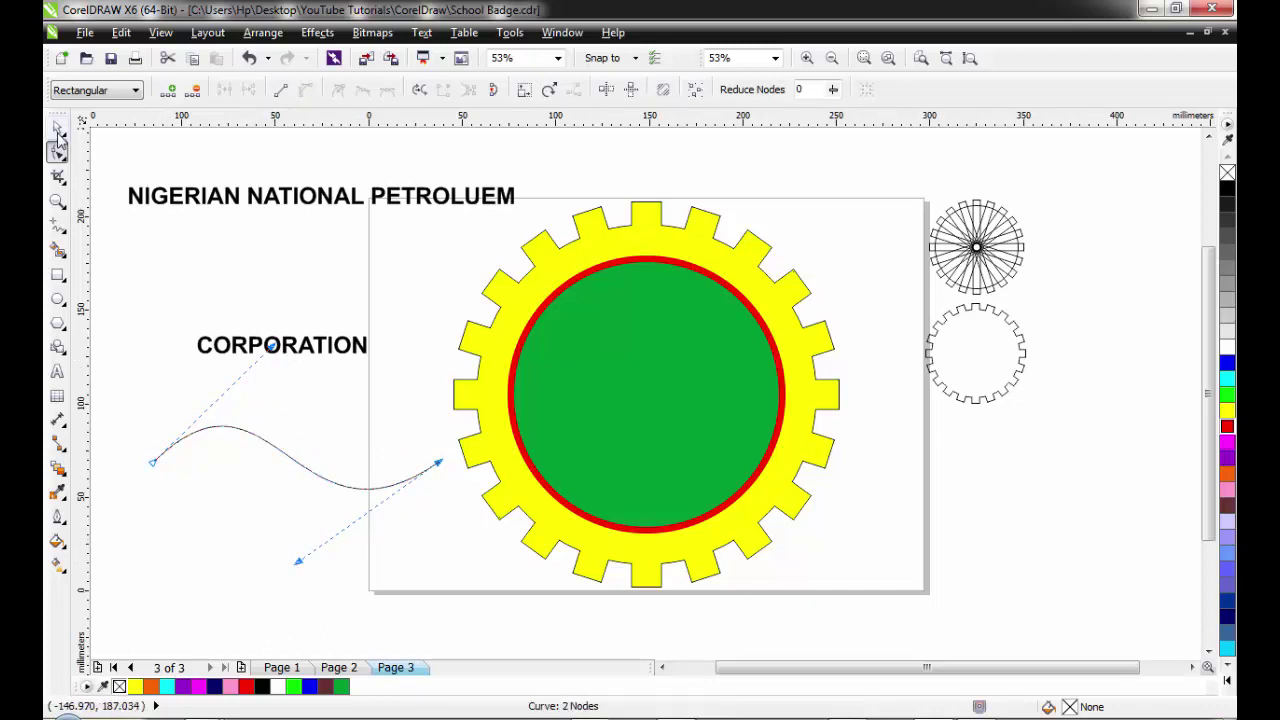
- Move the wavy curve down-left and drag a copy of the title down toward it
key("space")
left_click_drag(299, 456, 275, 491)
left_click_drag(283, 192, 251, 425)
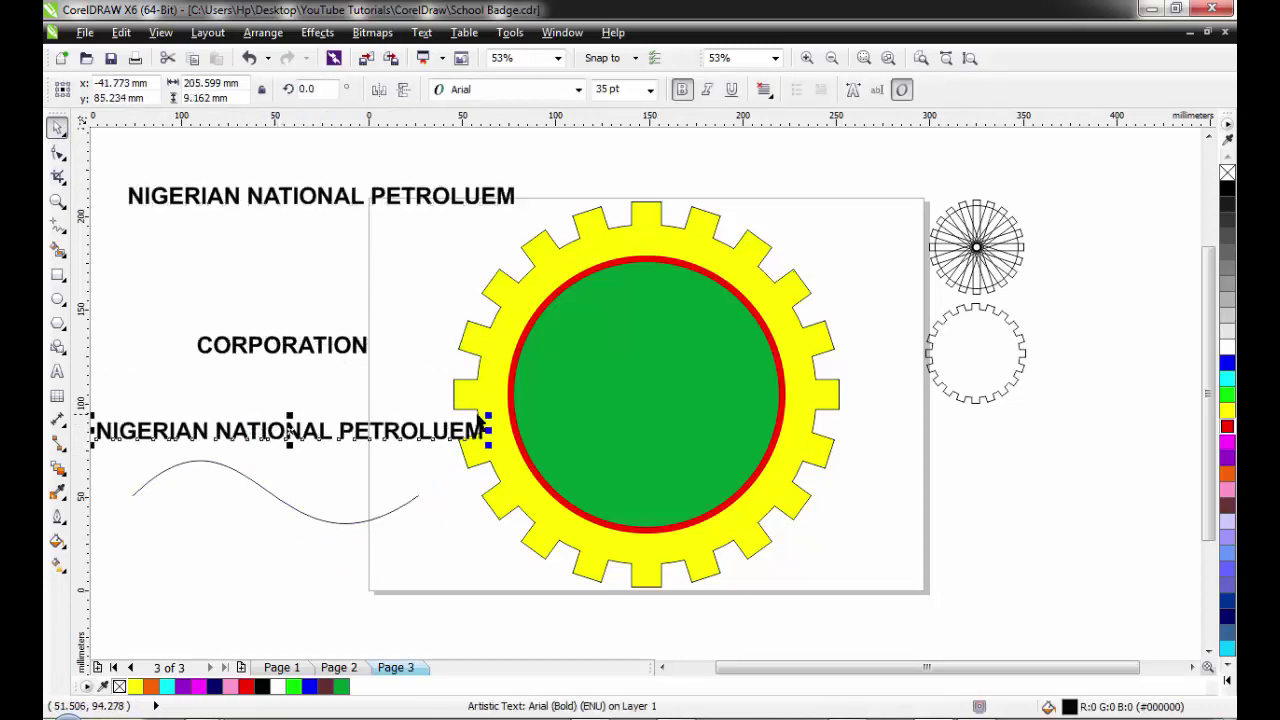
- Shrink the title copy to 25.379 pt, set it just above the wavy curve, and select both
left_click_drag(487, 424, 366, 426)
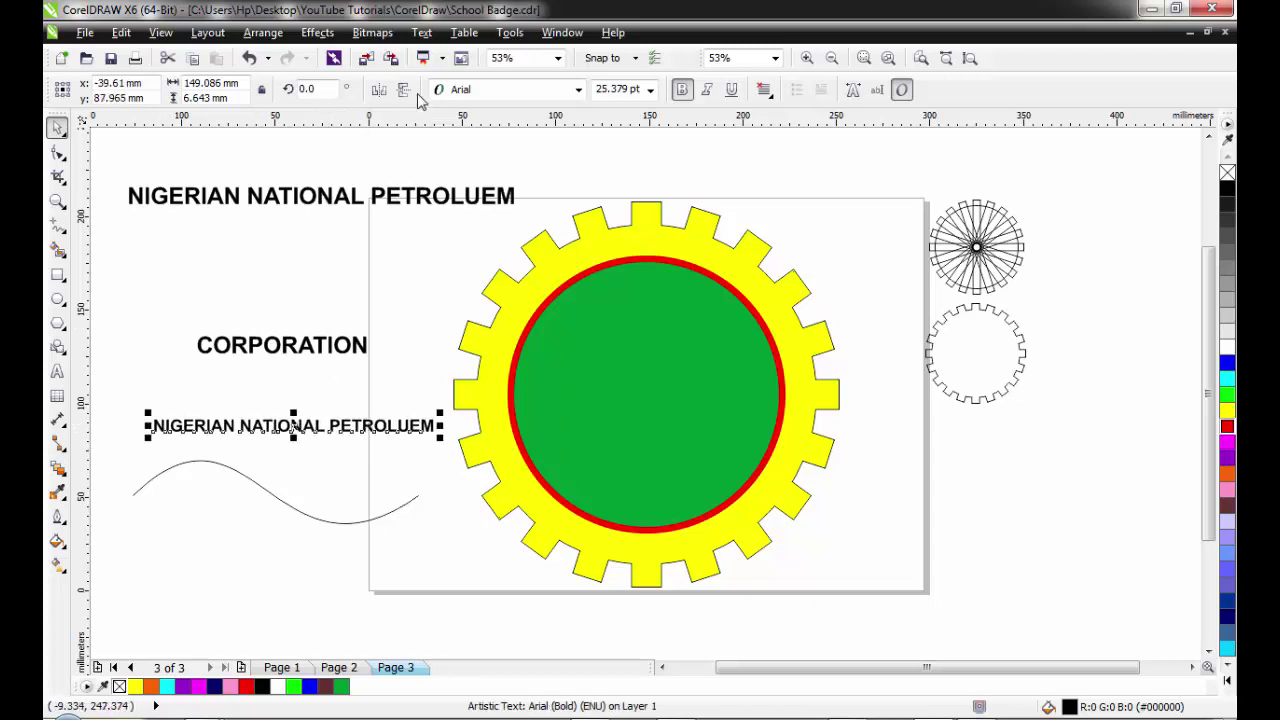
left_click_drag(116, 389, 479, 565)
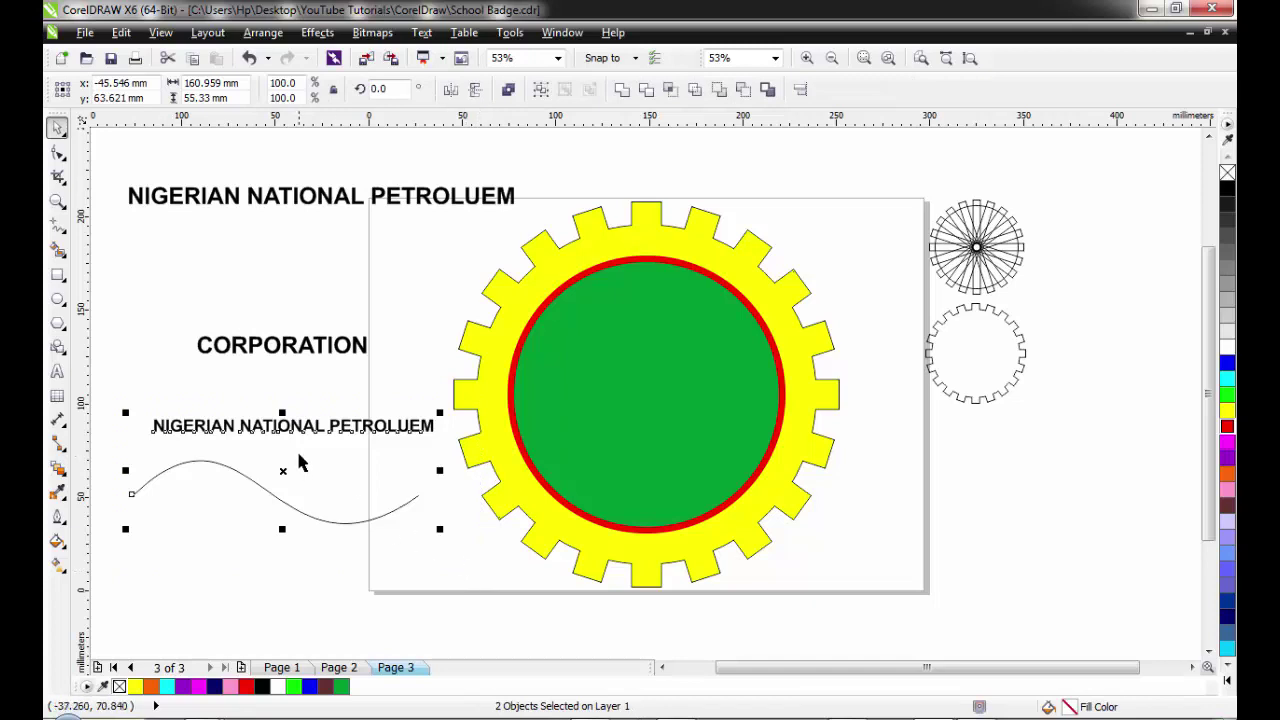
left_click(322, 405)
left_click_drag(334, 430, 321, 438)
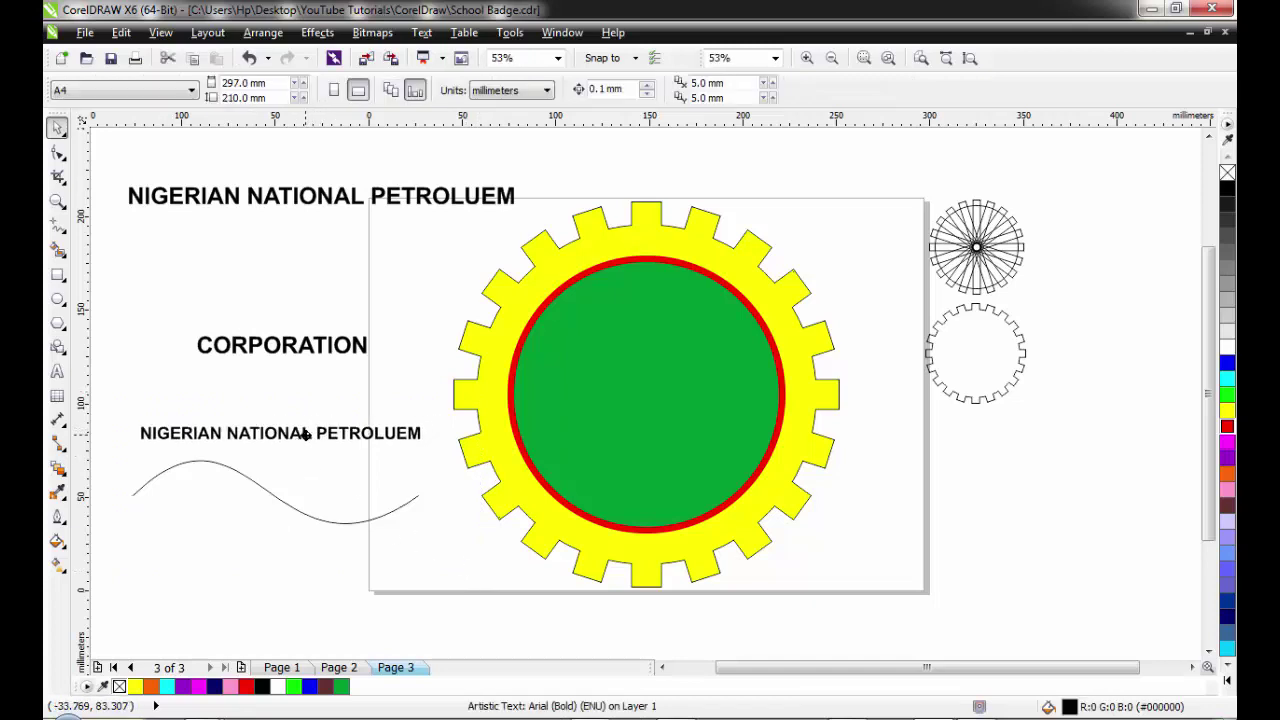
left_click(274, 494)
mouse_move(118, 404)
left_mouse_down()
mouse_move(423, 530)
mouse_move(464, 574)
left_mouse_up()
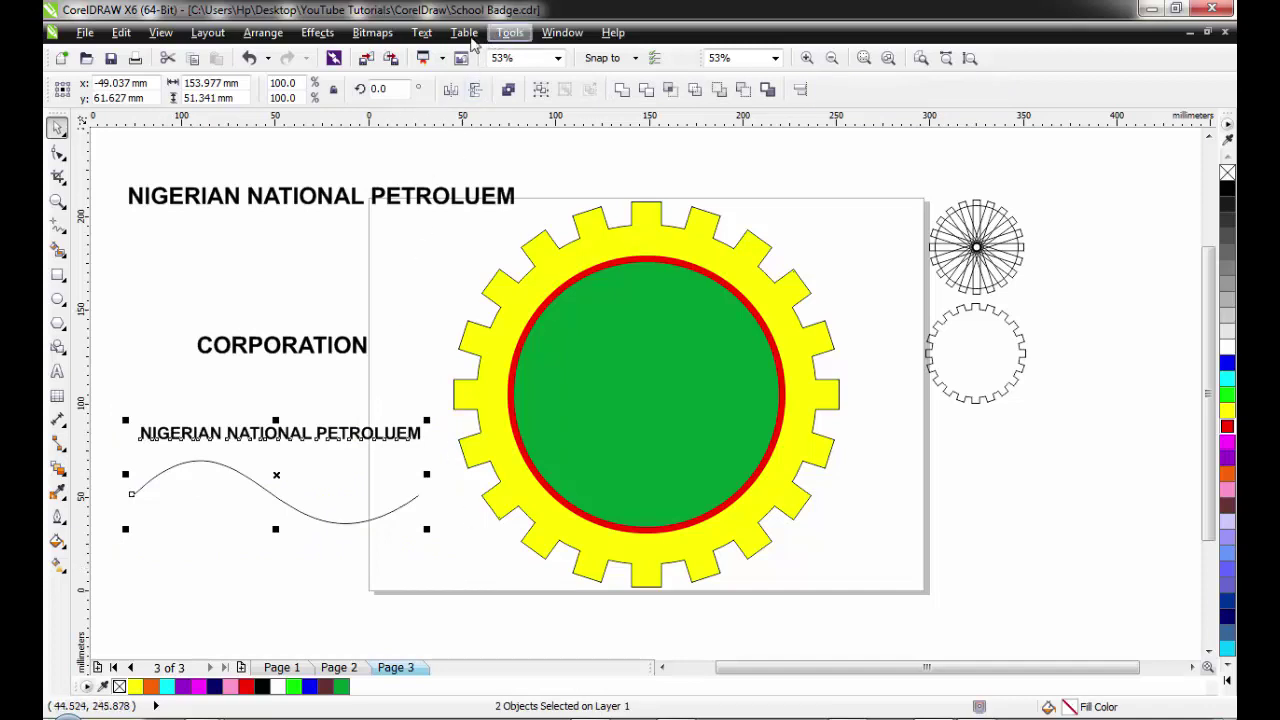
left_click(421, 33)
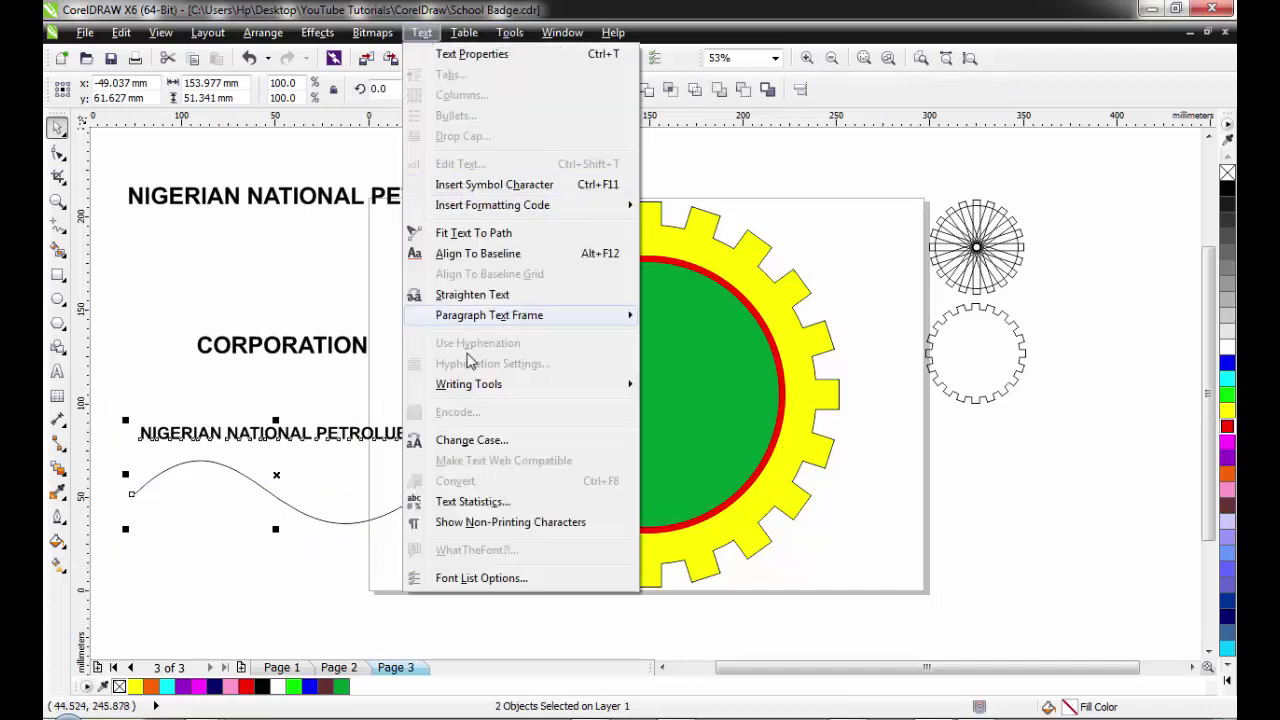
- Fit the small title onto the wavy curve and start sliding it along the path
left_click(478, 233)
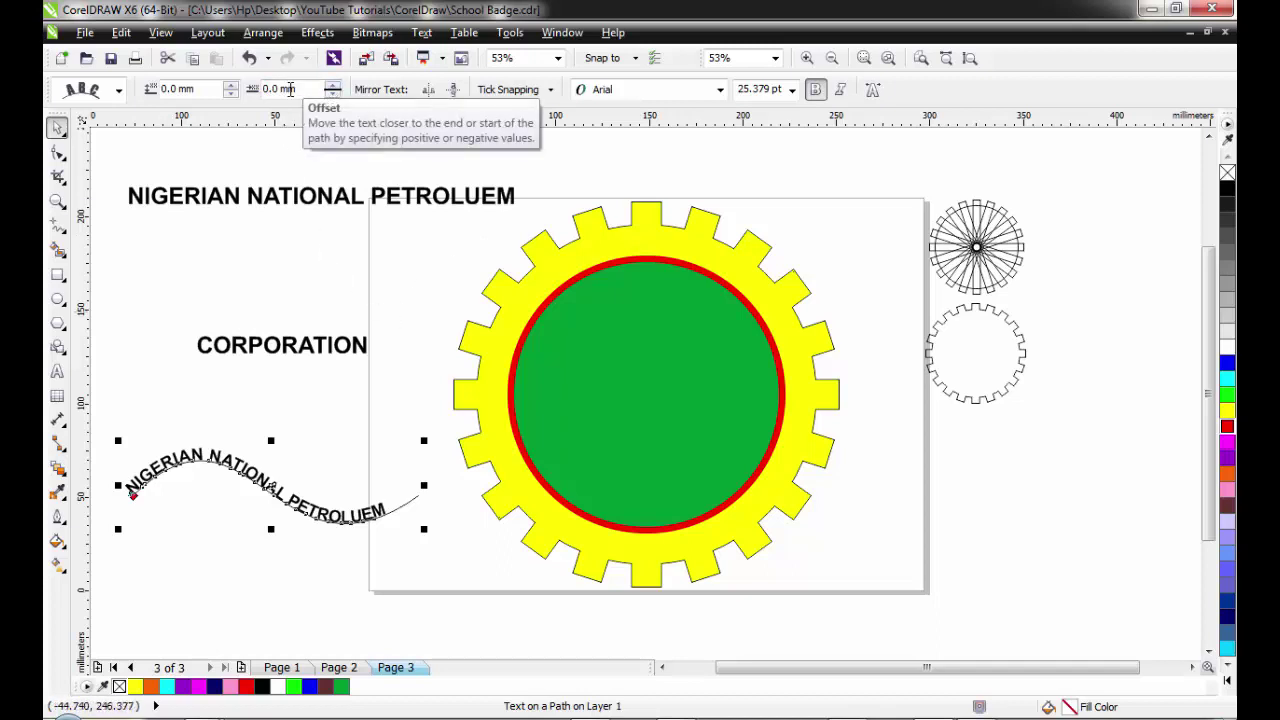
left_click(231, 92)
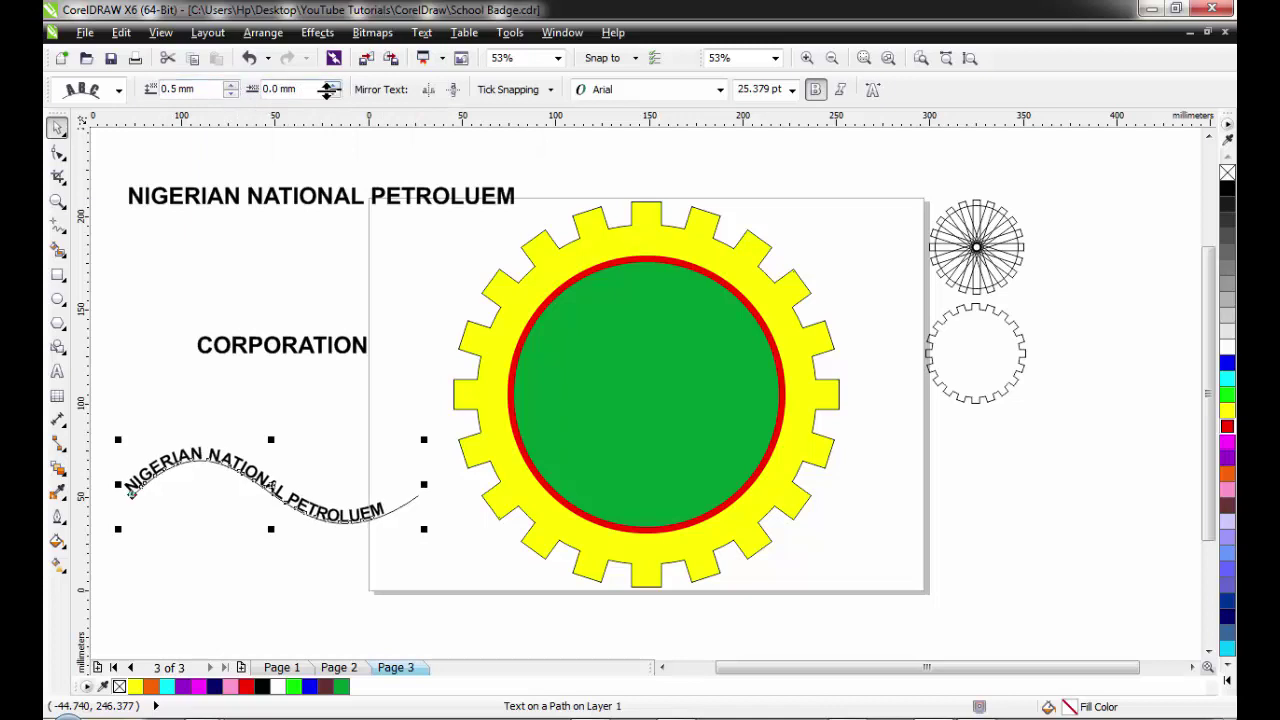
left_click(334, 88)
left_click(334, 88)
left_click(334, 88)
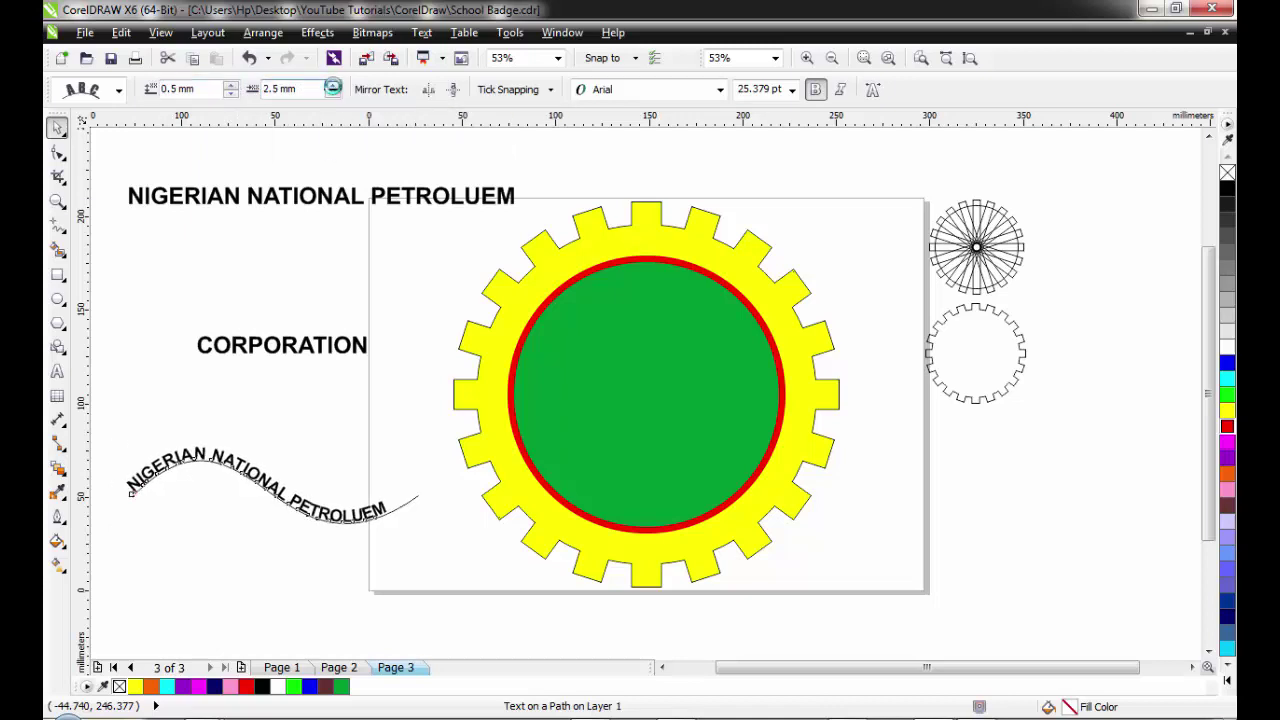
left_click(334, 88)
left_click(334, 88)
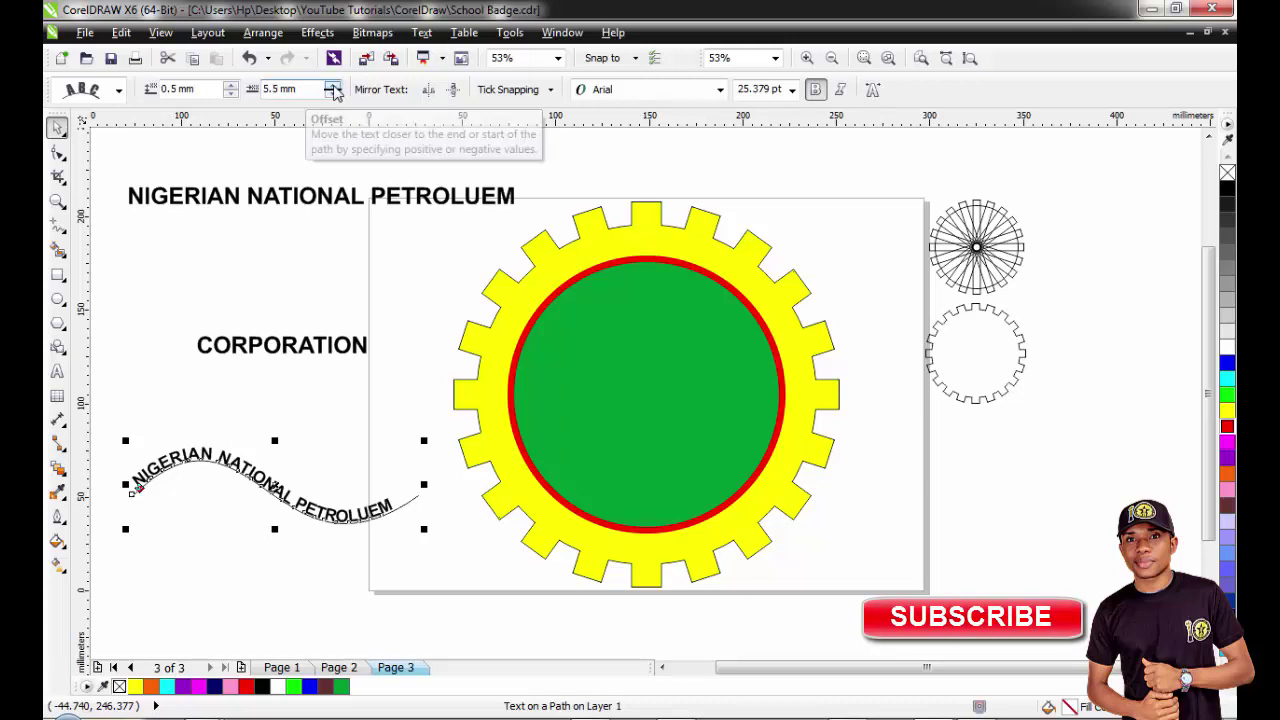
- Increase the text's offset along the wave curve to 9.0 mm
left_click(334, 87)
left_click(334, 87)
left_click(334, 87)
left_click(334, 87)
left_click(334, 87)
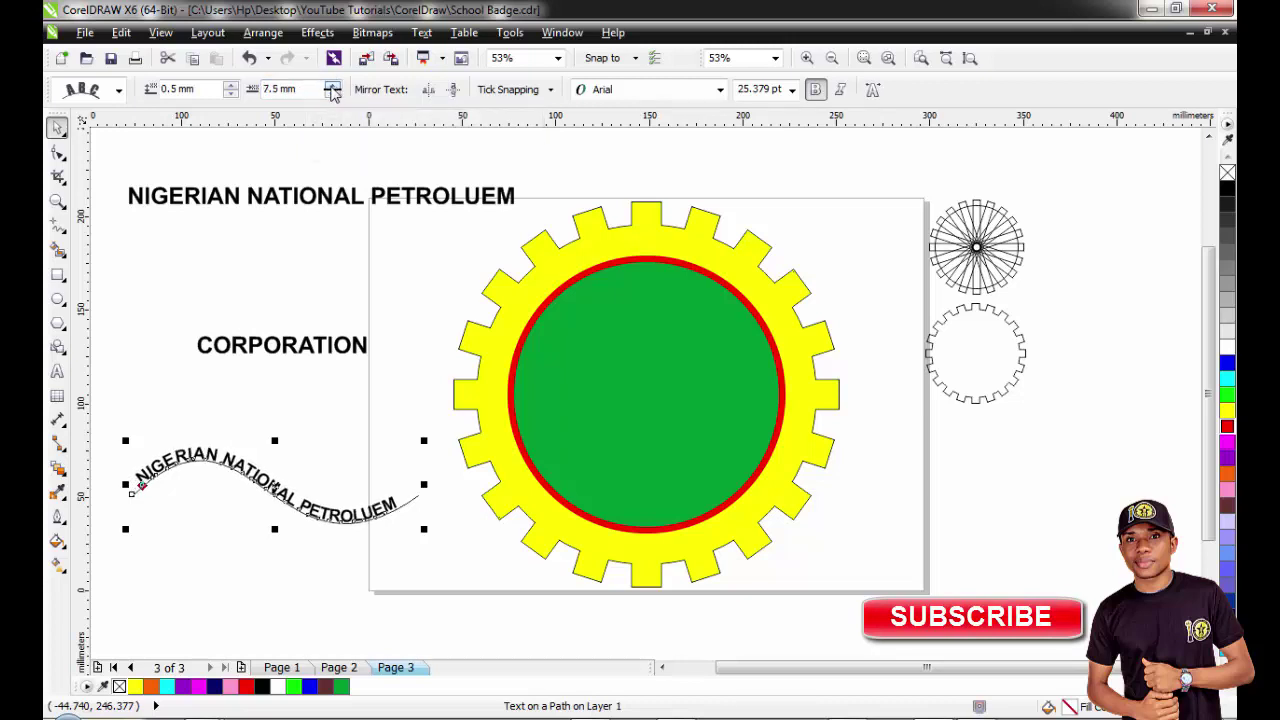
left_click(334, 90)
left_click(335, 88)
left_click(334, 87)
left_click(334, 87)
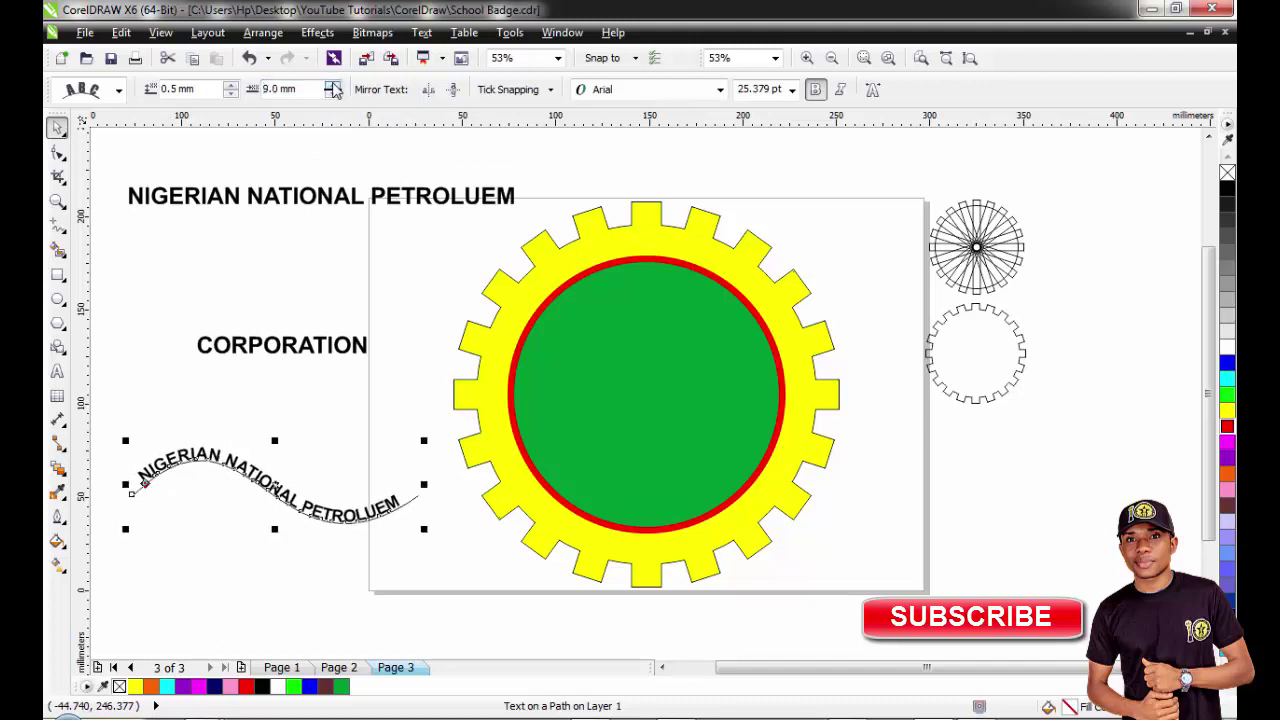
left_click(334, 87)
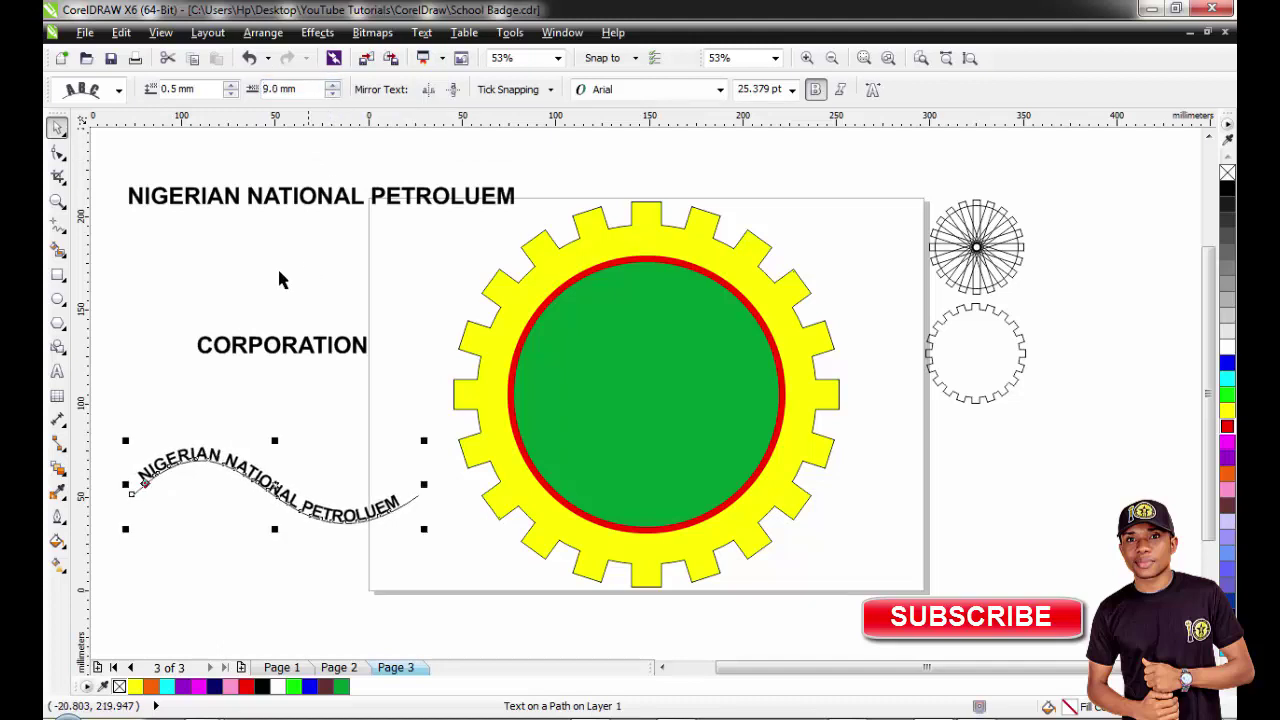
- Try moving the curved text off the wave, undo those moves, then shift the wave lower
left_click(263, 33)
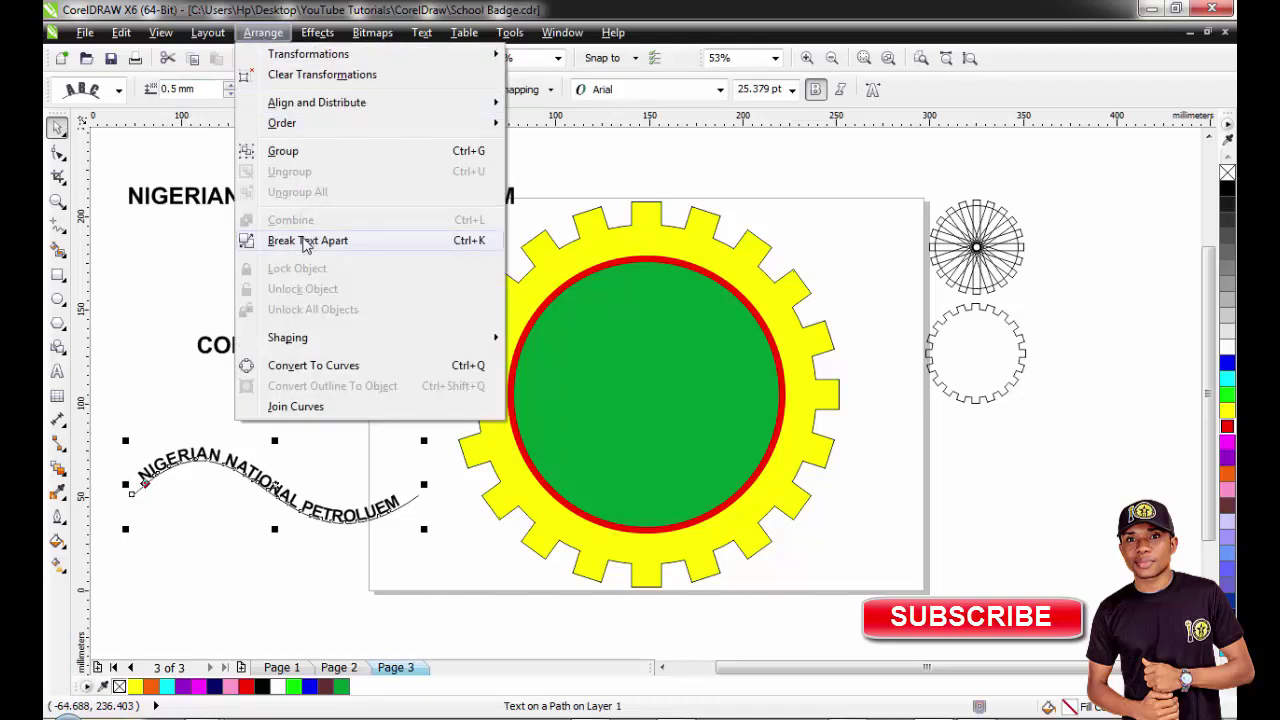
left_click(200, 398)
left_click(225, 393)
left_click_drag(289, 502, 288, 473)
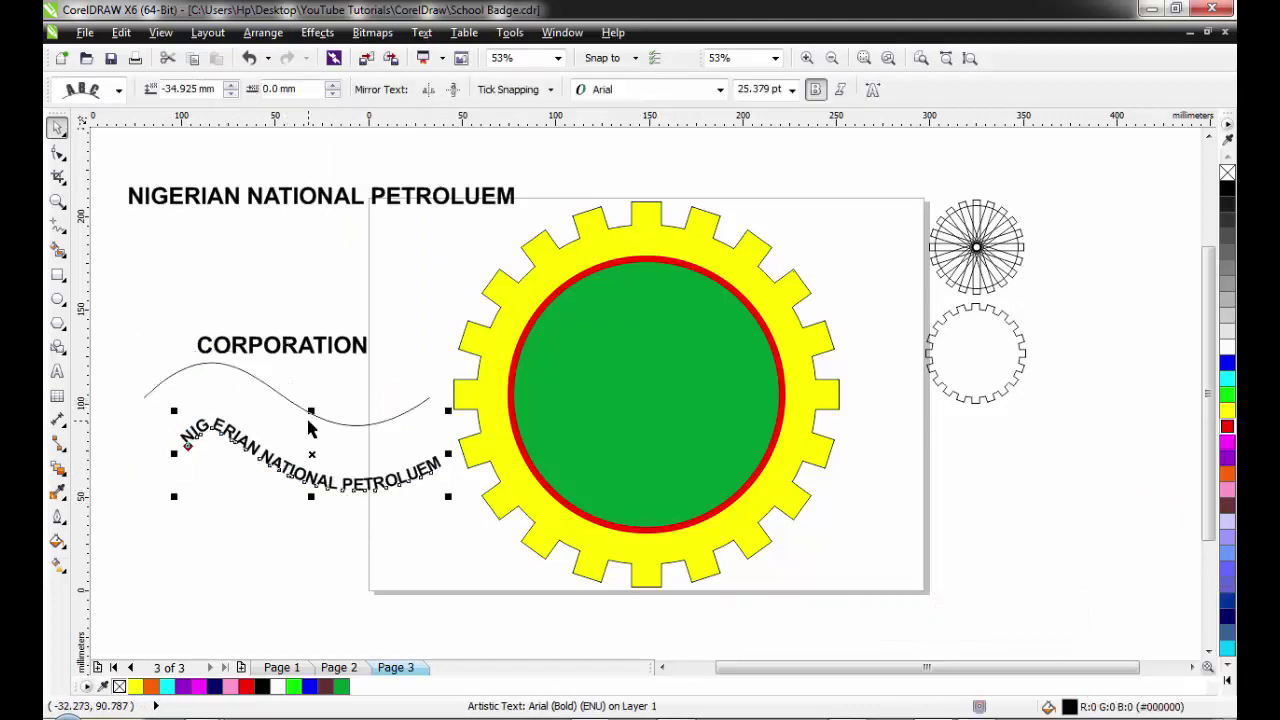
key("ctrl+z")
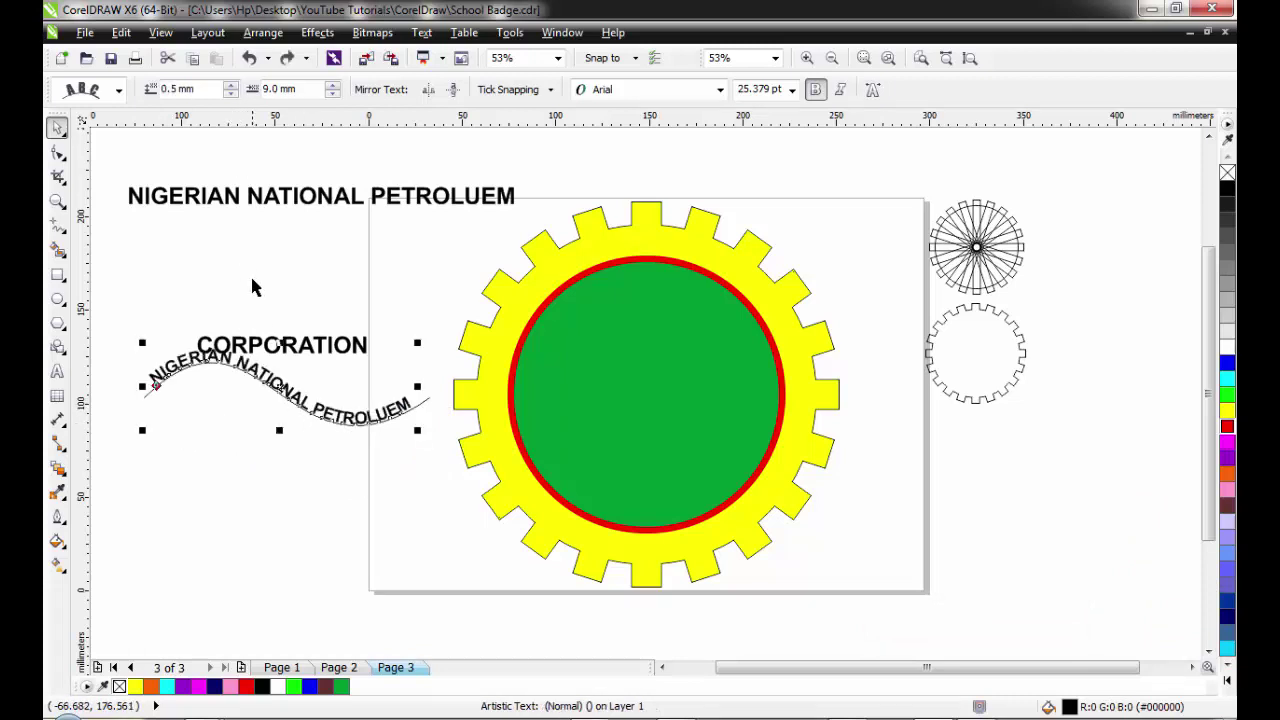
left_click(272, 36)
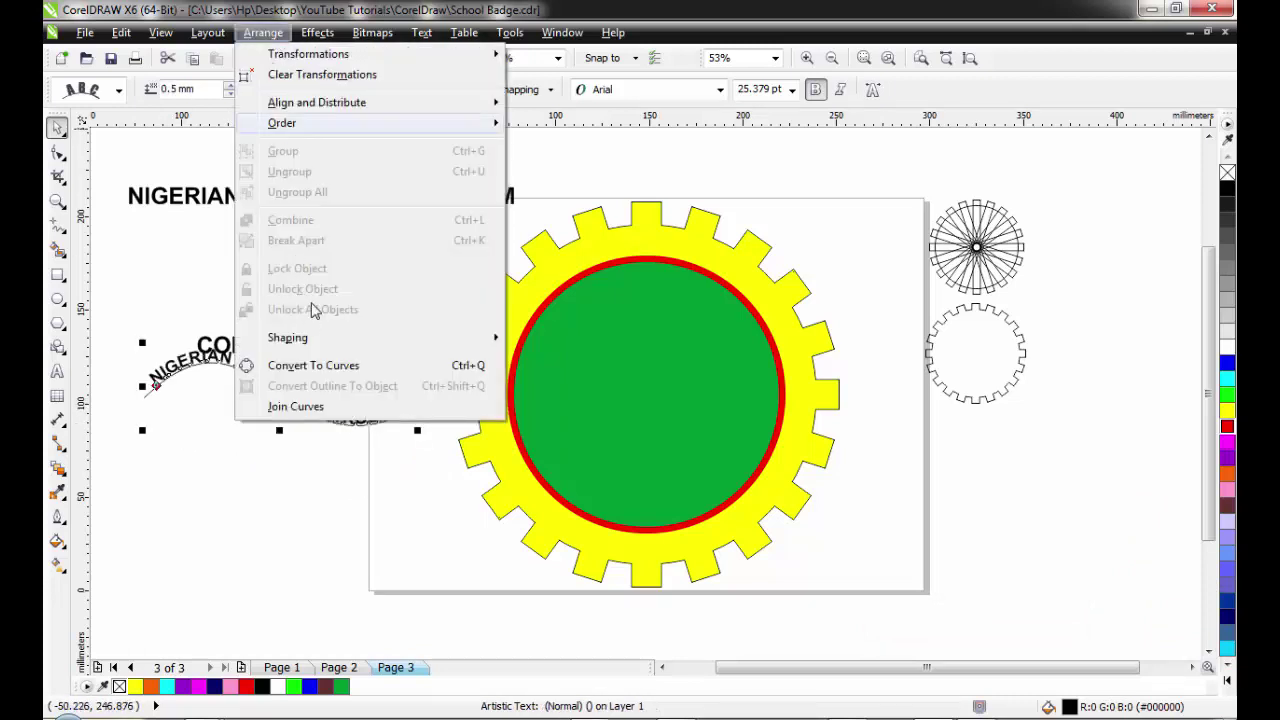
left_click(195, 325)
left_click_drag(268, 372, 266, 410)
key("ctrl+z")
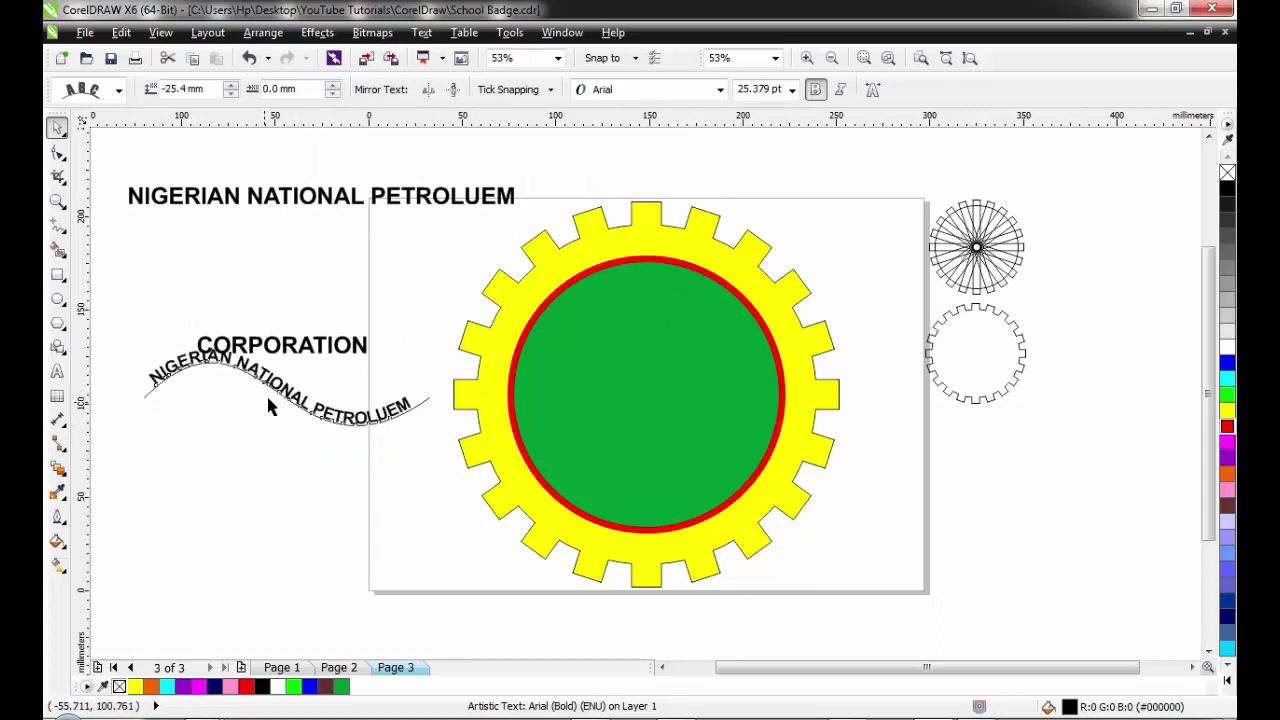
left_click(303, 440)
left_click_drag(308, 420, 308, 495)
- Break the wave text apart from its path with Break Text Apart and move it below the line
left_click_drag(121, 396, 449, 538)
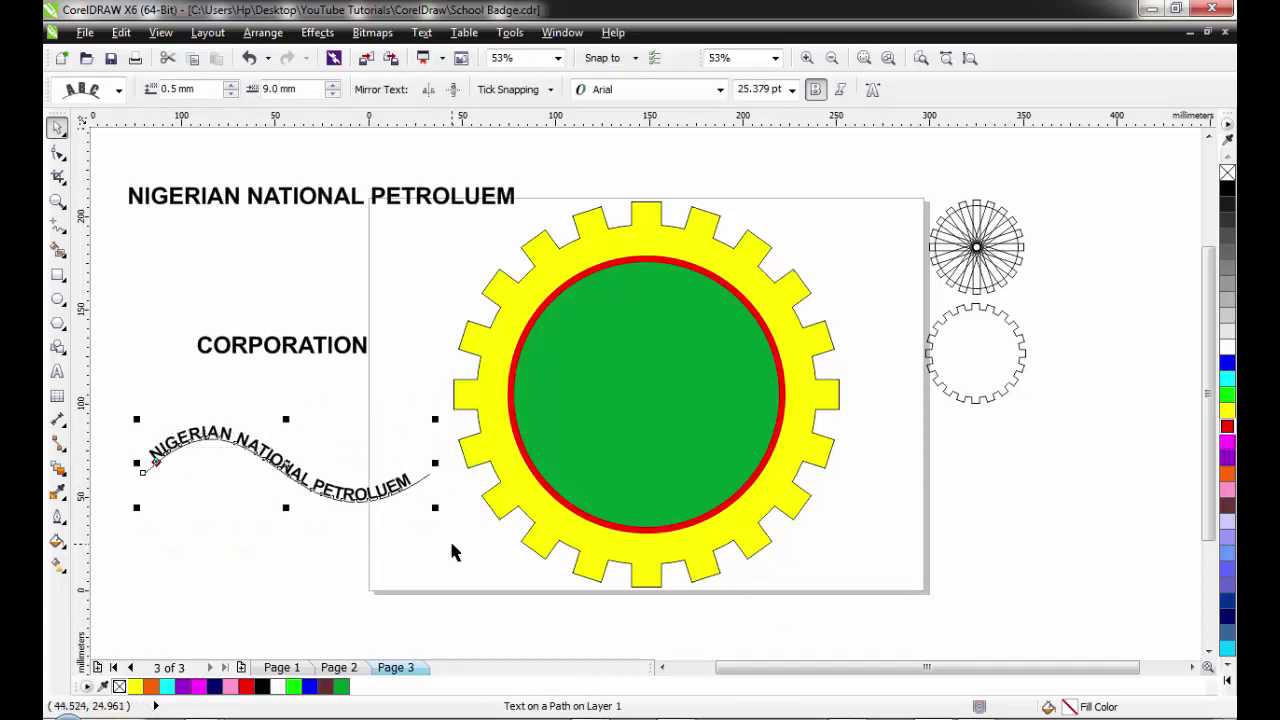
left_click(262, 32)
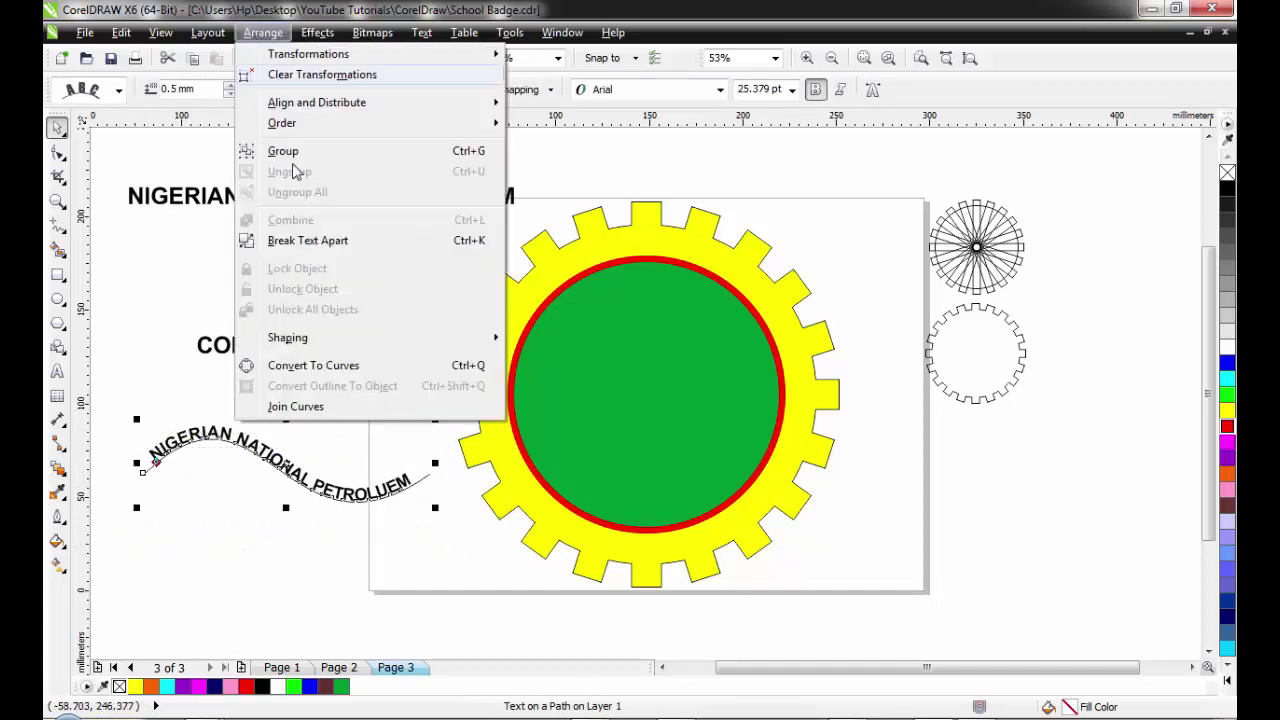
left_click(316, 247)
left_click(346, 385)
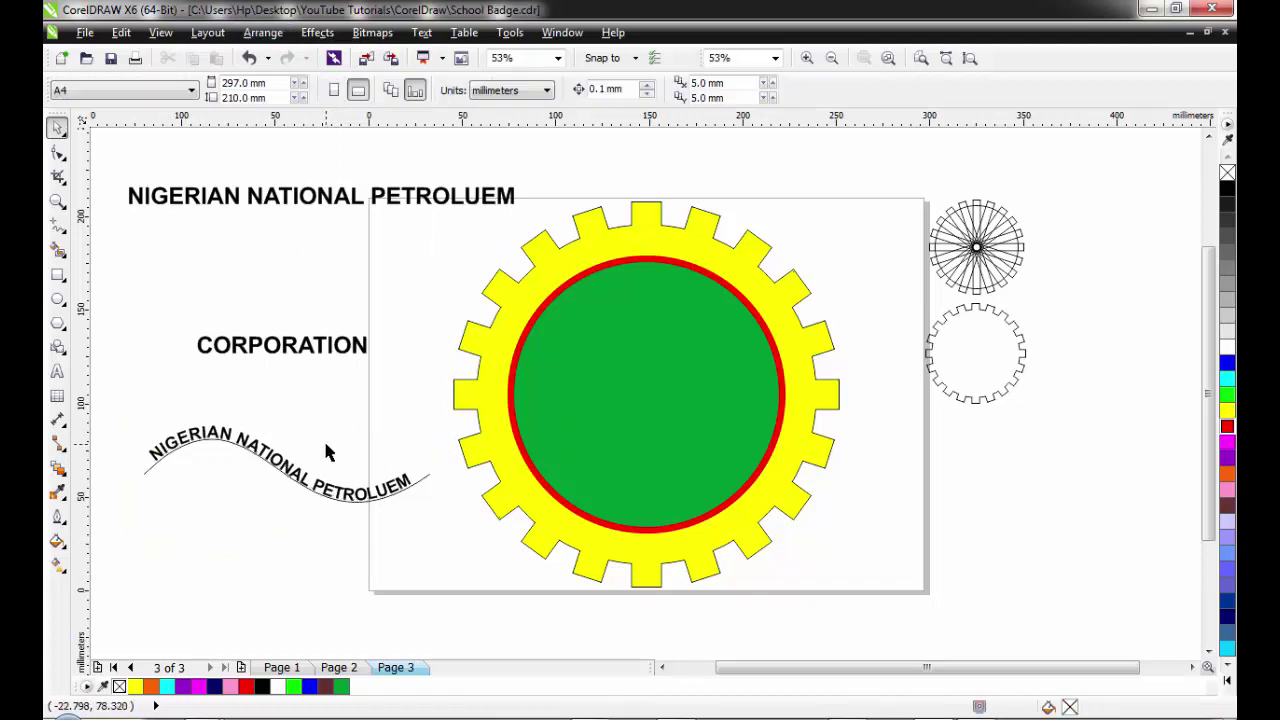
left_click_drag(316, 484, 338, 541)
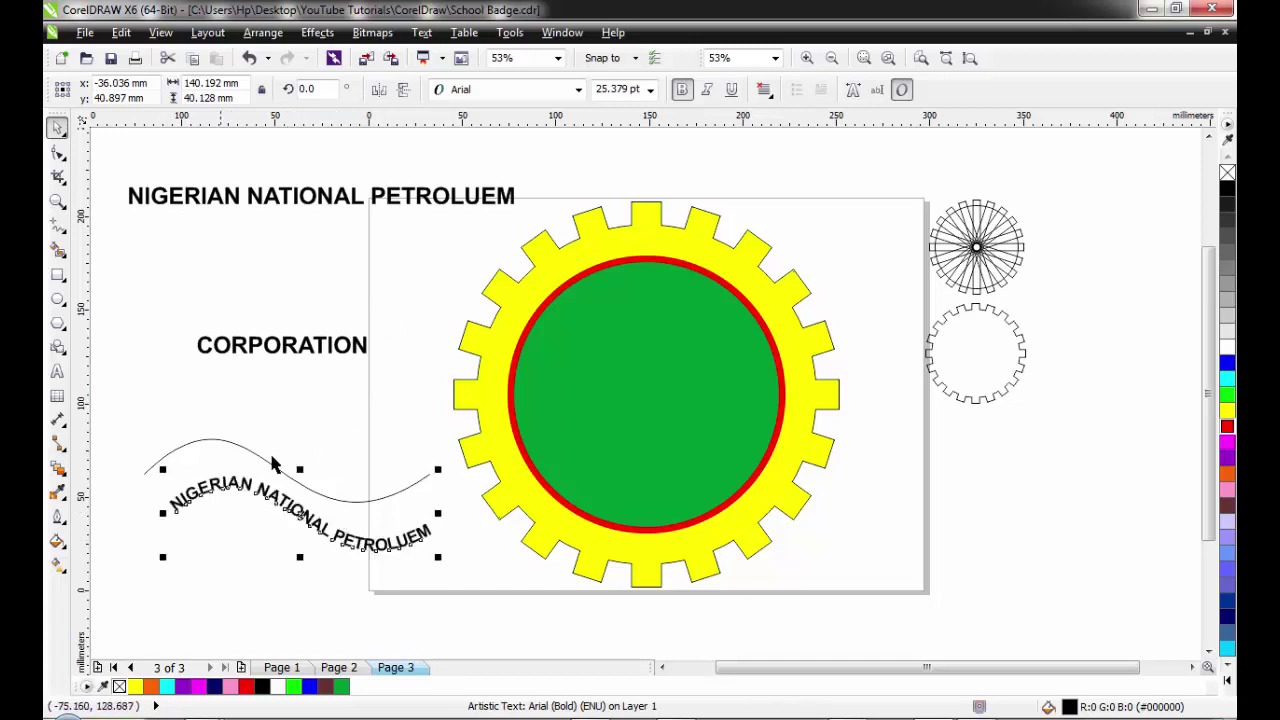
- Move the straight title right, comparing its position against the green circle and gear
left_click(243, 449)
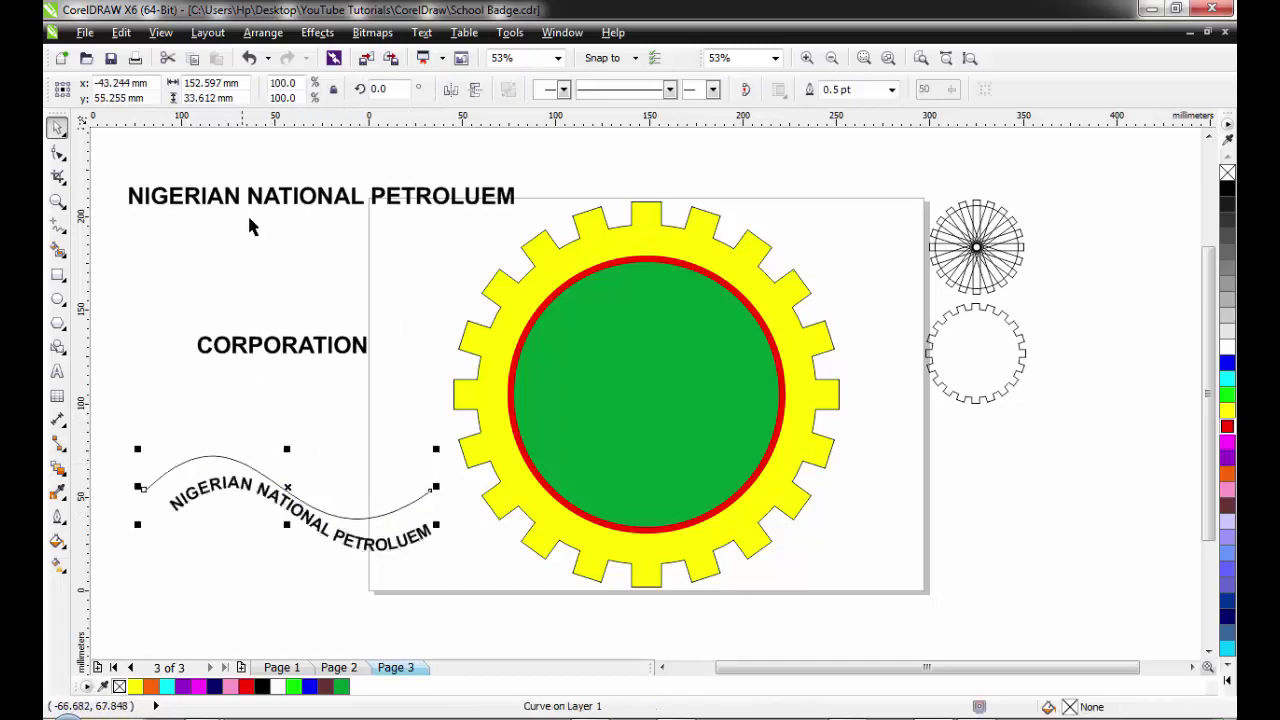
left_click_drag(276, 200, 353, 189)
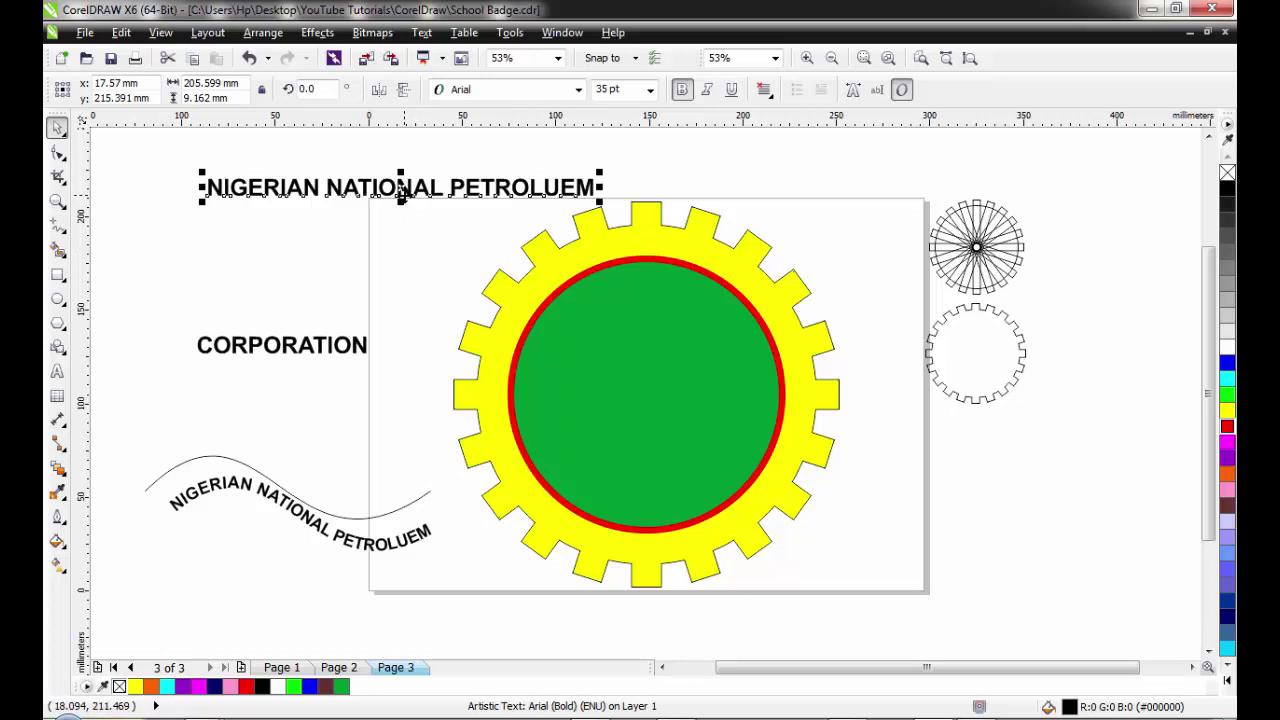
left_click(600, 318)
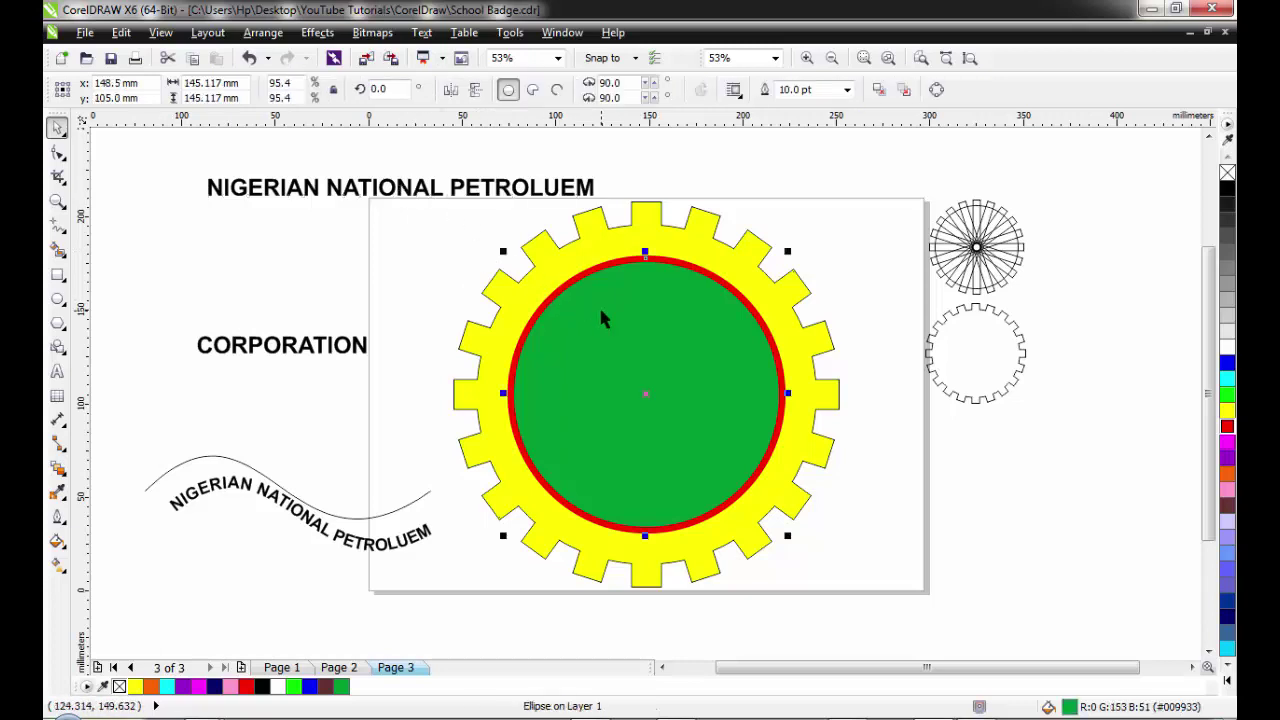
left_click(416, 190, "shift")
left_click(352, 228)
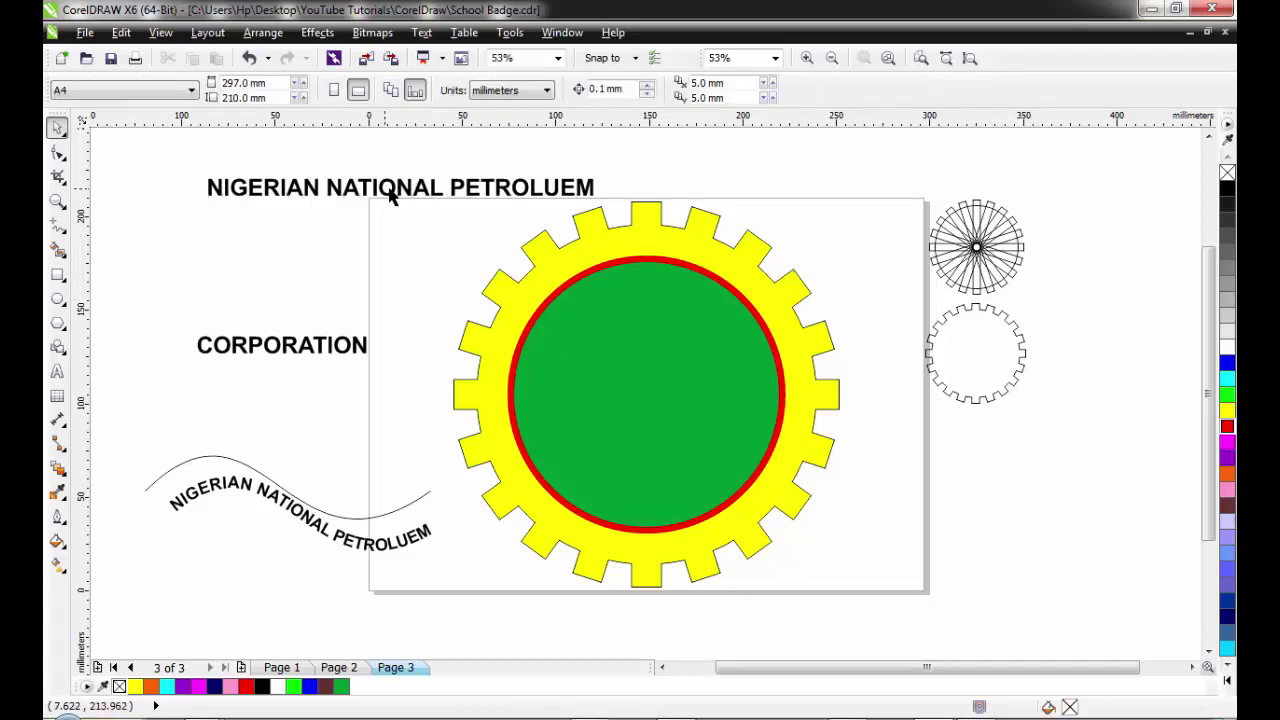
left_click(339, 188)
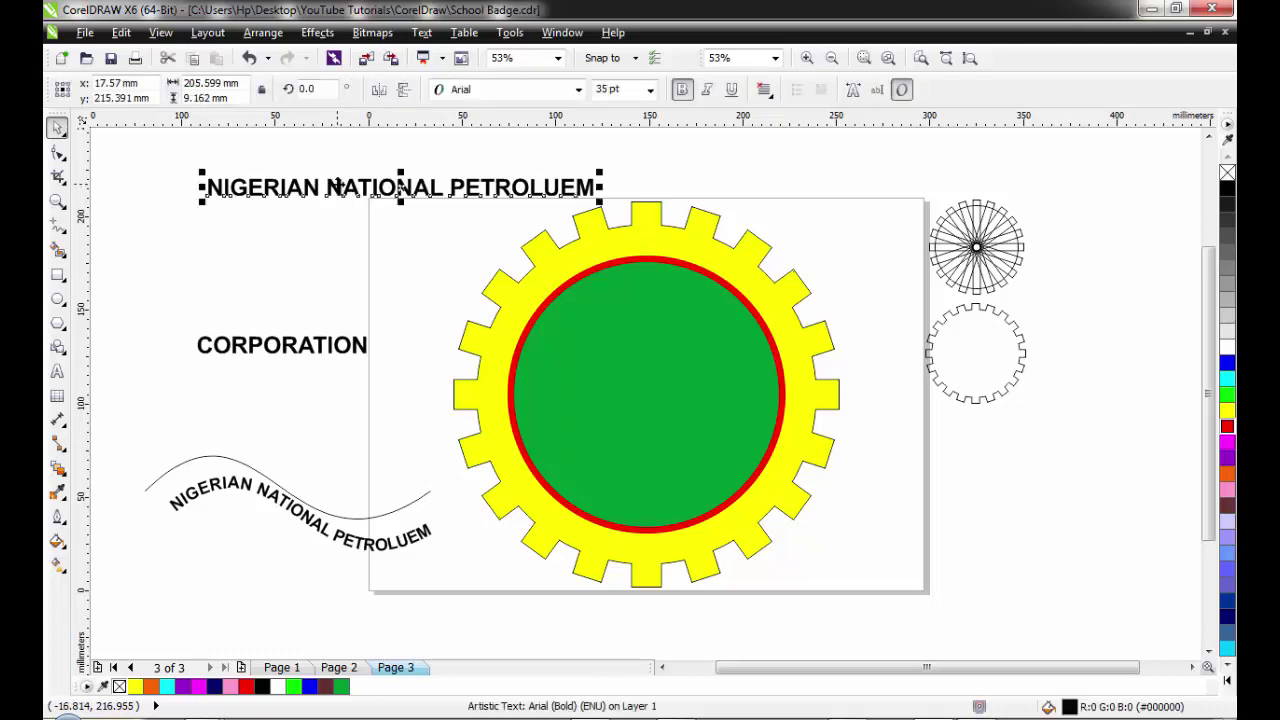
left_click(634, 350, "shift")
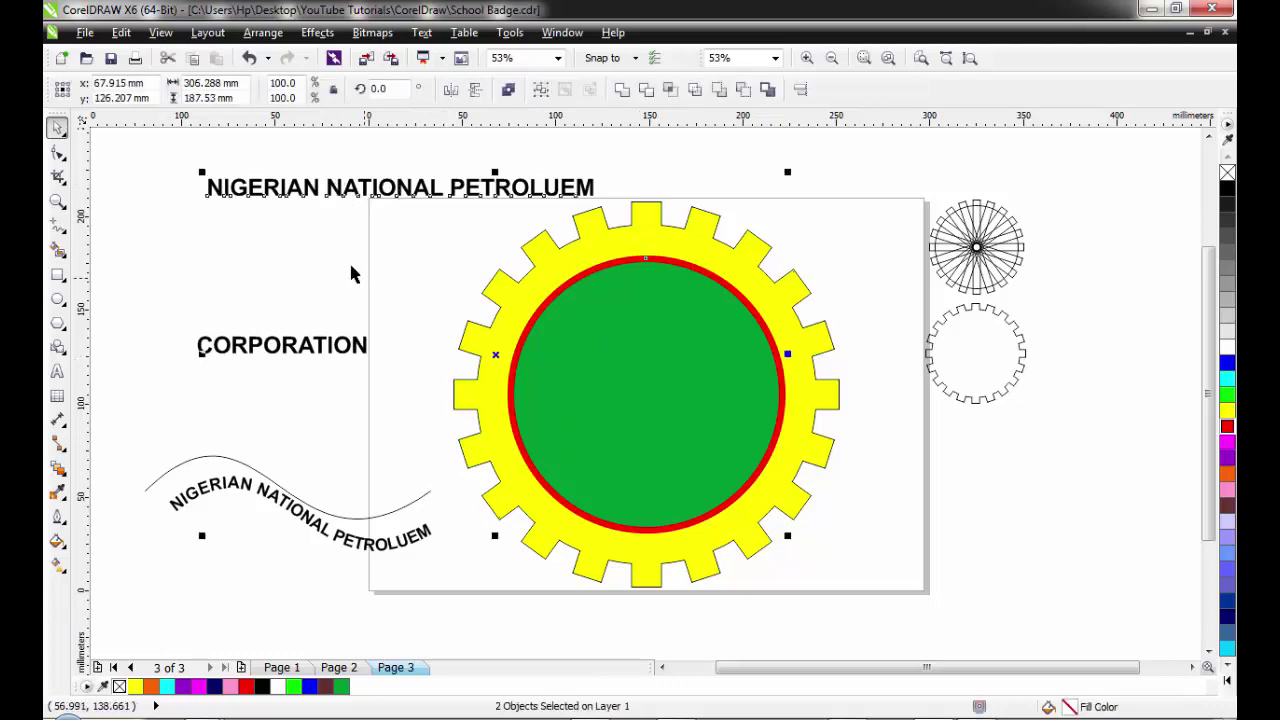
left_click(351, 271)
left_click(607, 368)
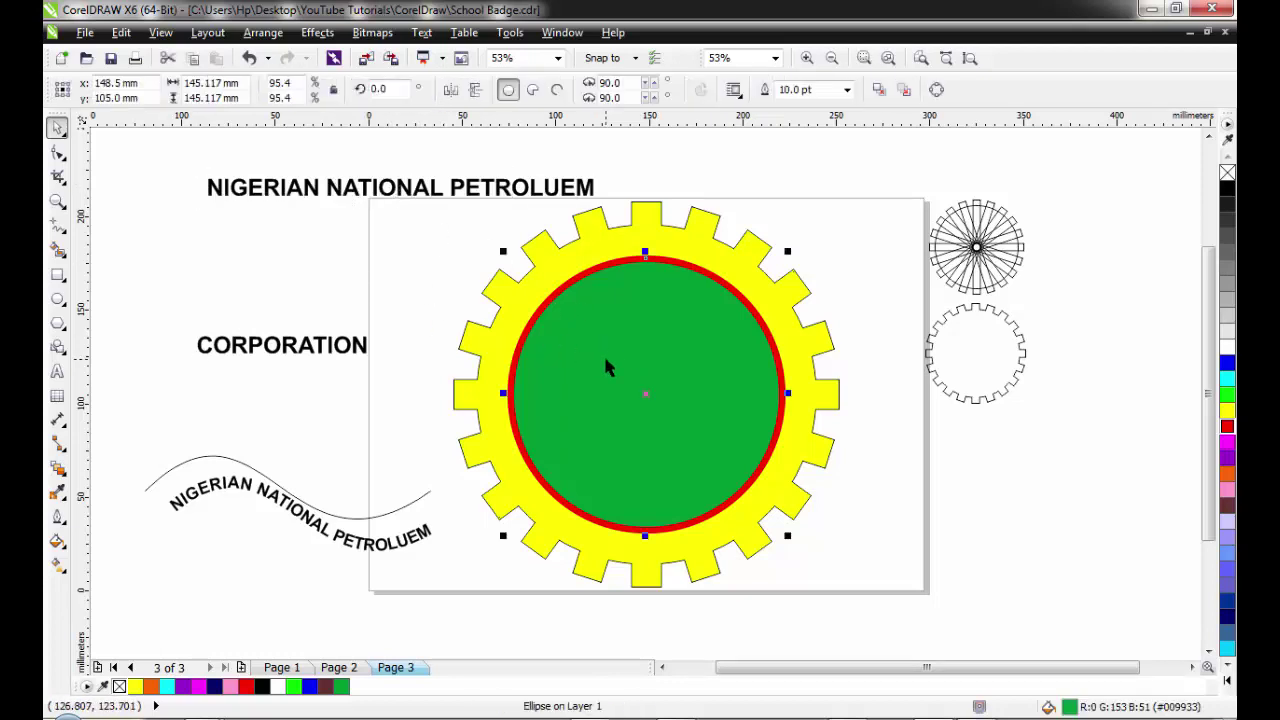
left_click(385, 193, "shift")
left_click(391, 239)
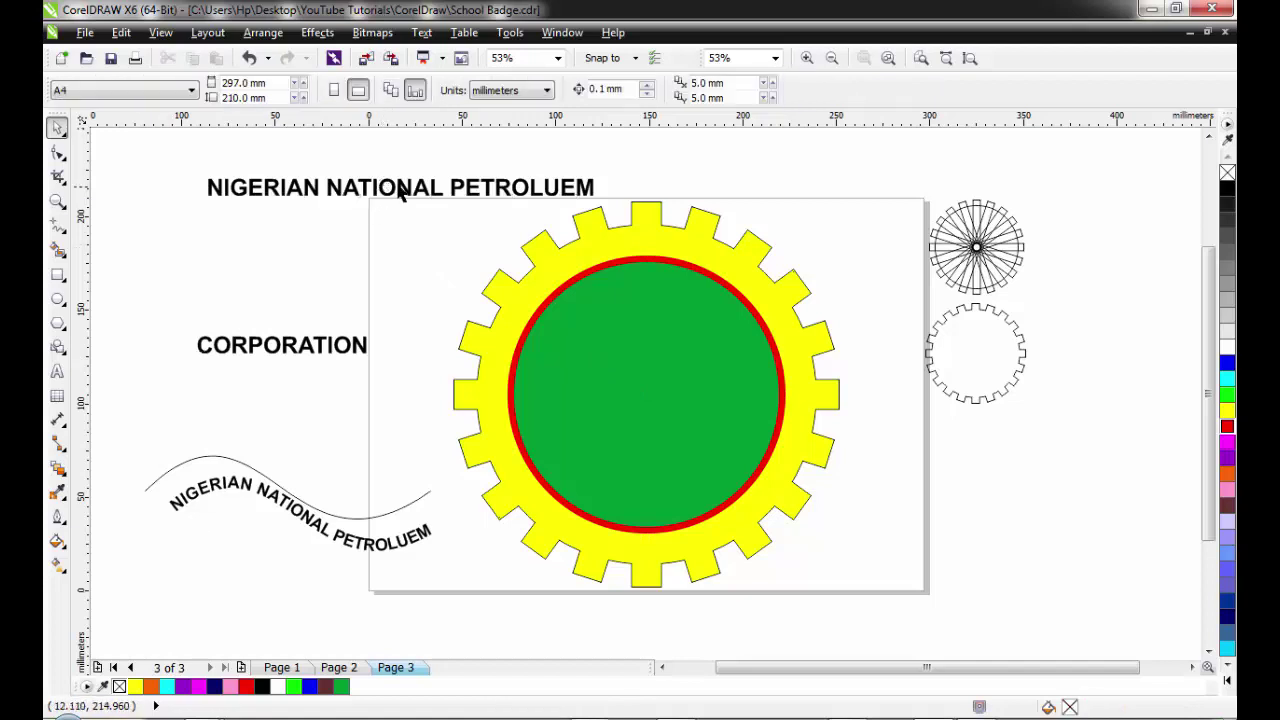
- Centre the straight NIGERIAN NATIONAL PETROLUEM title horizontally above the yellow gear
left_click_drag(401, 190, 536, 194)
left_click_drag(316, 148, 736, 220)
left_click(757, 258)
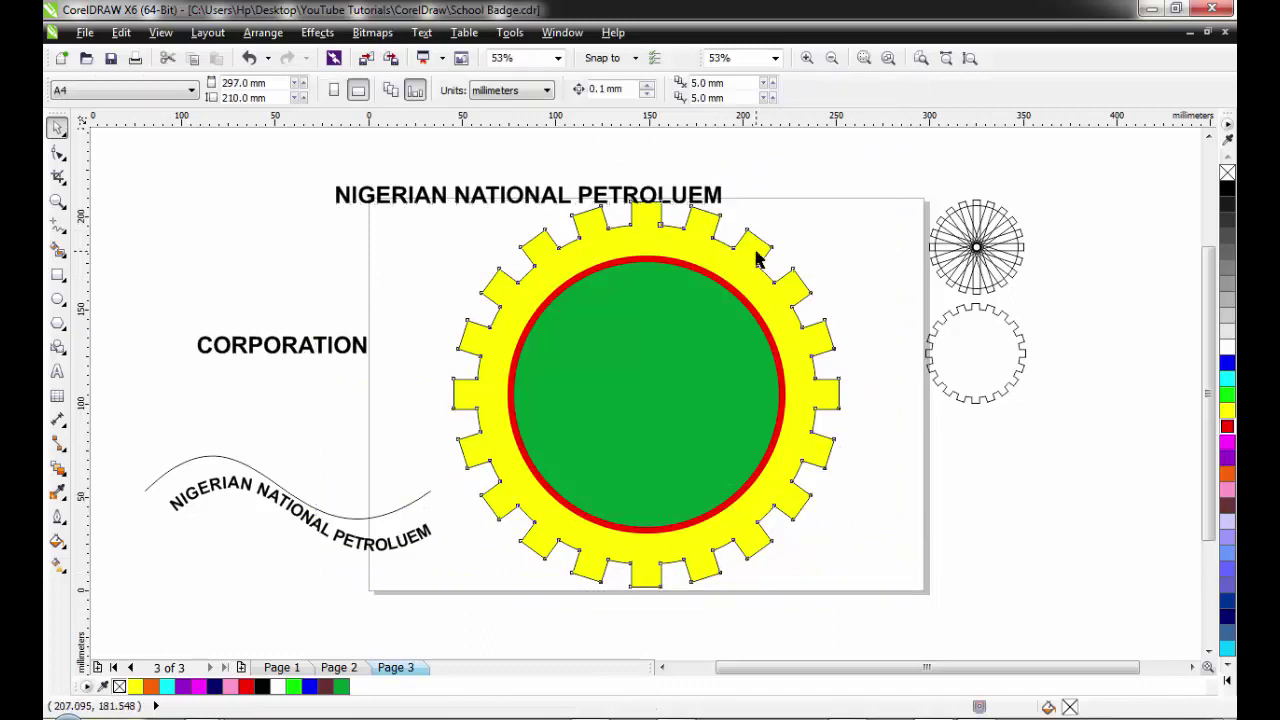
left_click(757, 258)
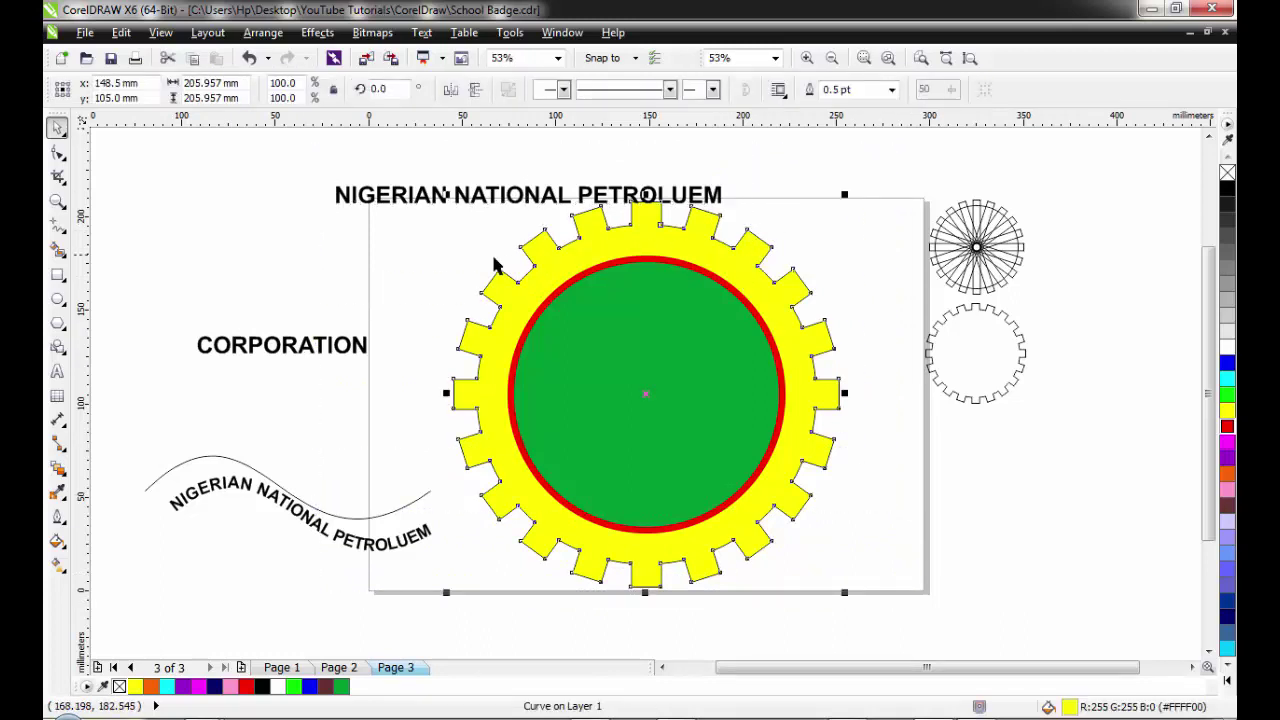
left_click(300, 220)
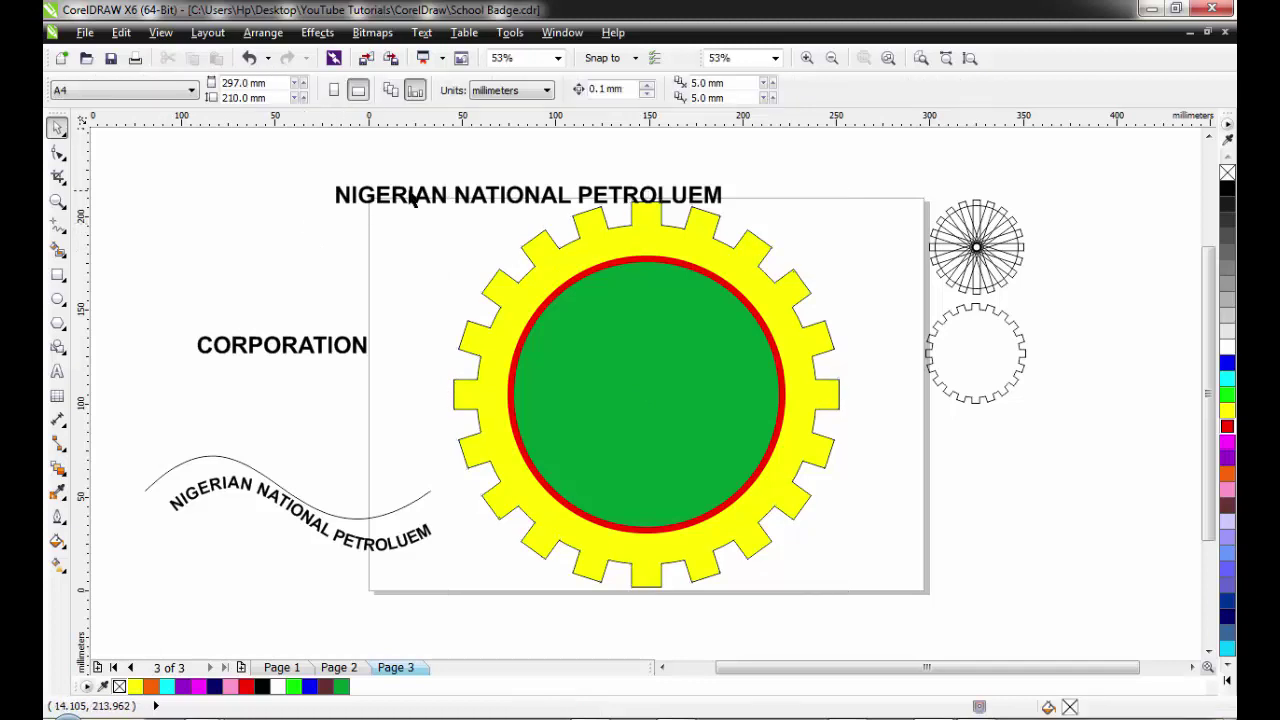
left_click_drag(497, 175, 617, 153)
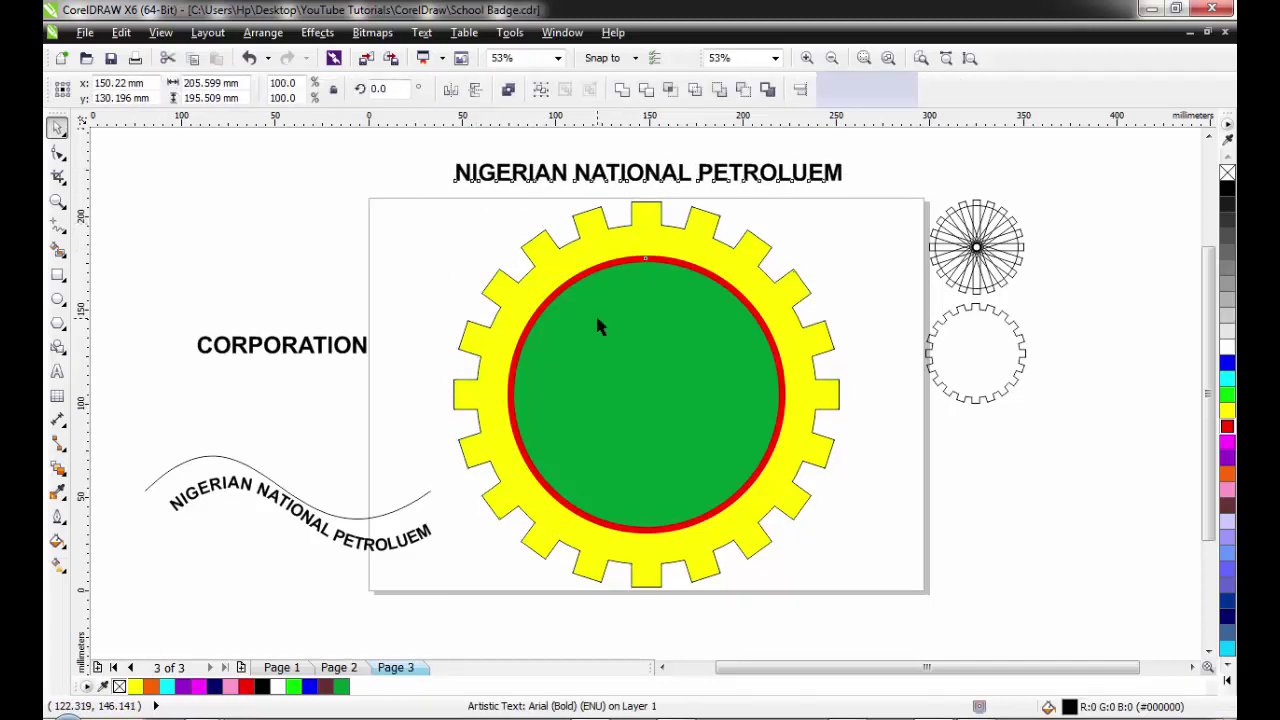
- Fit the title text around the top of the green circle
left_click(420, 234)
left_click(503, 180)
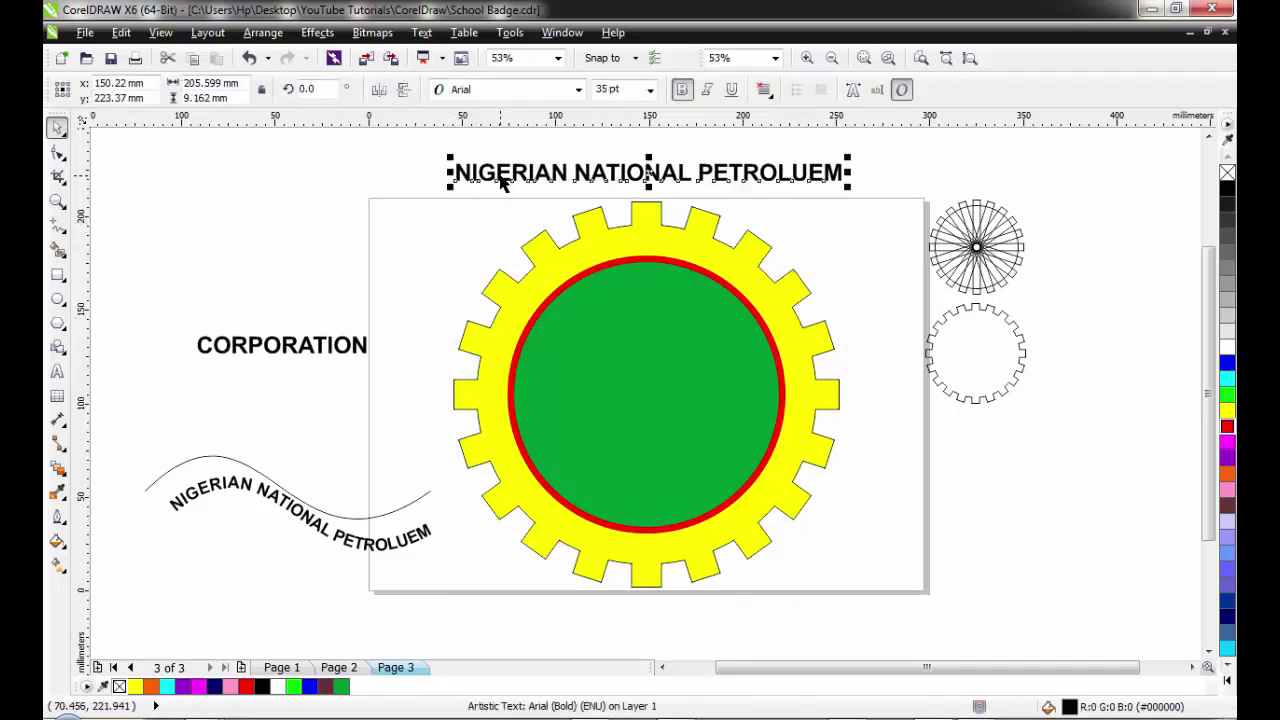
left_click(587, 345, "shift")
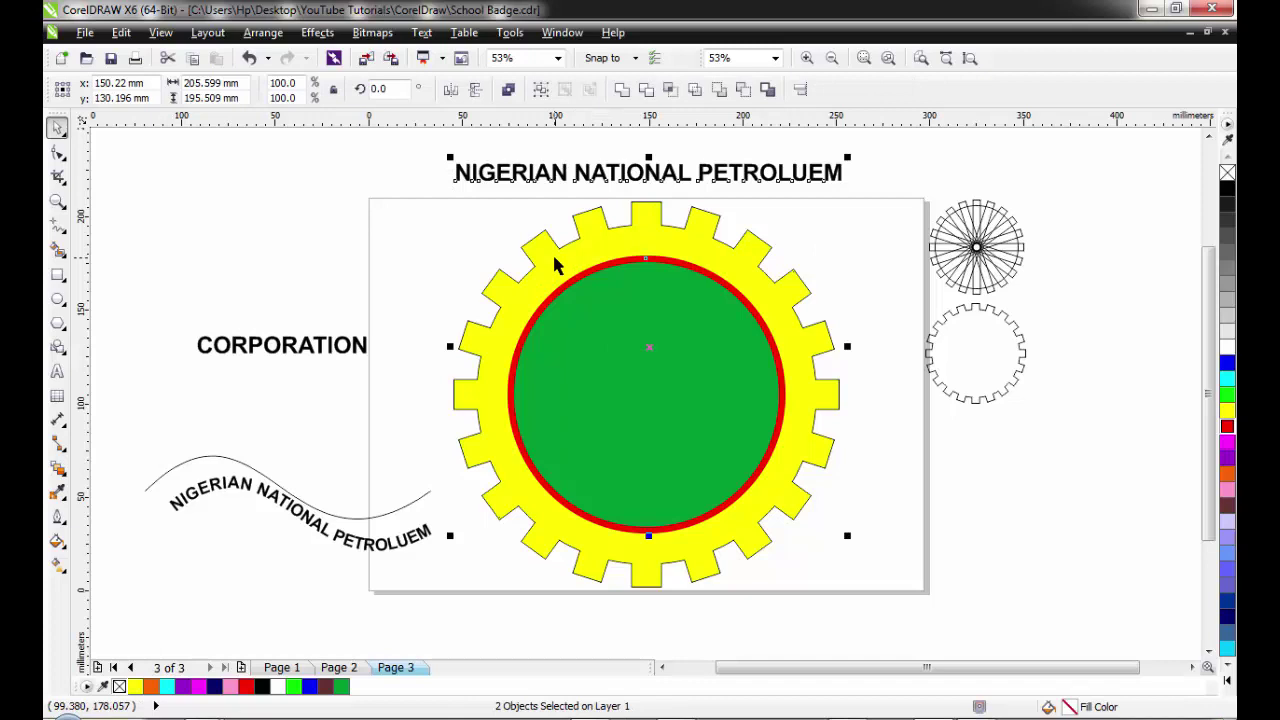
left_click(421, 33)
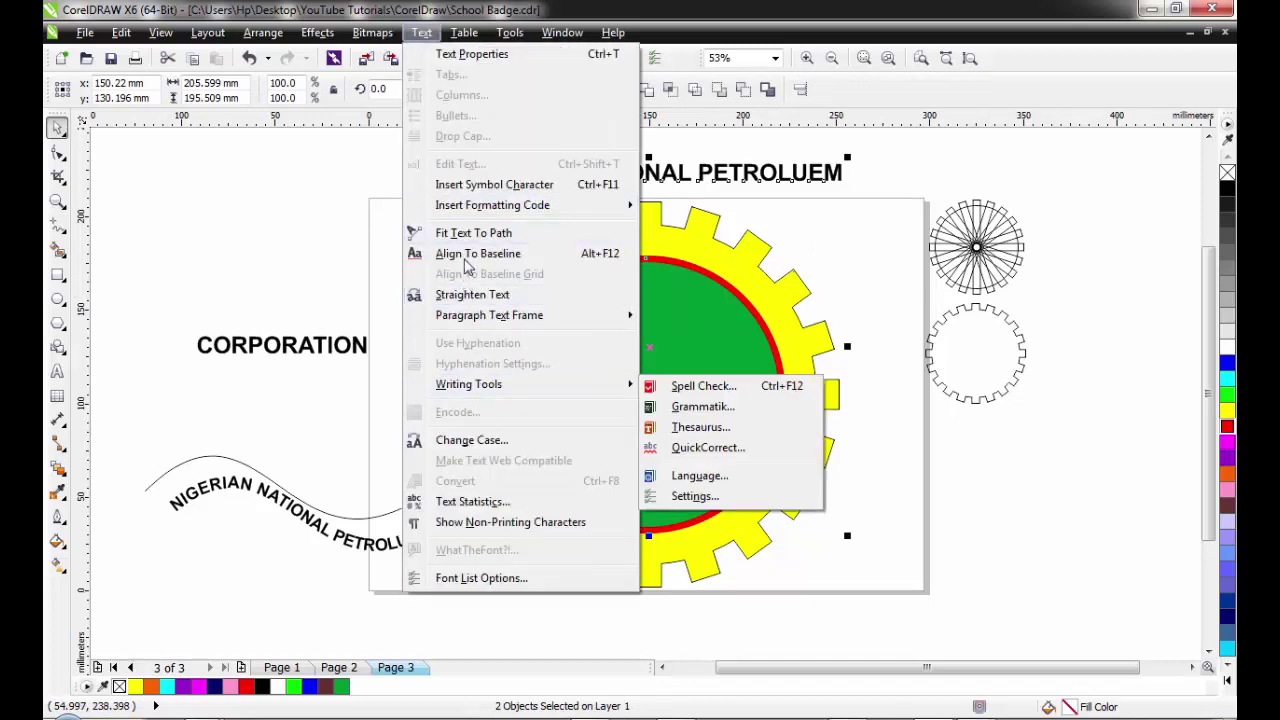
left_click(470, 233)
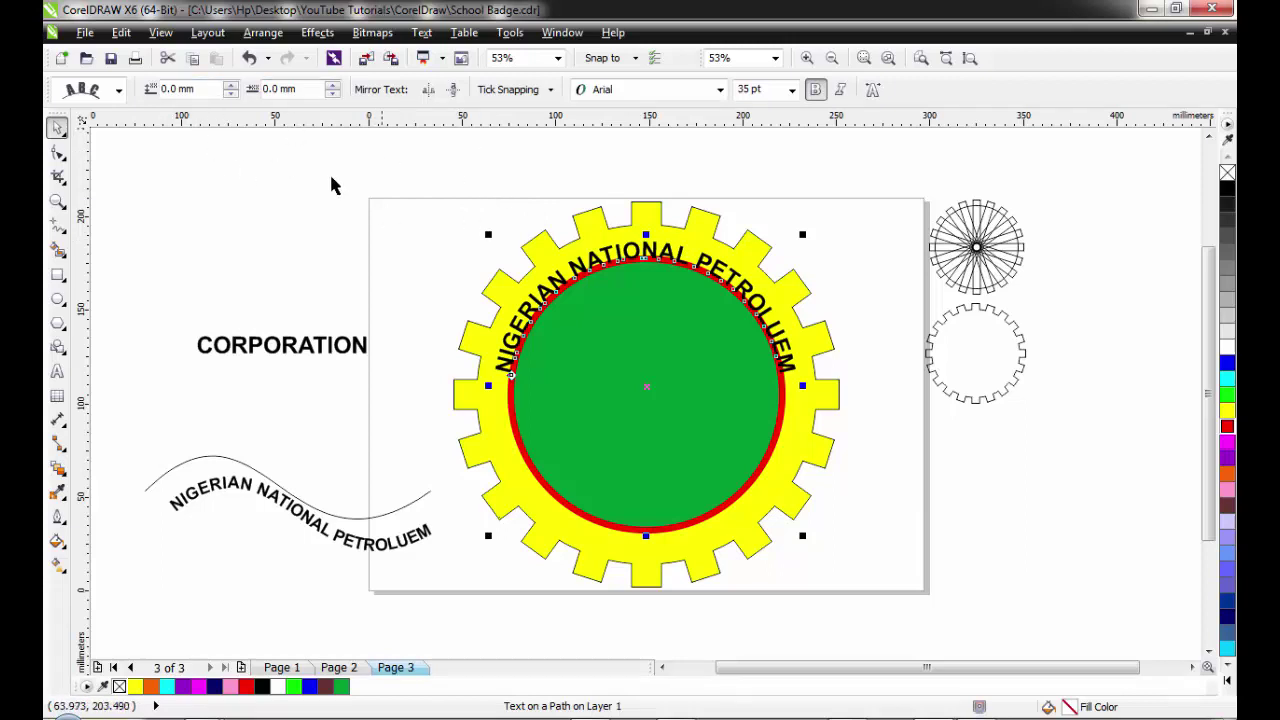
- Set the arched title's distance from the circle path to 4.0 mm
left_click(230, 86)
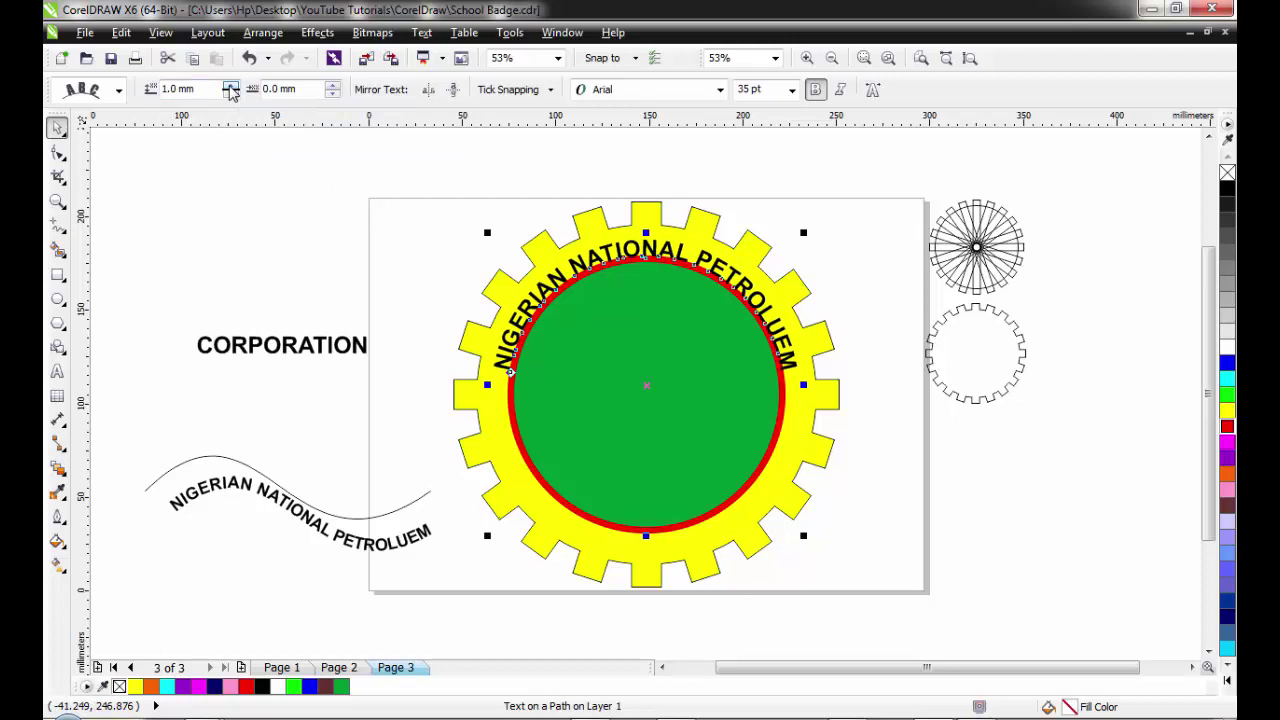
left_click(230, 86)
left_click(230, 87)
left_click(230, 87)
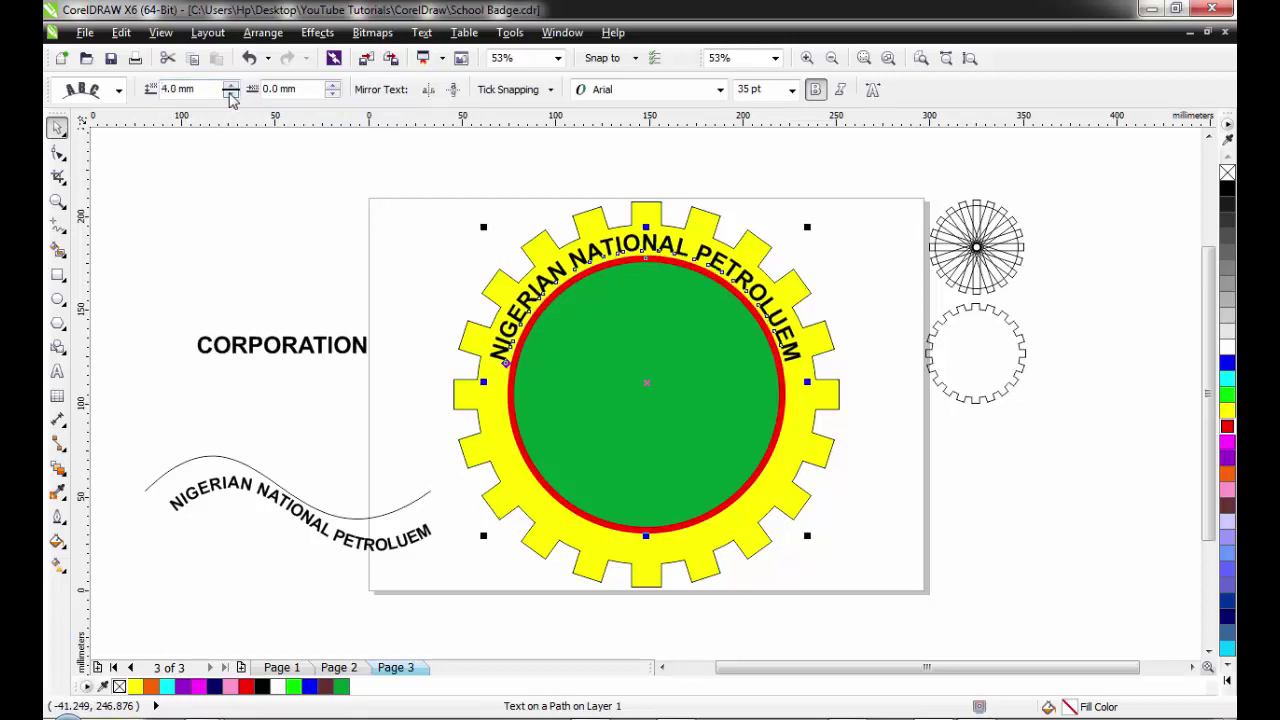
left_click(231, 94)
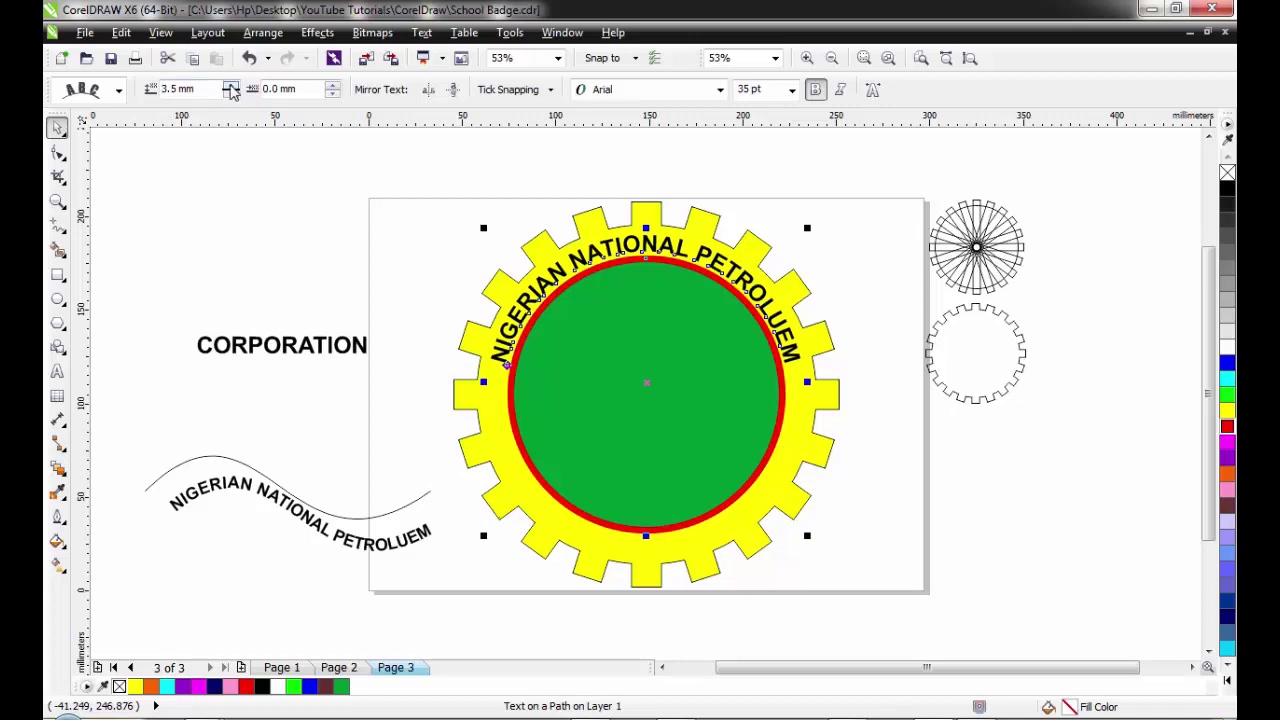
left_click(230, 85)
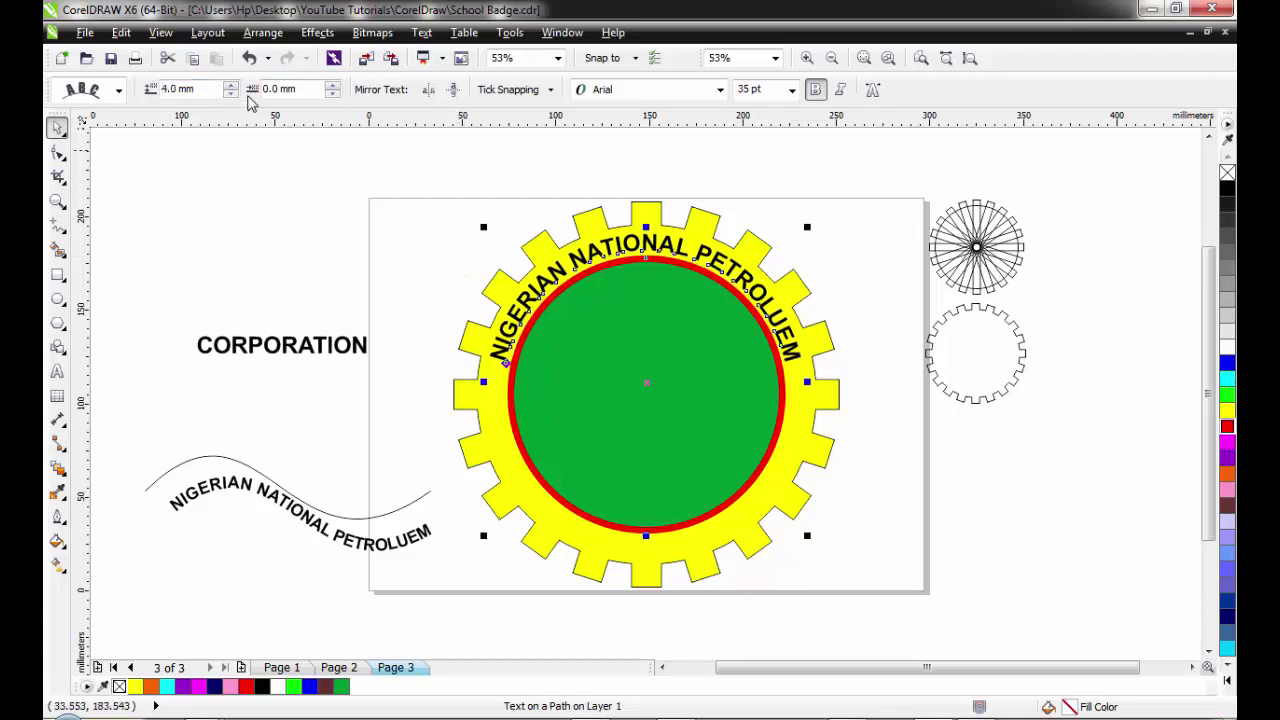
left_click(263, 32)
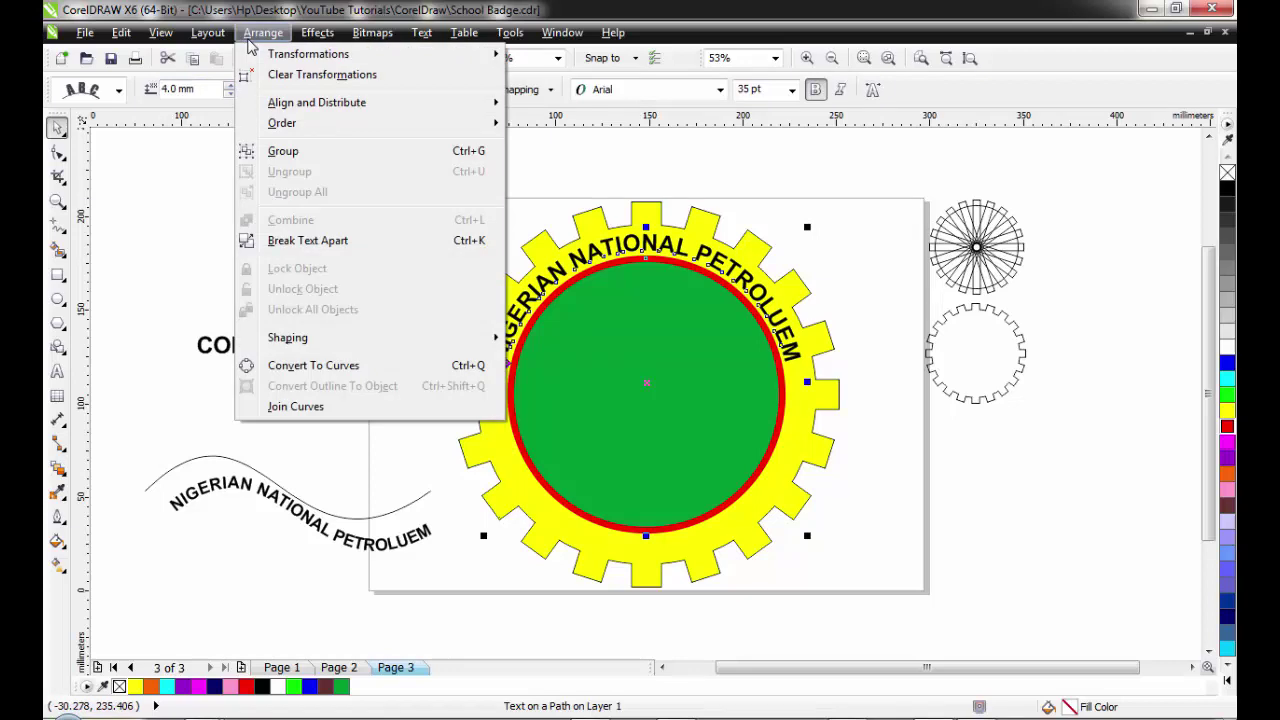
- Break the arched title off its circle path and raise CORPORATION level with it
left_click(308, 241)
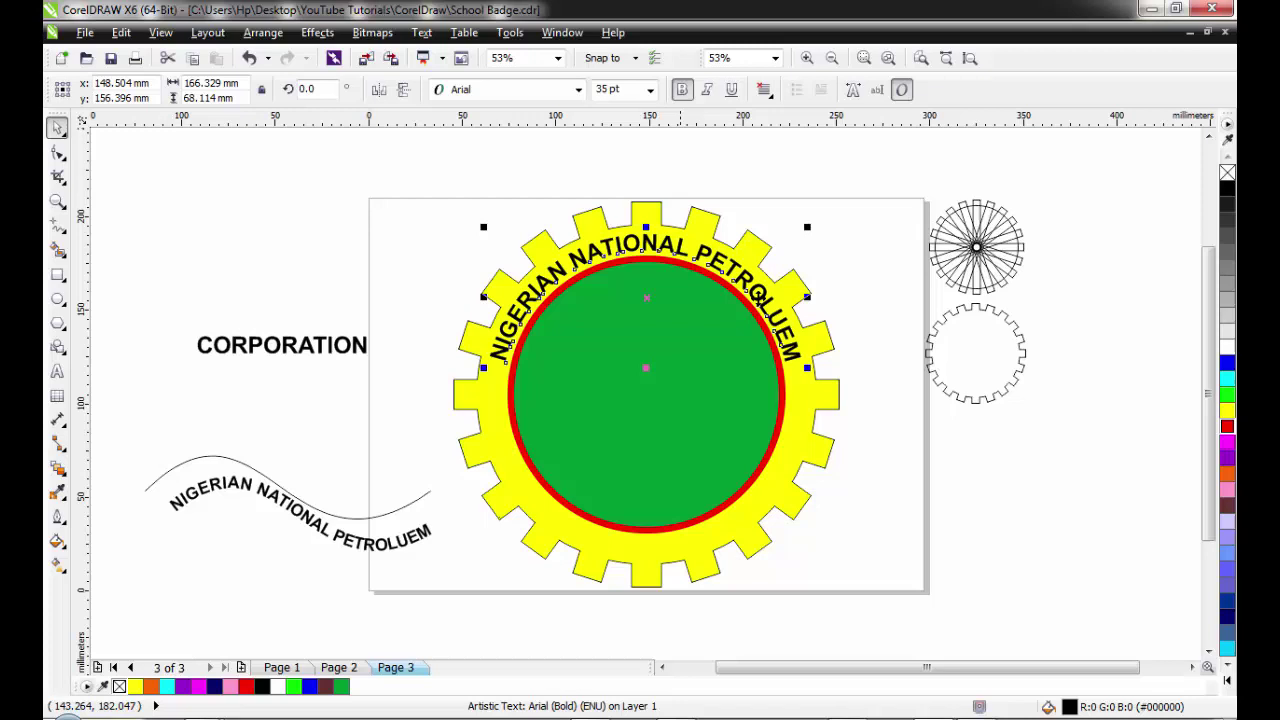
left_click(721, 380)
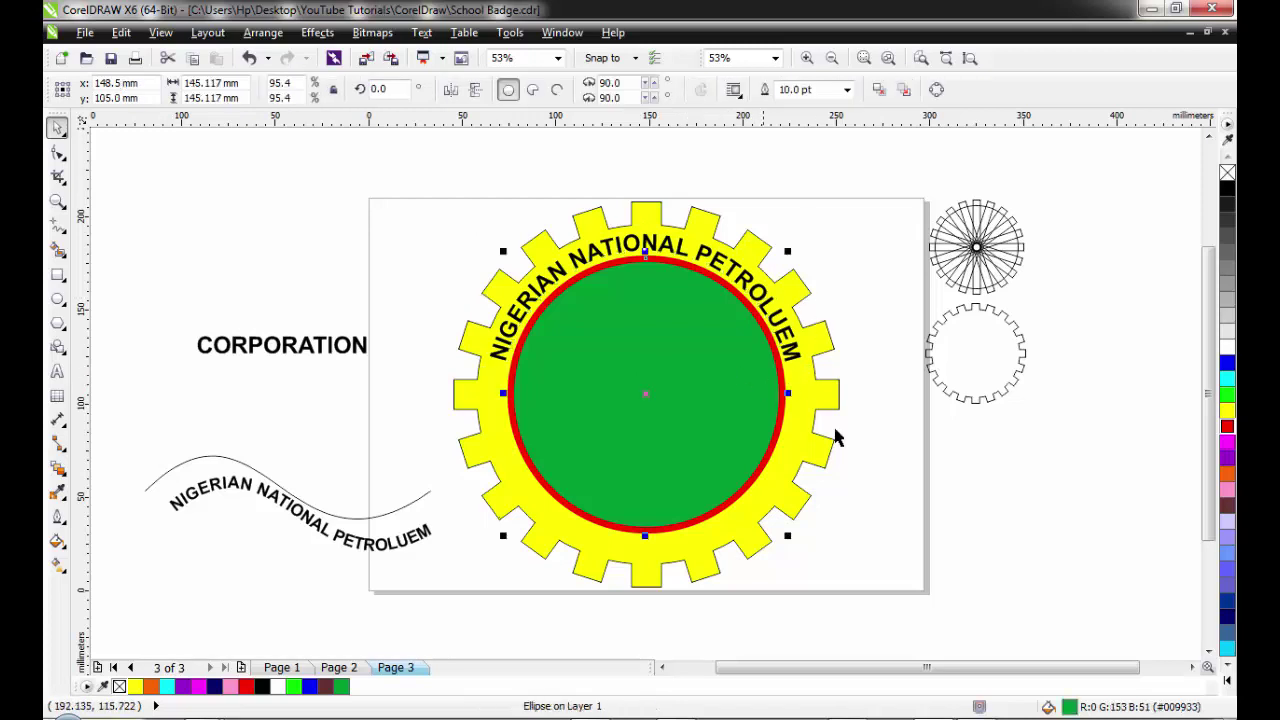
left_click(986, 508)
left_click_drag(318, 342, 366, 268)
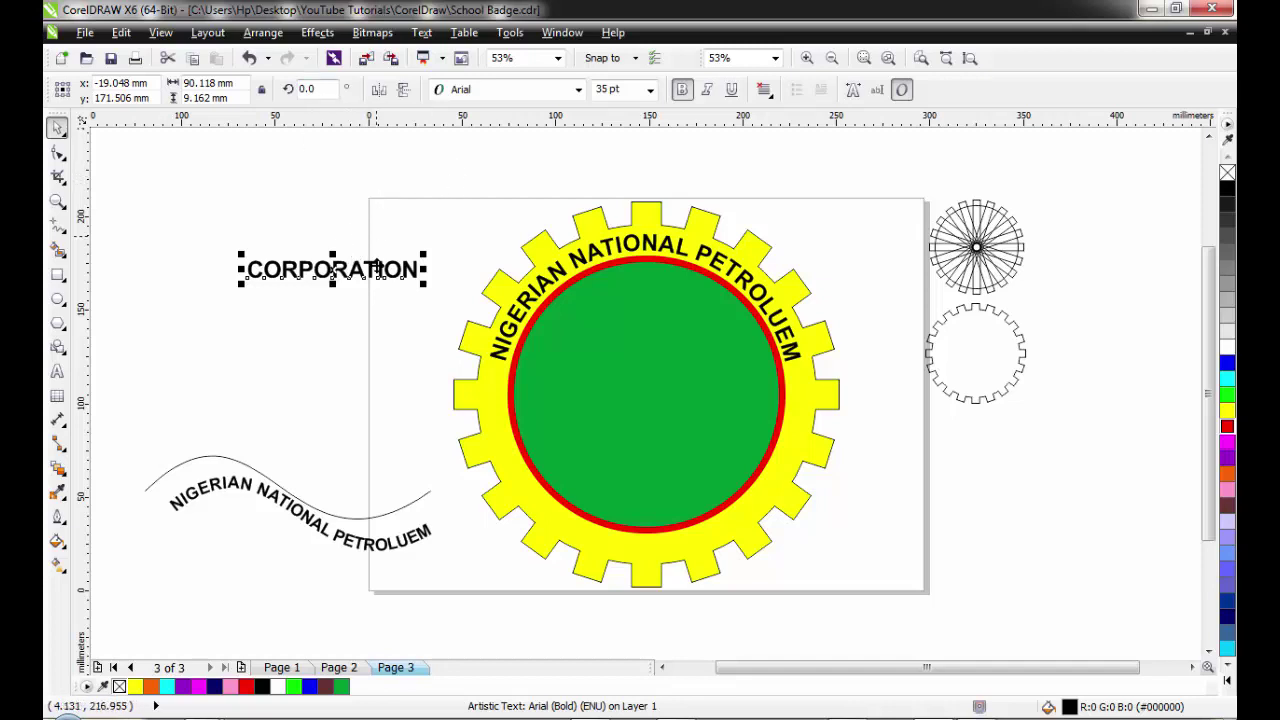
left_click(634, 406)
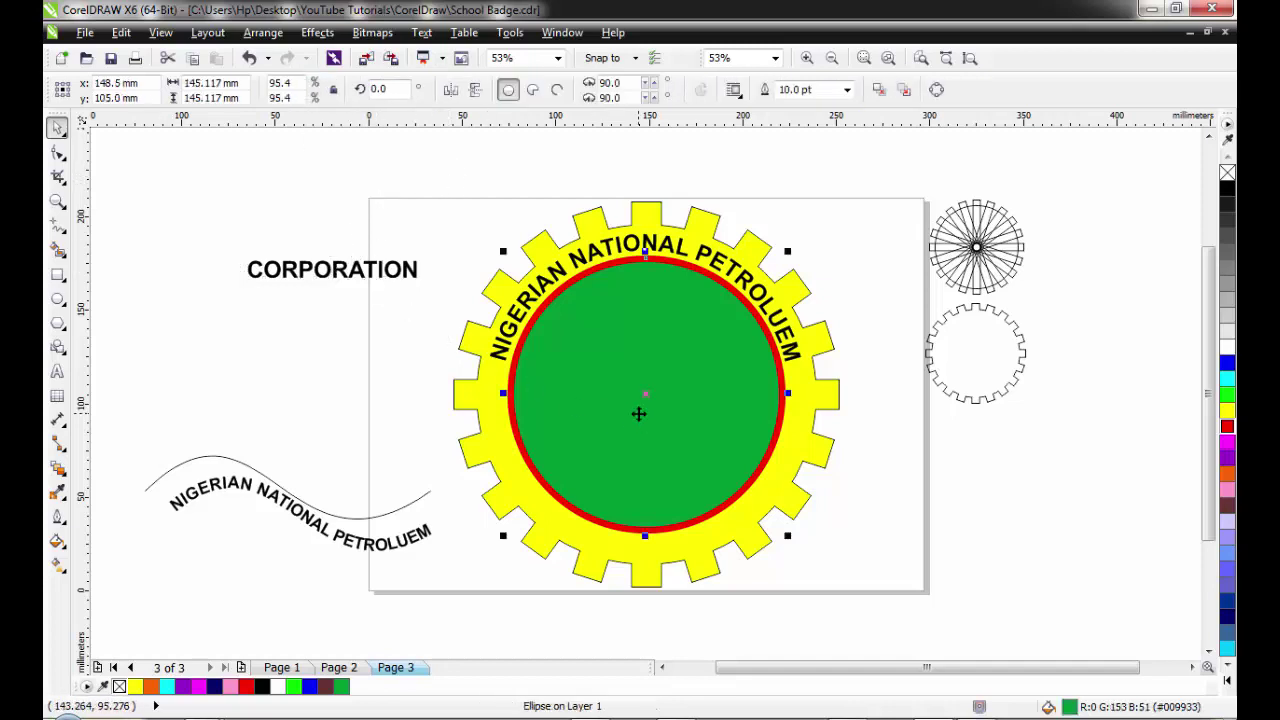
- Fit CORPORATION onto the bottom of the red circle, where it lands upside down
left_click(366, 270)
left_click(300, 334)
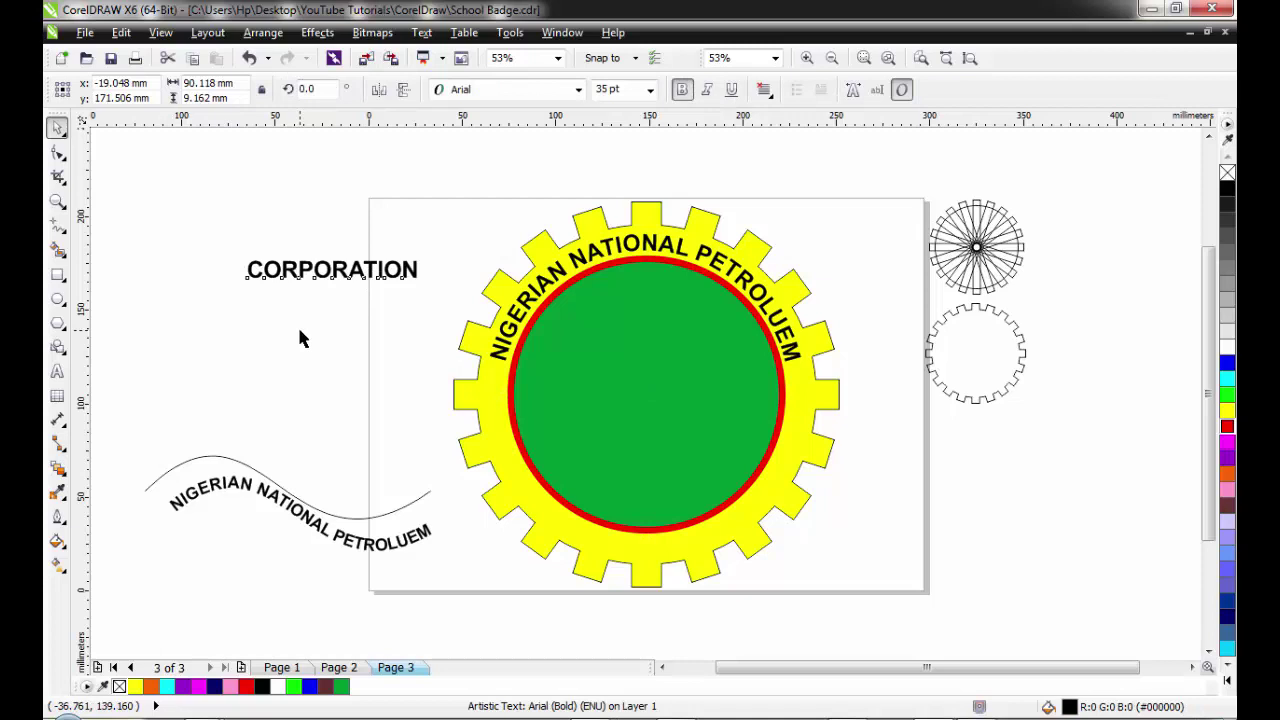
left_click(314, 278)
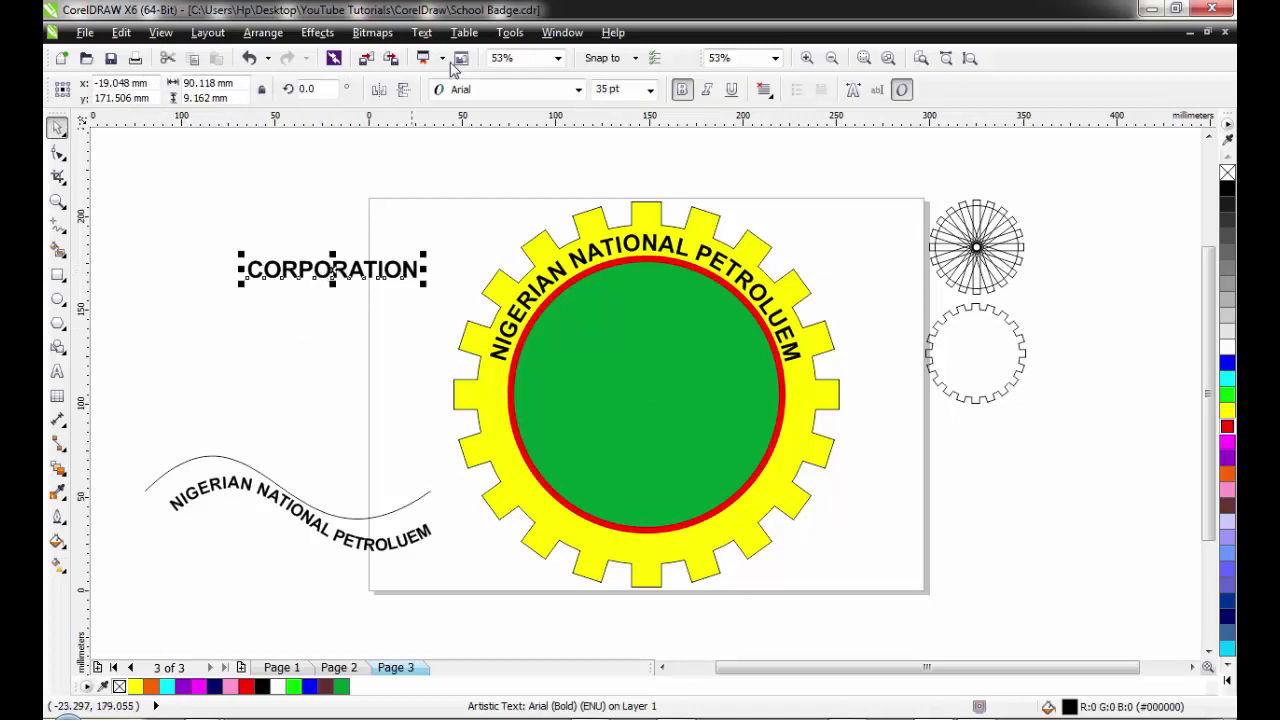
left_click(424, 33)
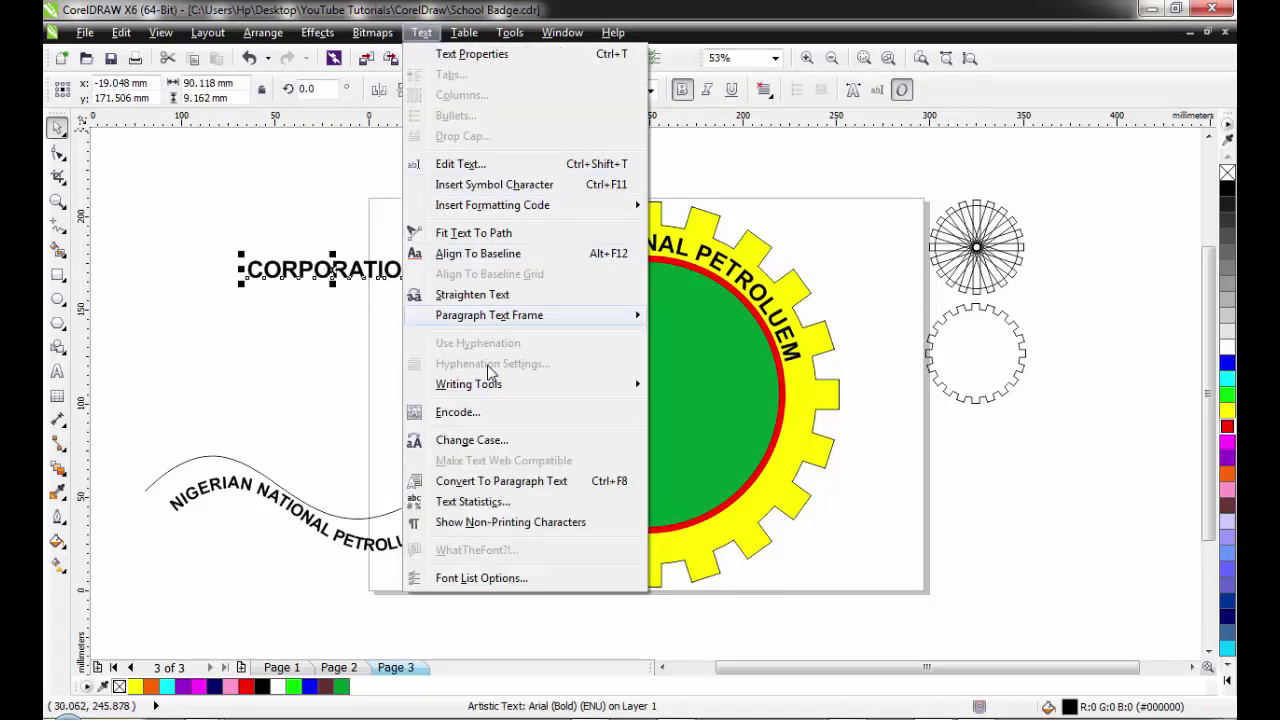
mouse_move(465, 315)
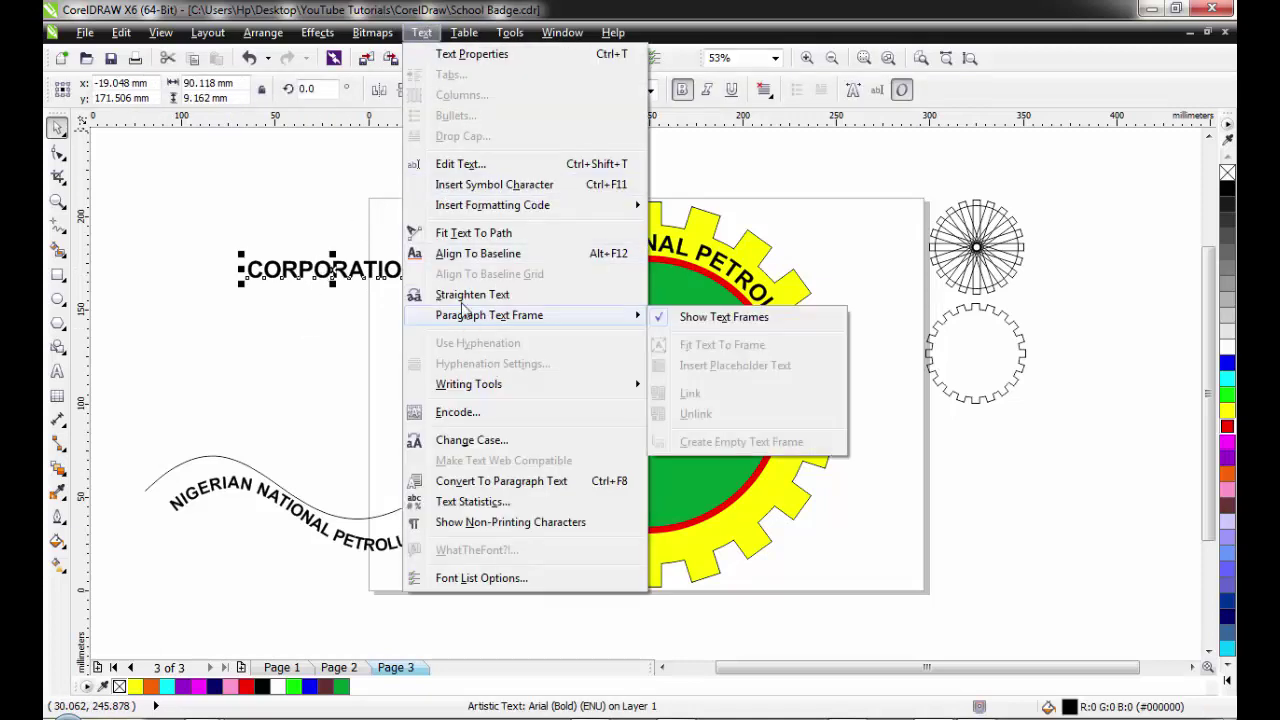
left_click(465, 236)
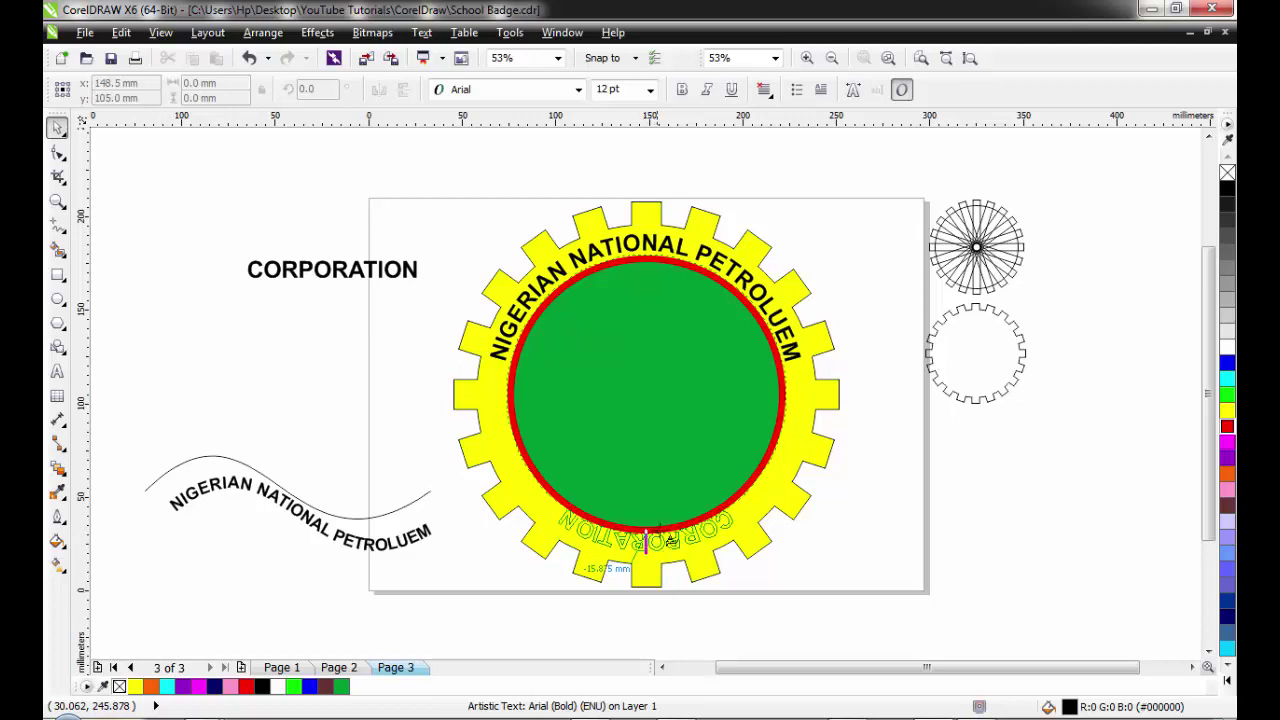
left_click(648, 536)
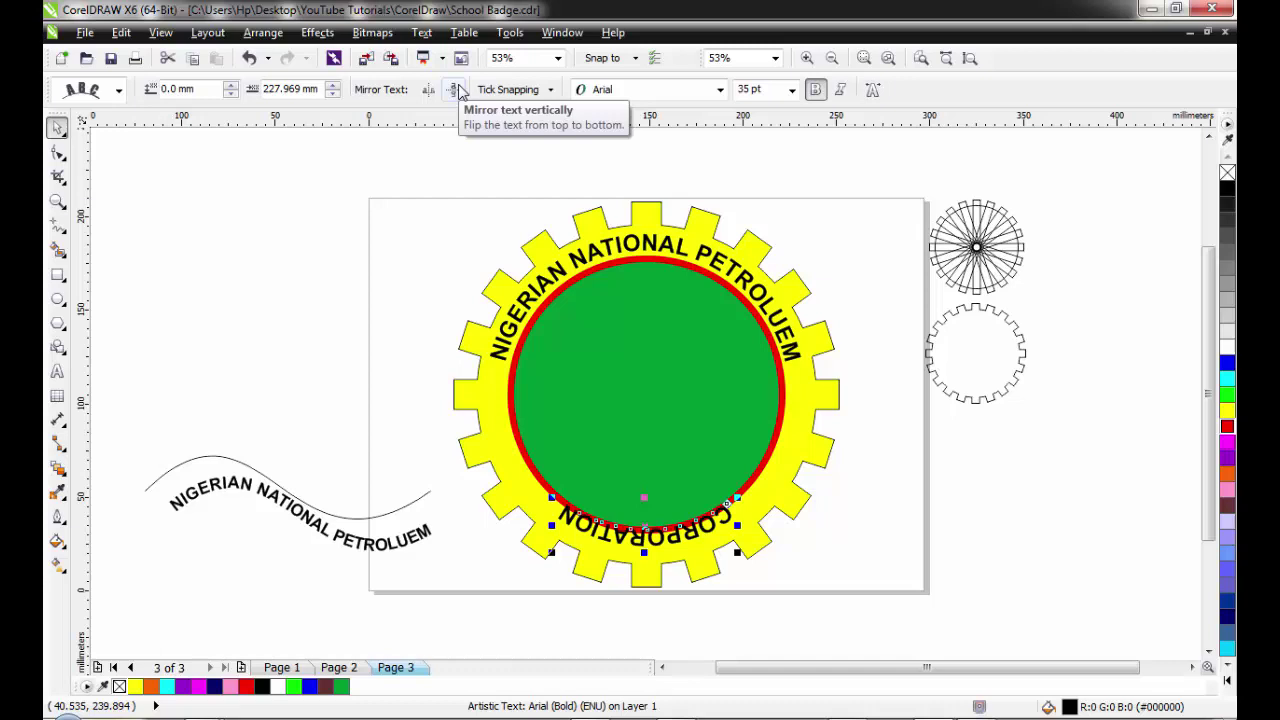
- Mirror CORPORATION vertically and horizontally to read upright, offset 12.7 mm onto the yellow band
left_click(456, 89)
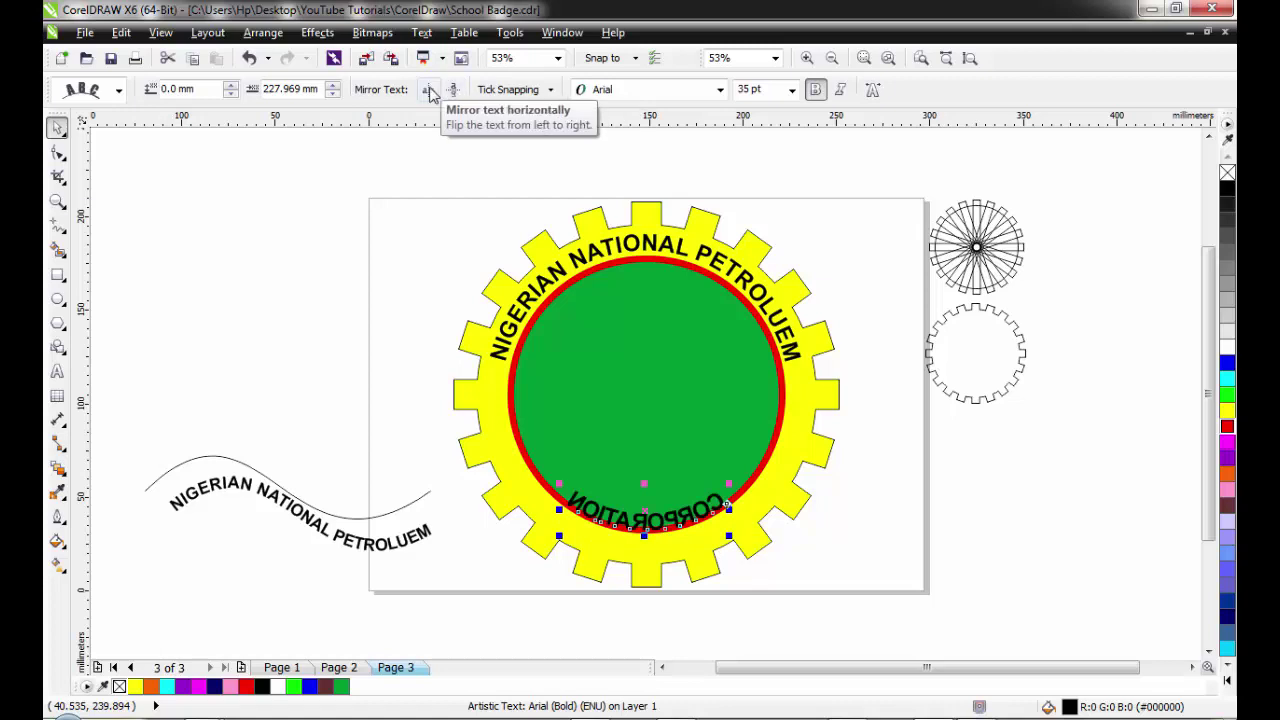
left_click(430, 91)
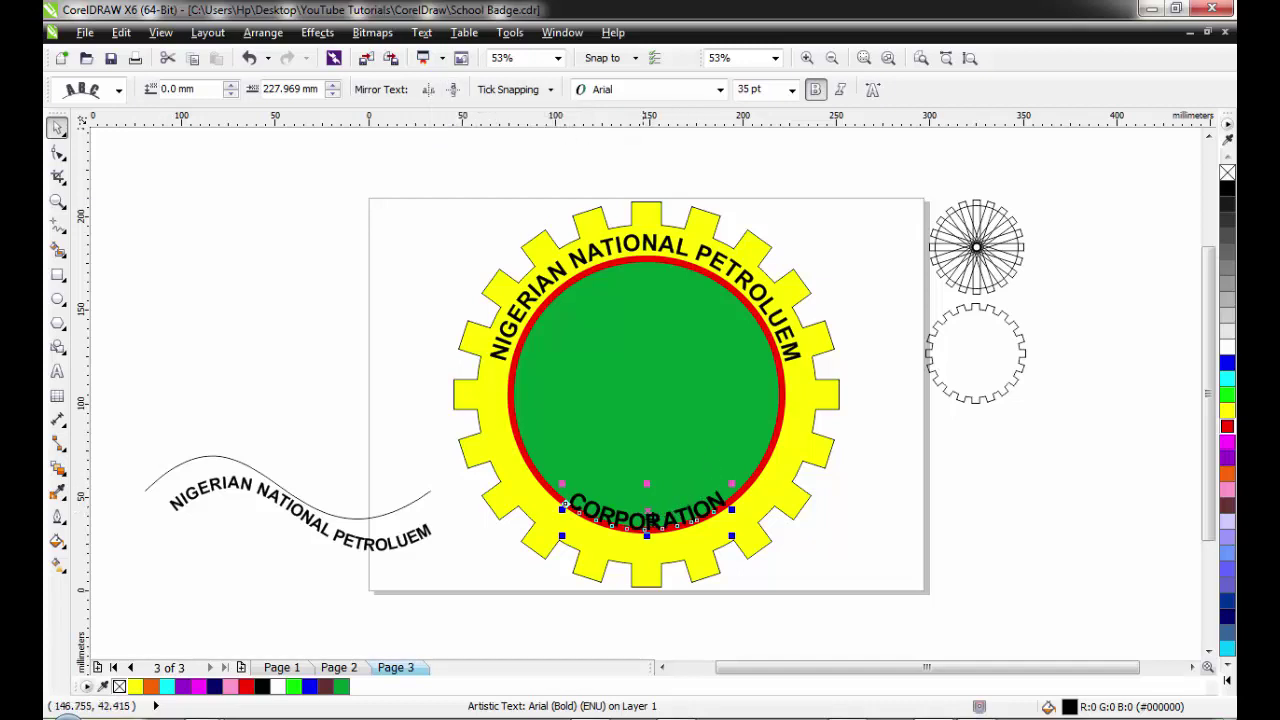
left_click_drag(647, 512, 647, 533)
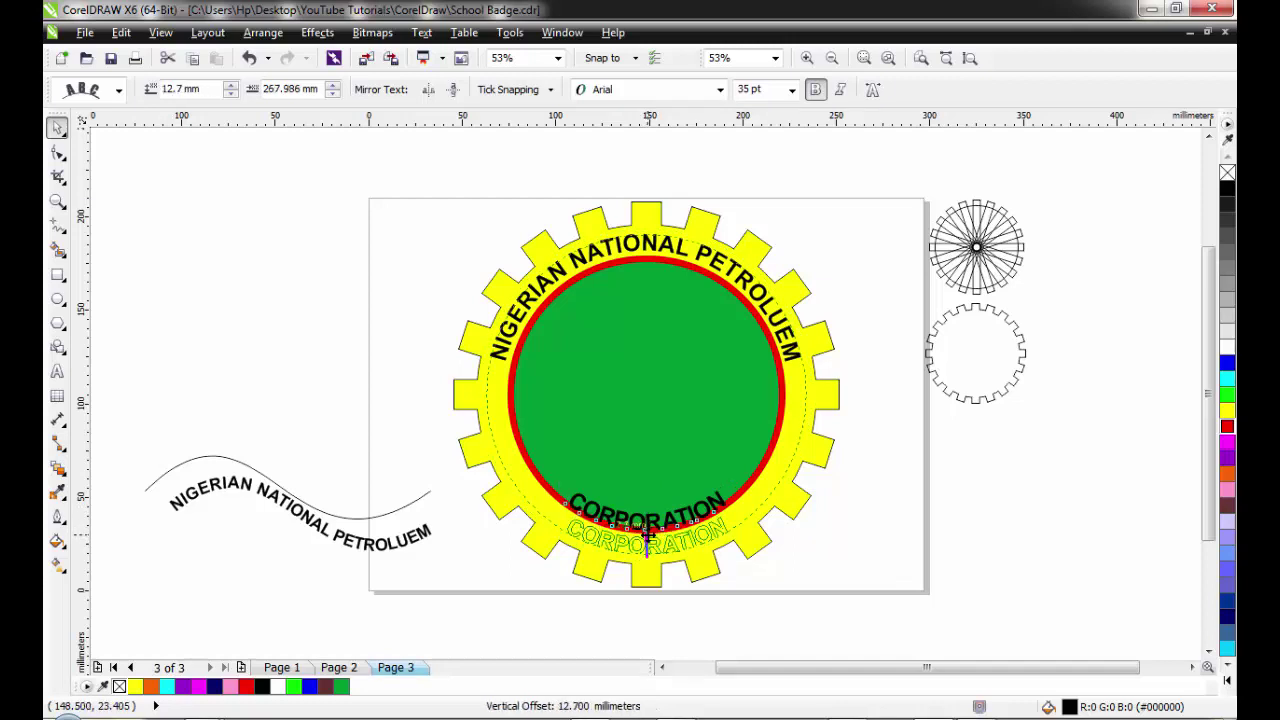
left_click_drag(648, 538, 648, 538)
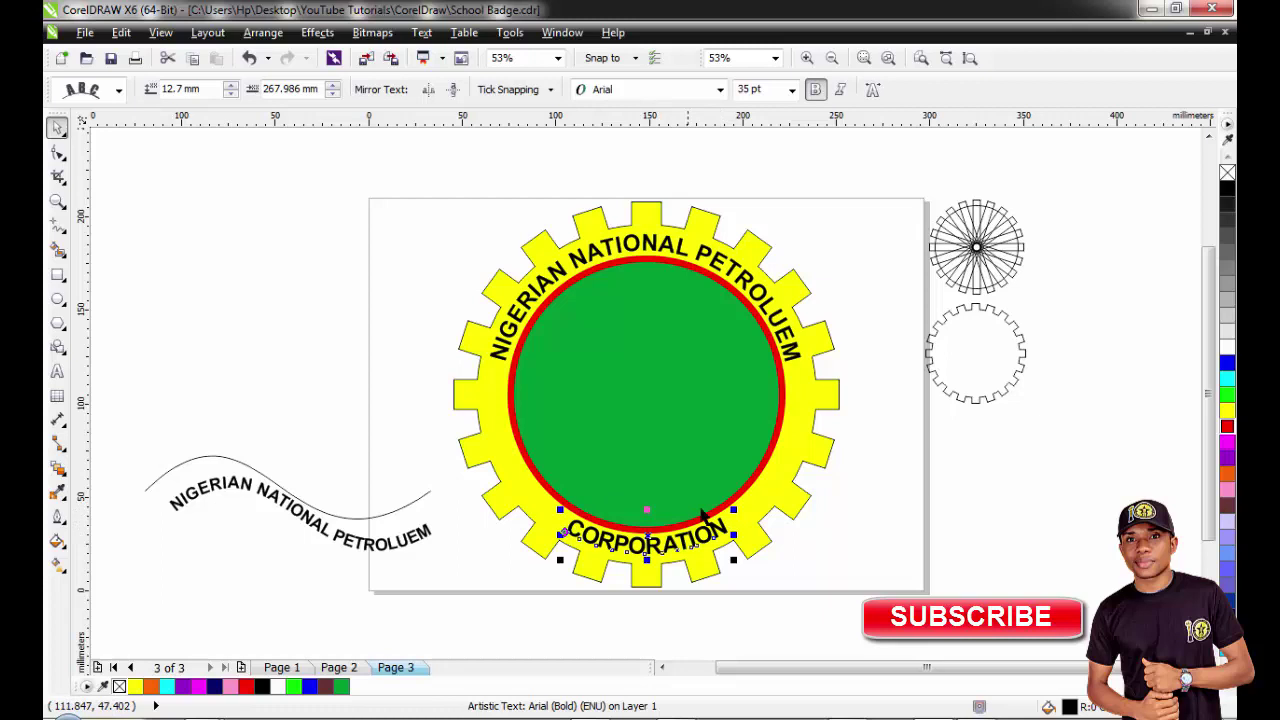
- Select the curved CORPORATION text with its circle path, checking the Arrange menu without changes
left_click(263, 32)
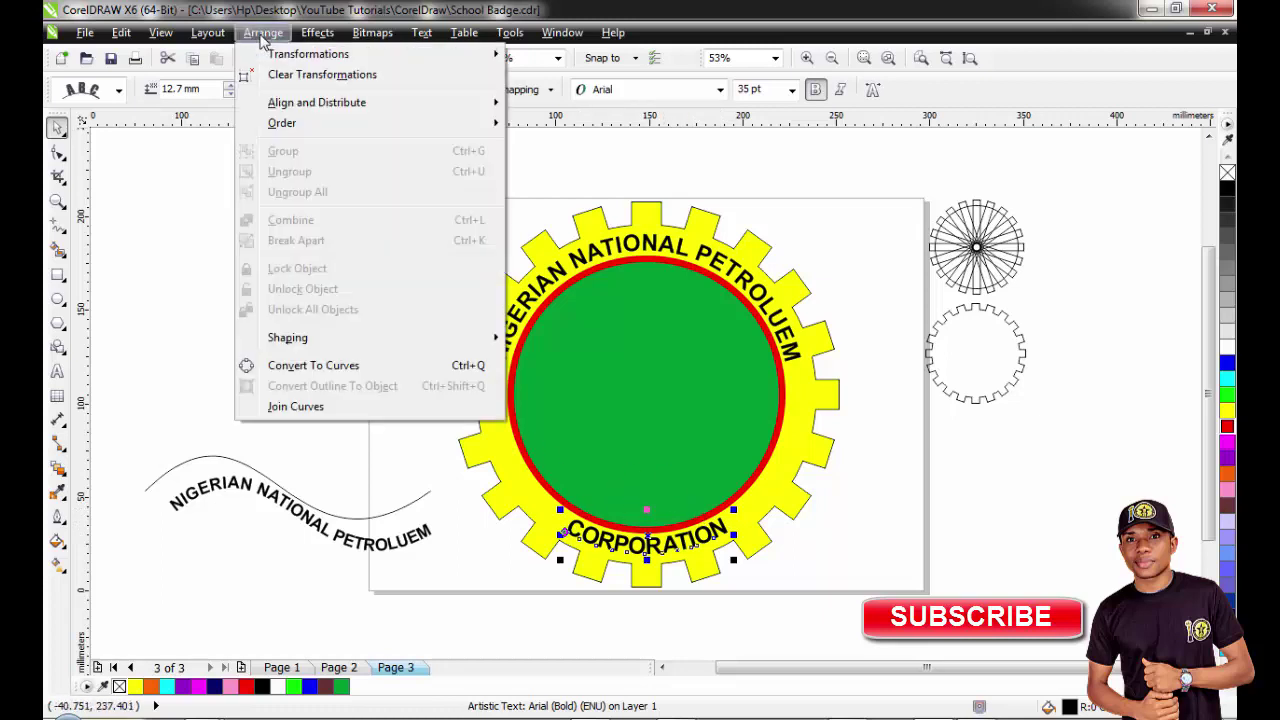
left_click(551, 546)
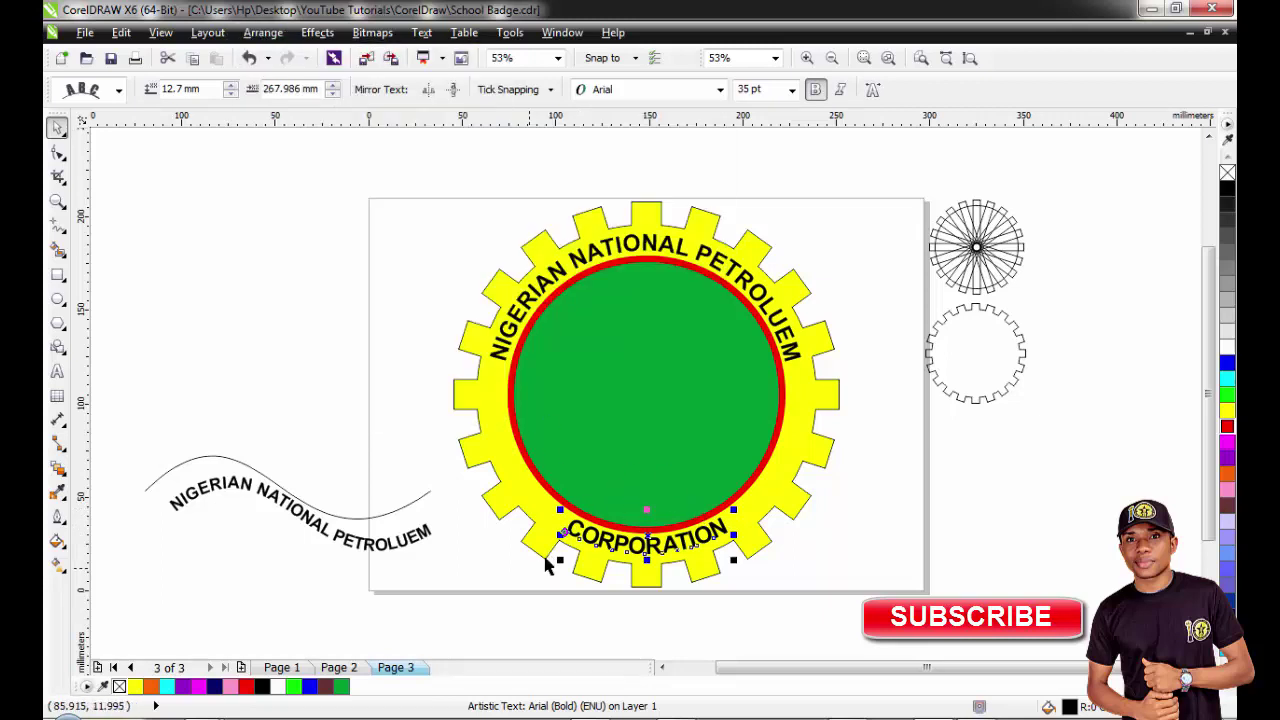
left_click(924, 488)
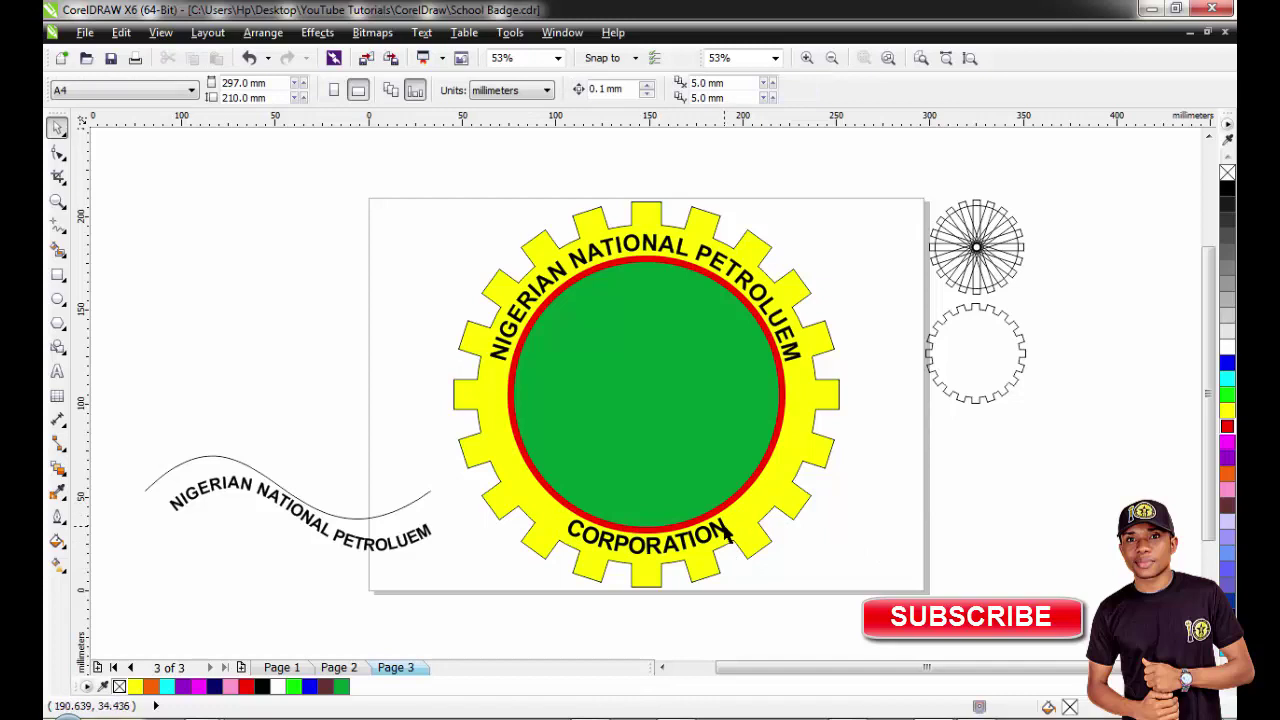
left_click(727, 535)
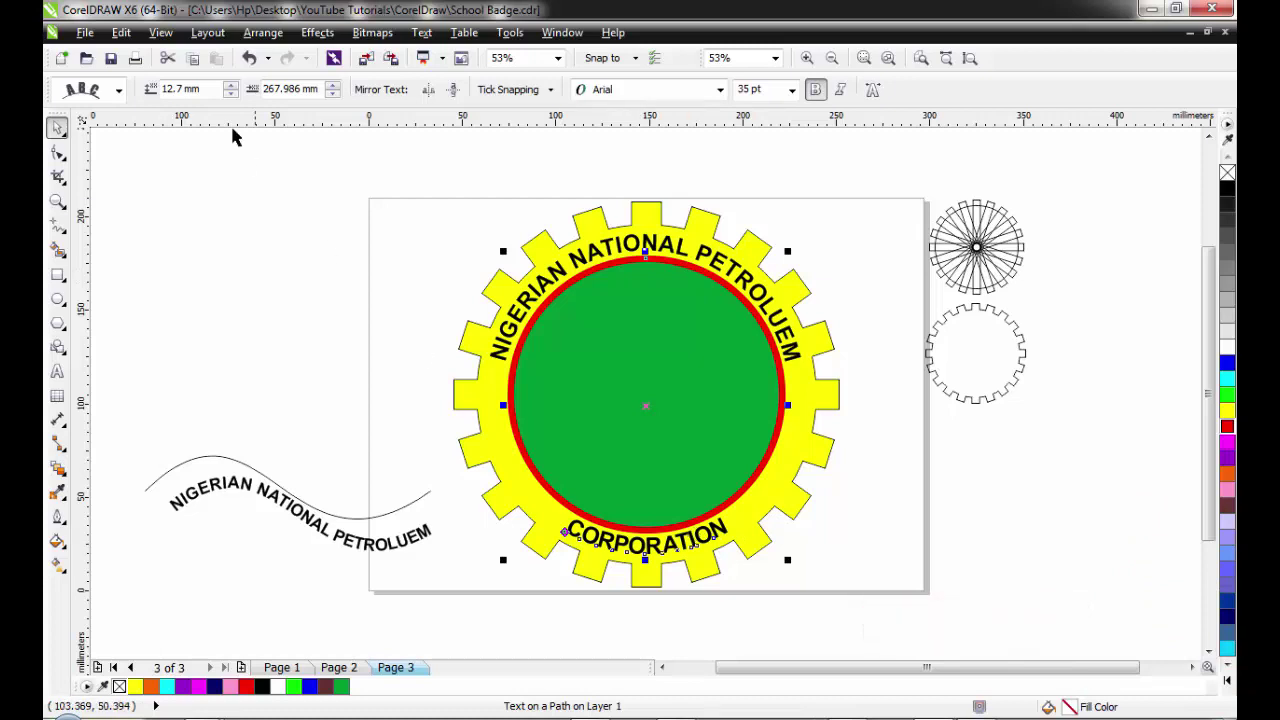
left_click(263, 32)
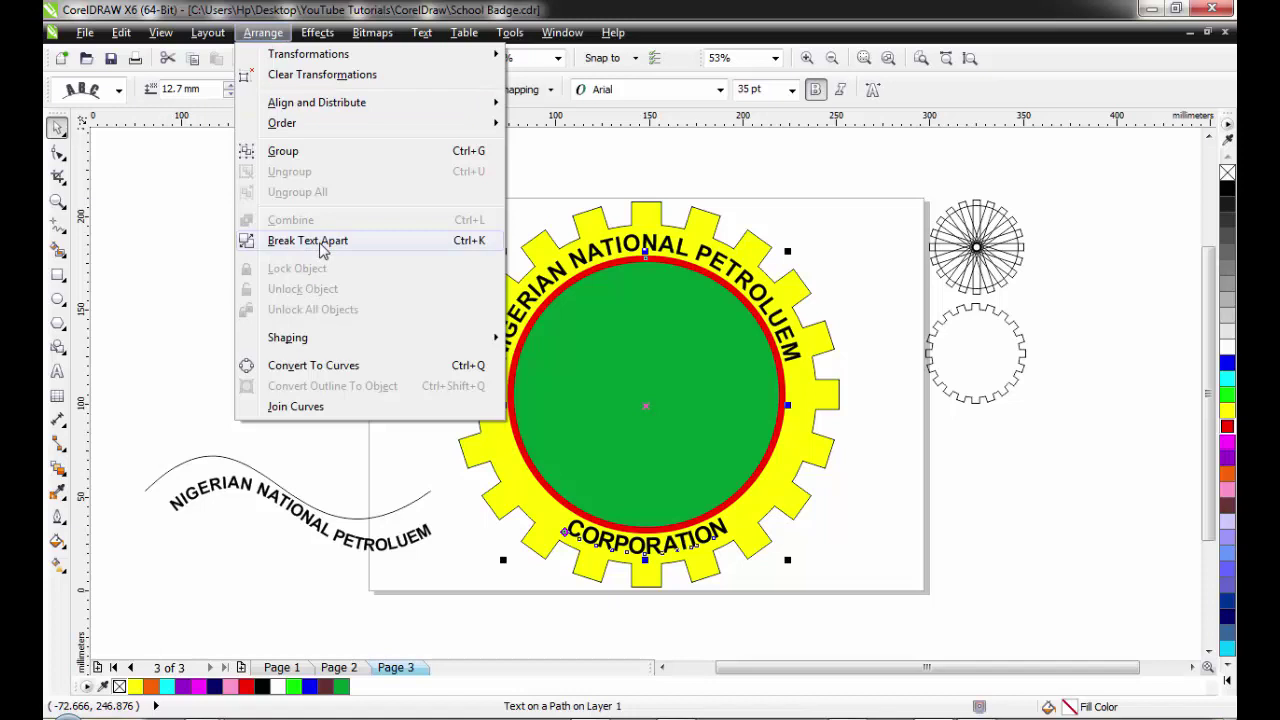
left_click(903, 506)
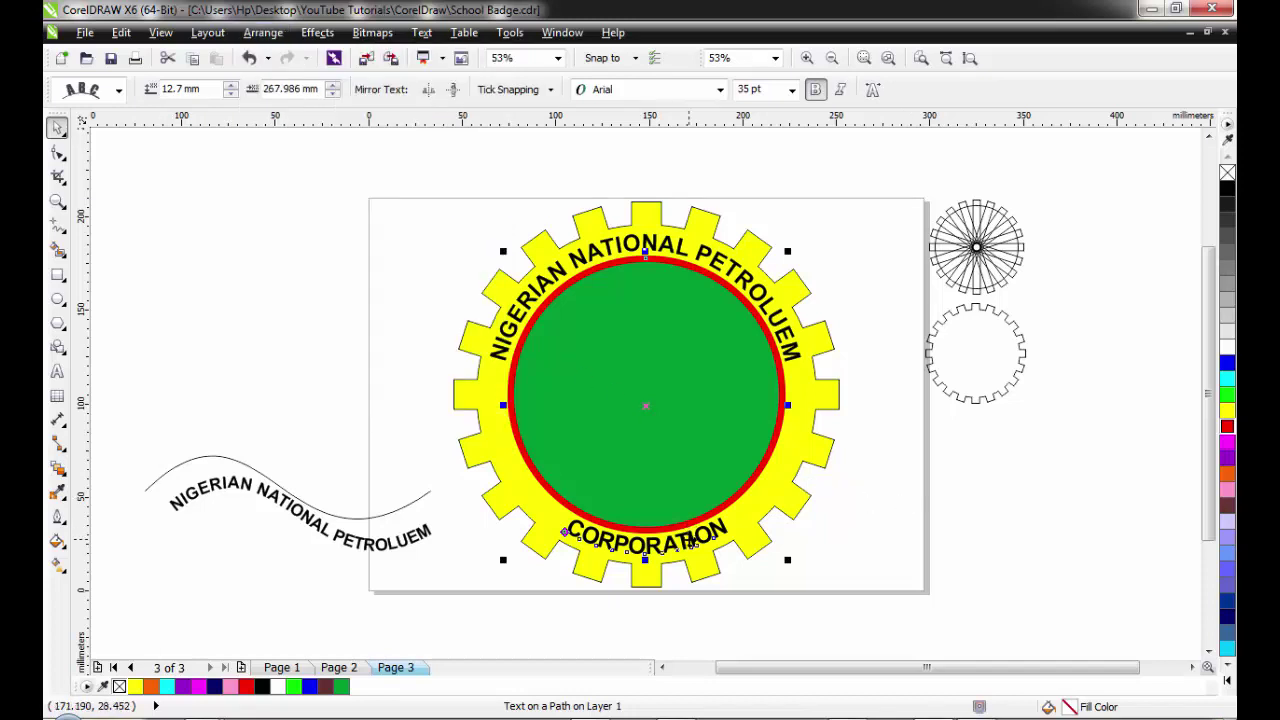
left_click(566, 532)
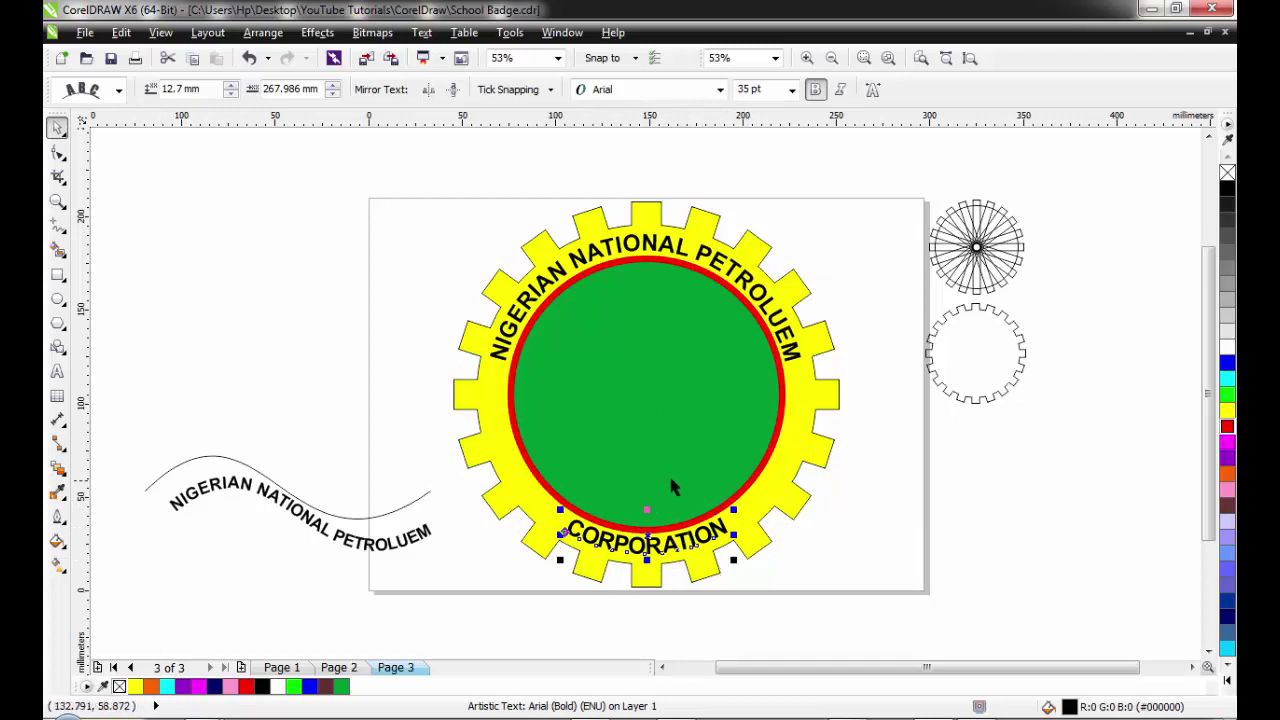
left_click(262, 33)
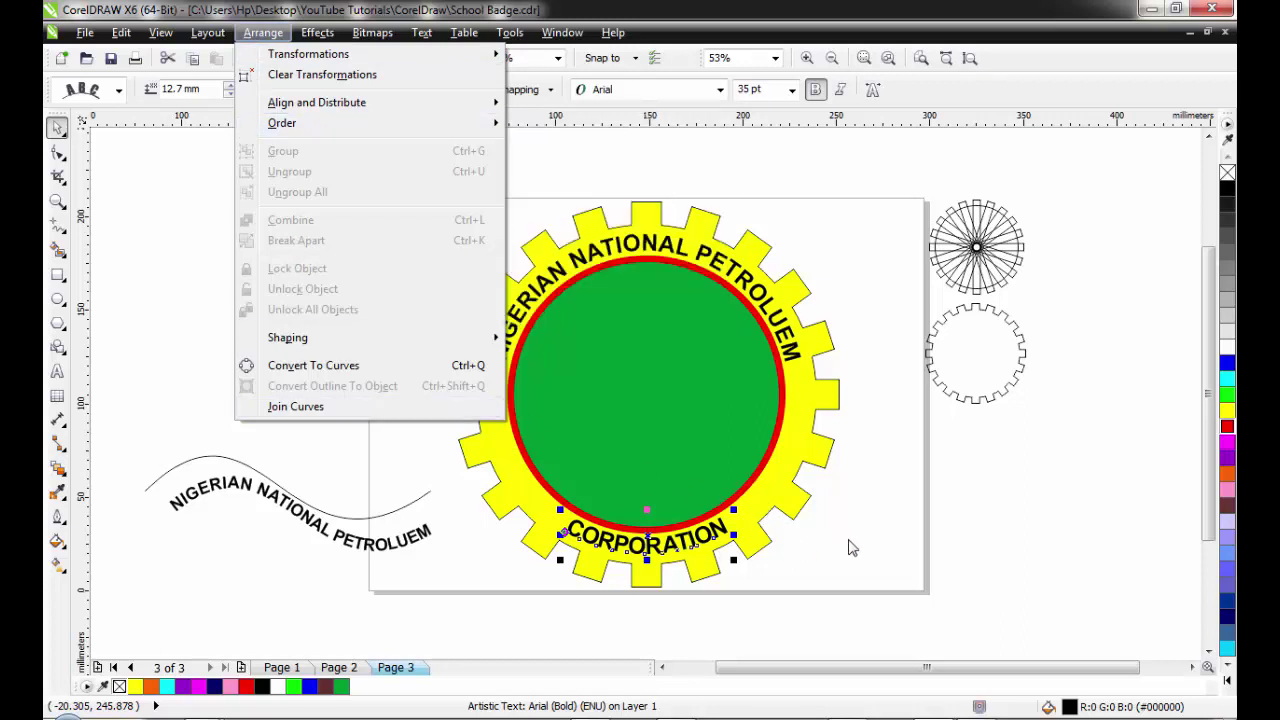
left_click(888, 490)
left_click(887, 489)
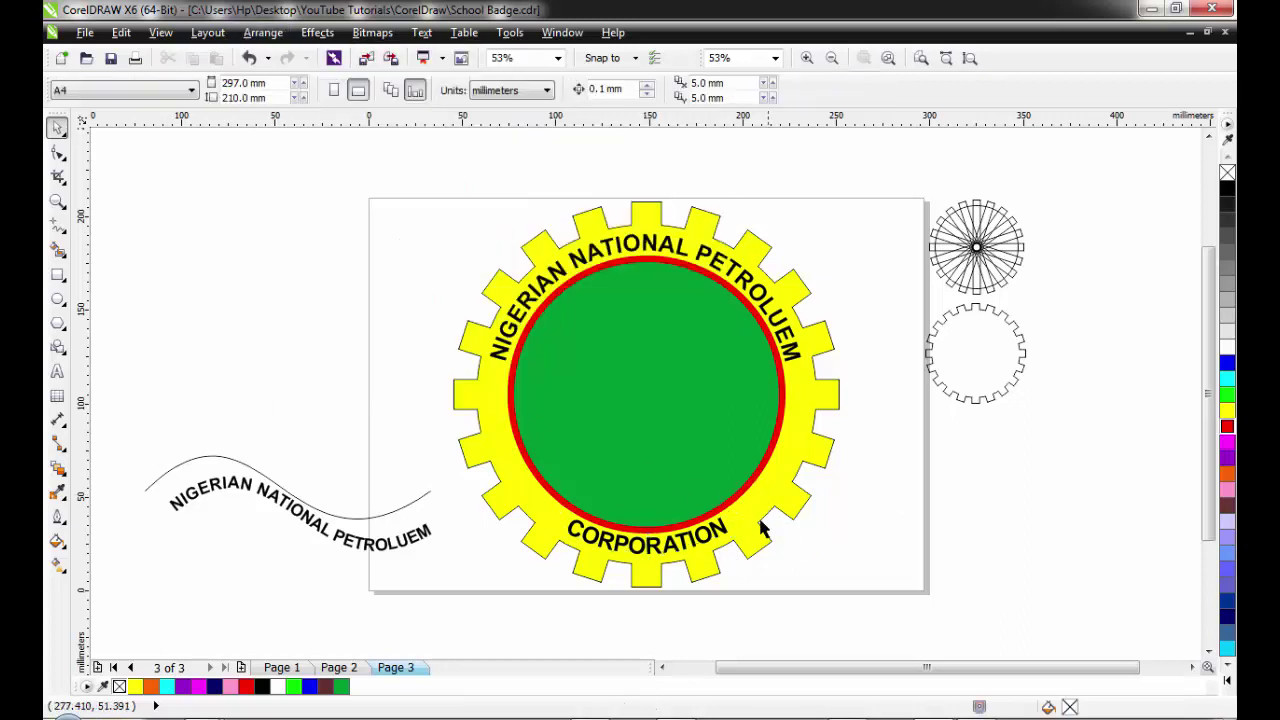
- Break CORPORATION apart from its circle path and check the text and circle separately
left_click(712, 537)
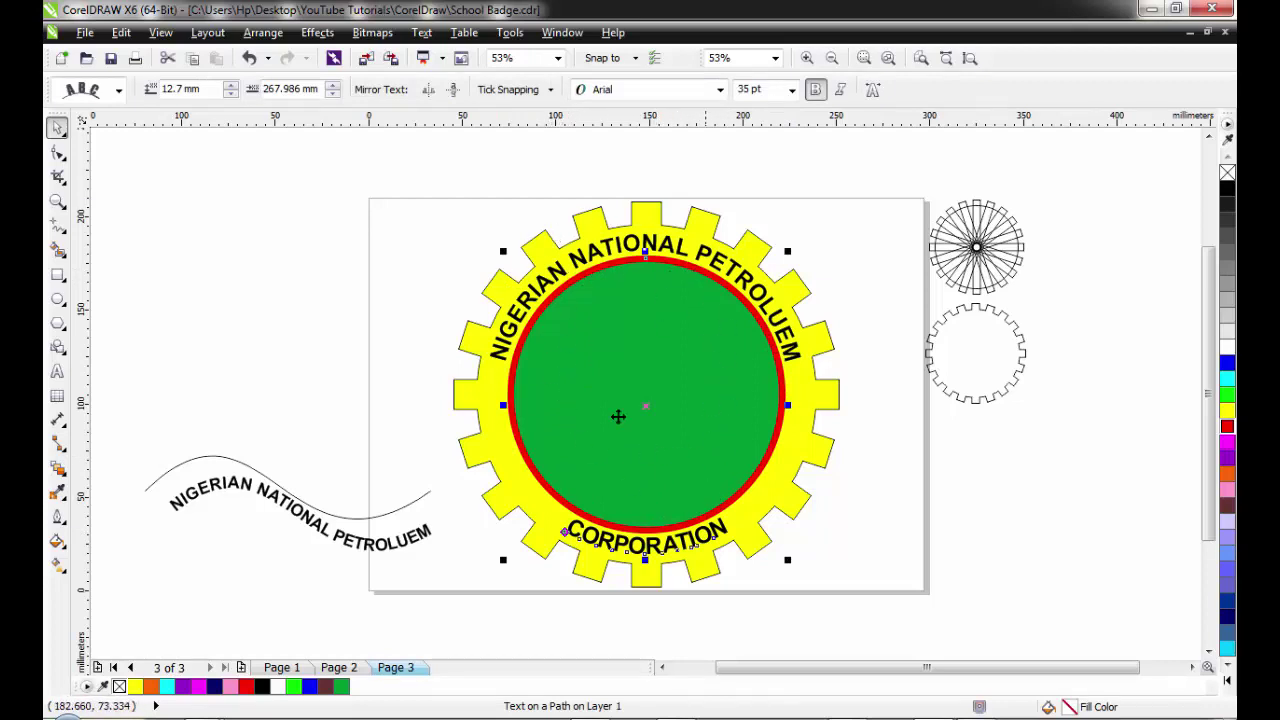
left_click(278, 36)
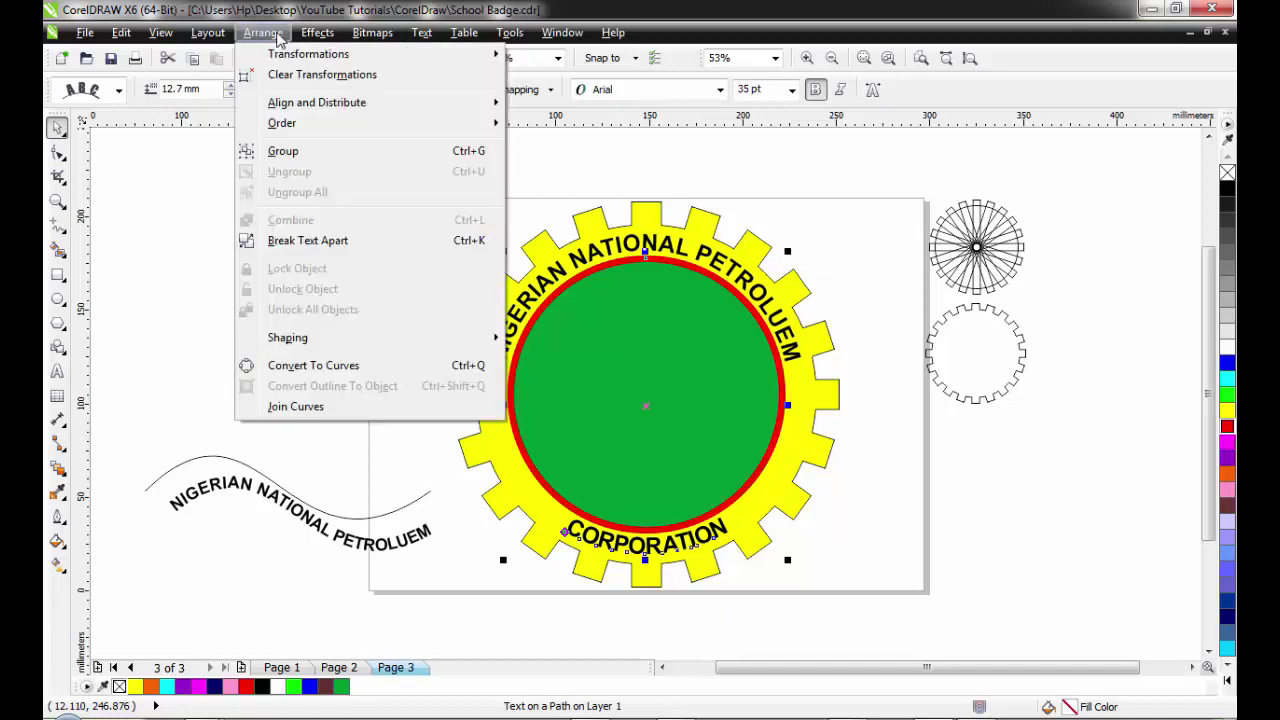
left_click(330, 243)
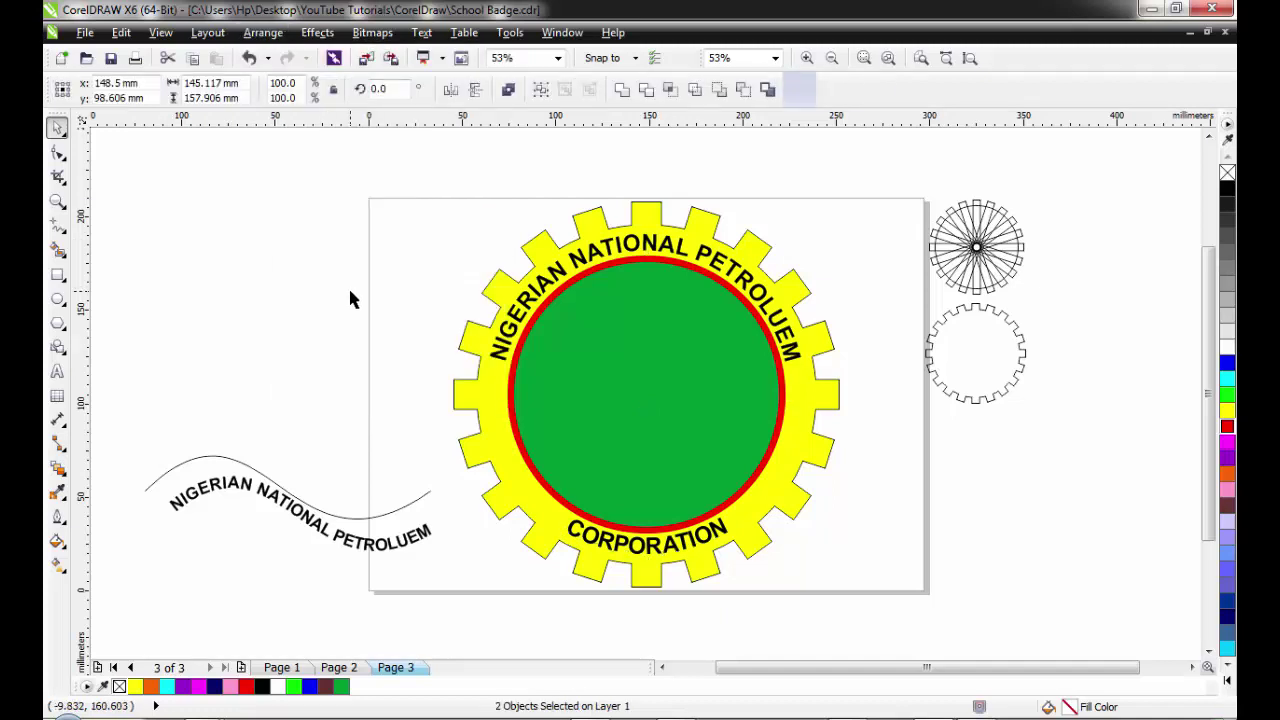
left_click(348, 286)
left_click(612, 545)
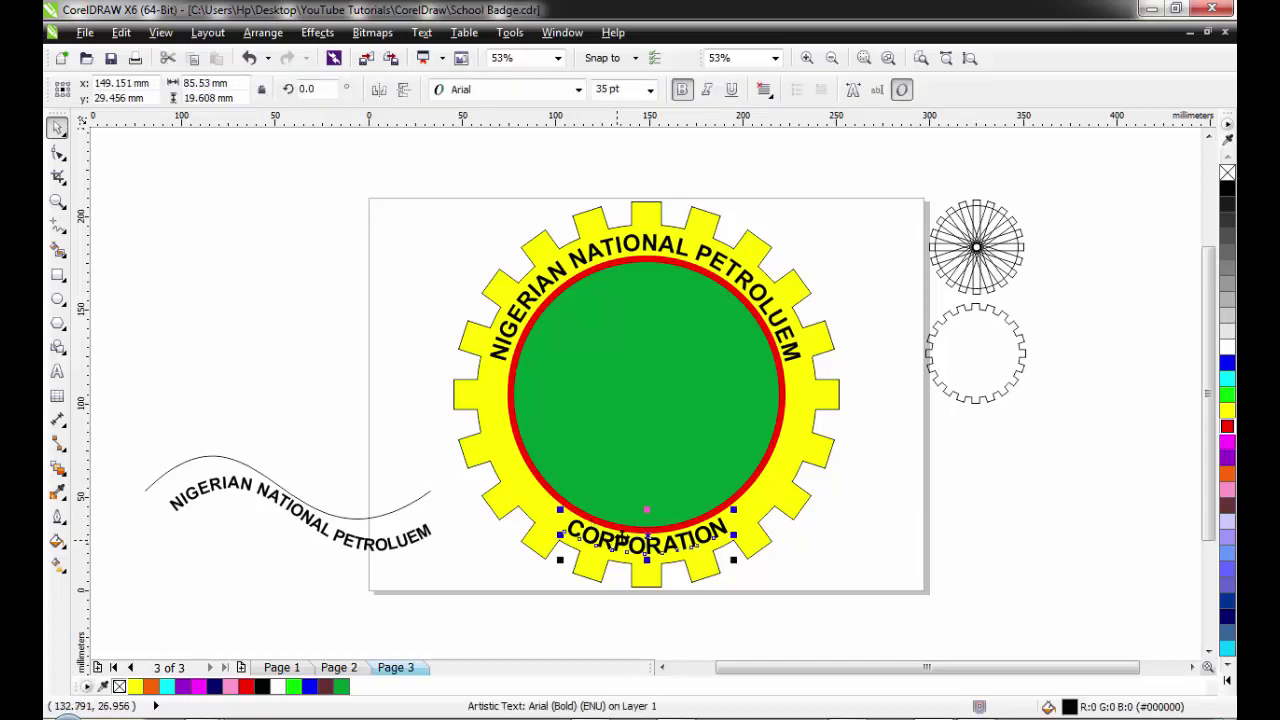
left_click(643, 390)
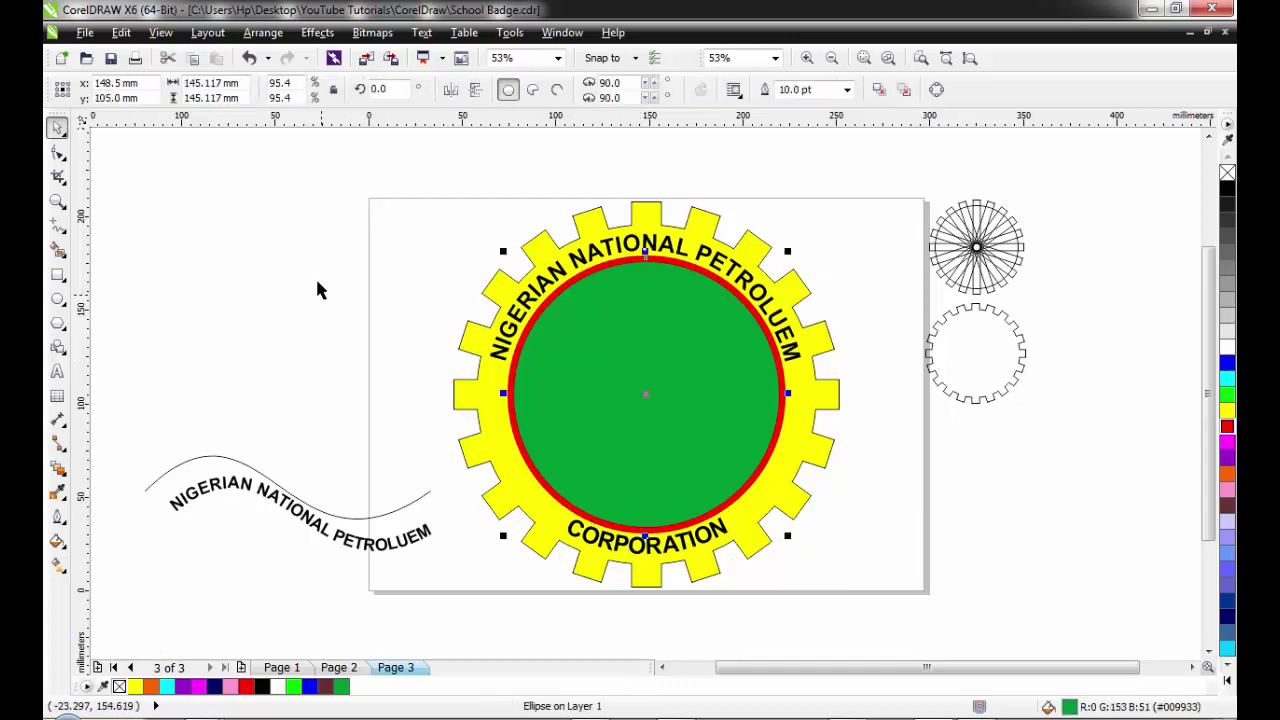
- Move the wavy NIGERIAN NATIONAL PETROLUEM text and its curve to the right of the badge
left_click(272, 405)
left_click_drag(127, 401, 472, 568)
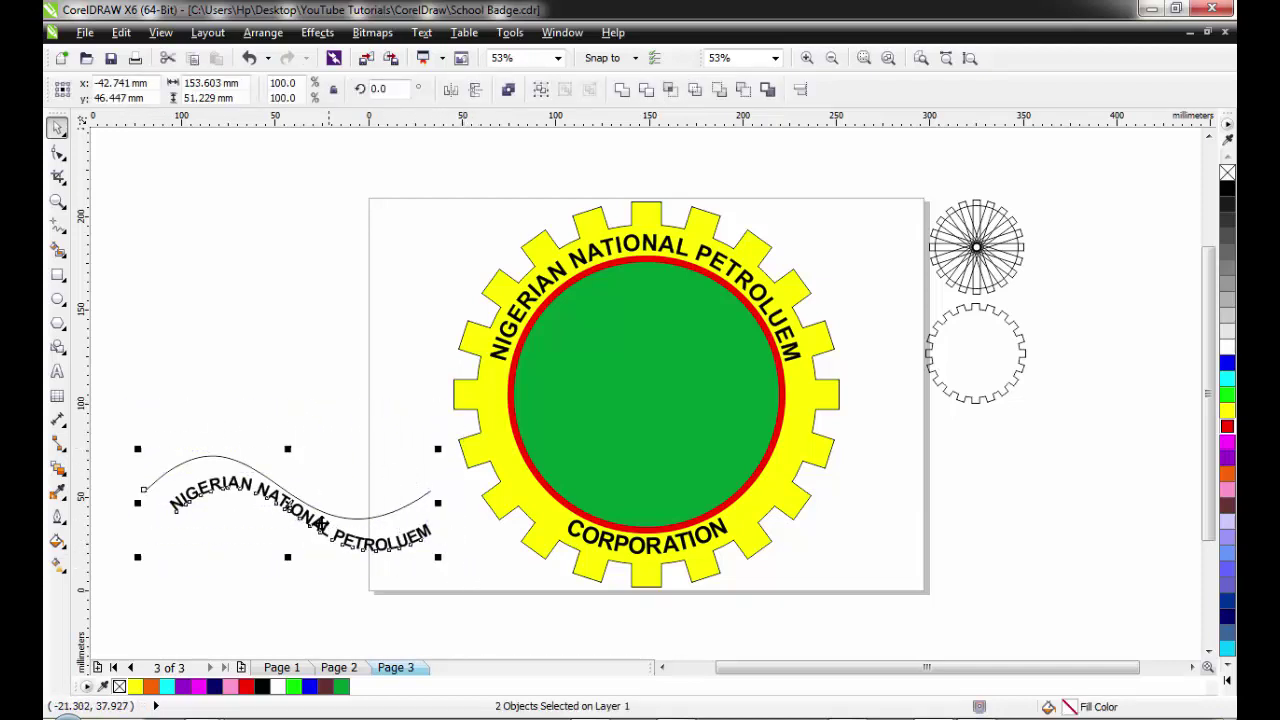
left_click_drag(302, 510, 1050, 466)
- Slide the text a little along its wavy path, then deselect it
left_click(1100, 495)
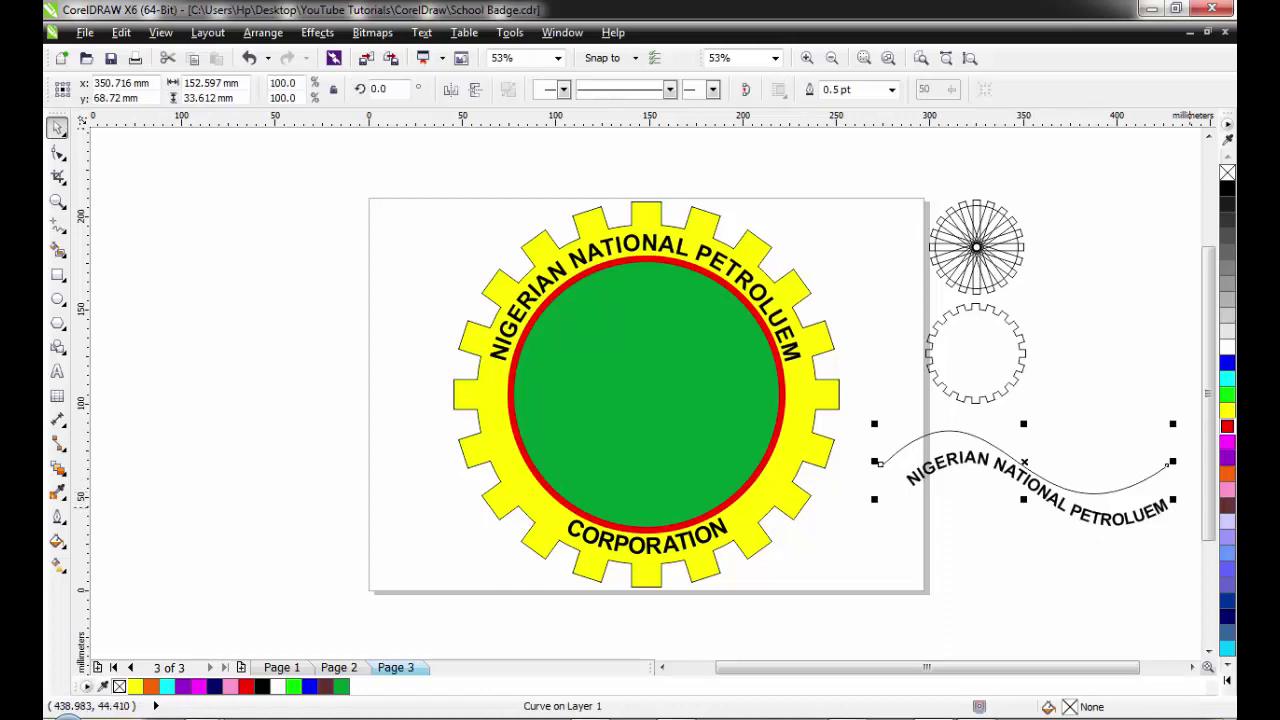
left_click(1112, 520)
left_click_drag(1110, 522, 1082, 512)
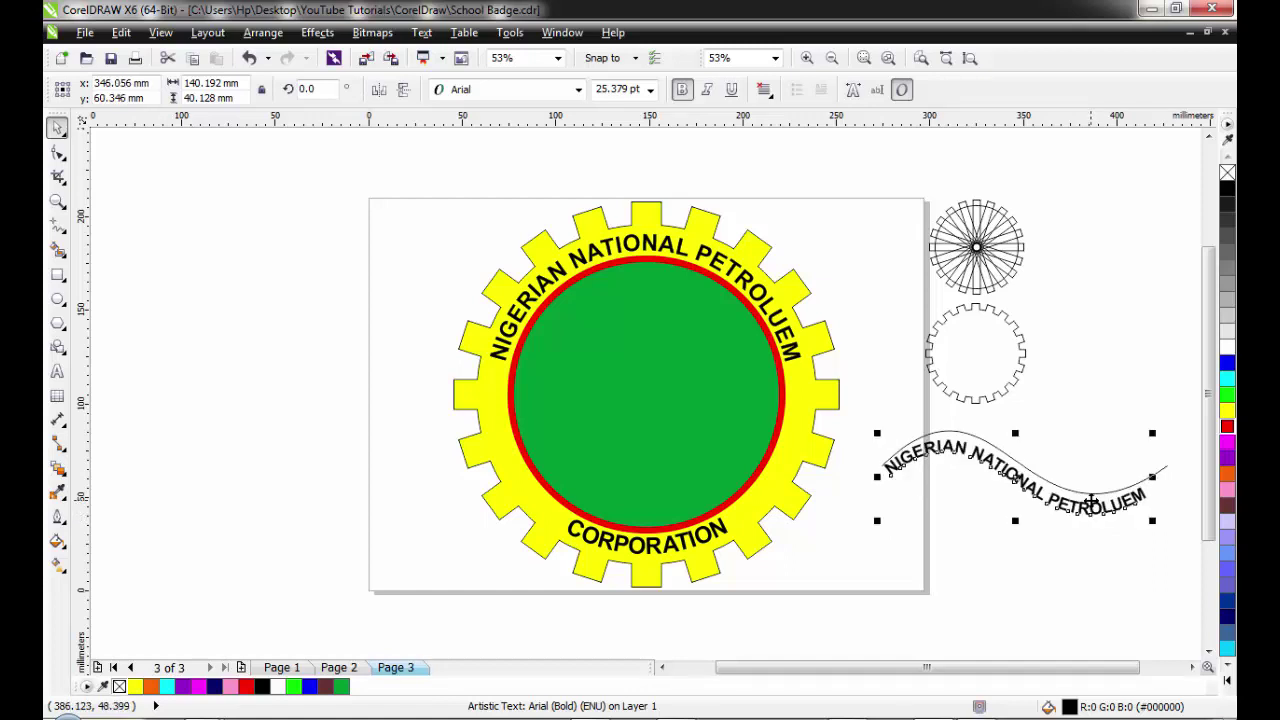
left_click_drag(1092, 503, 1094, 503)
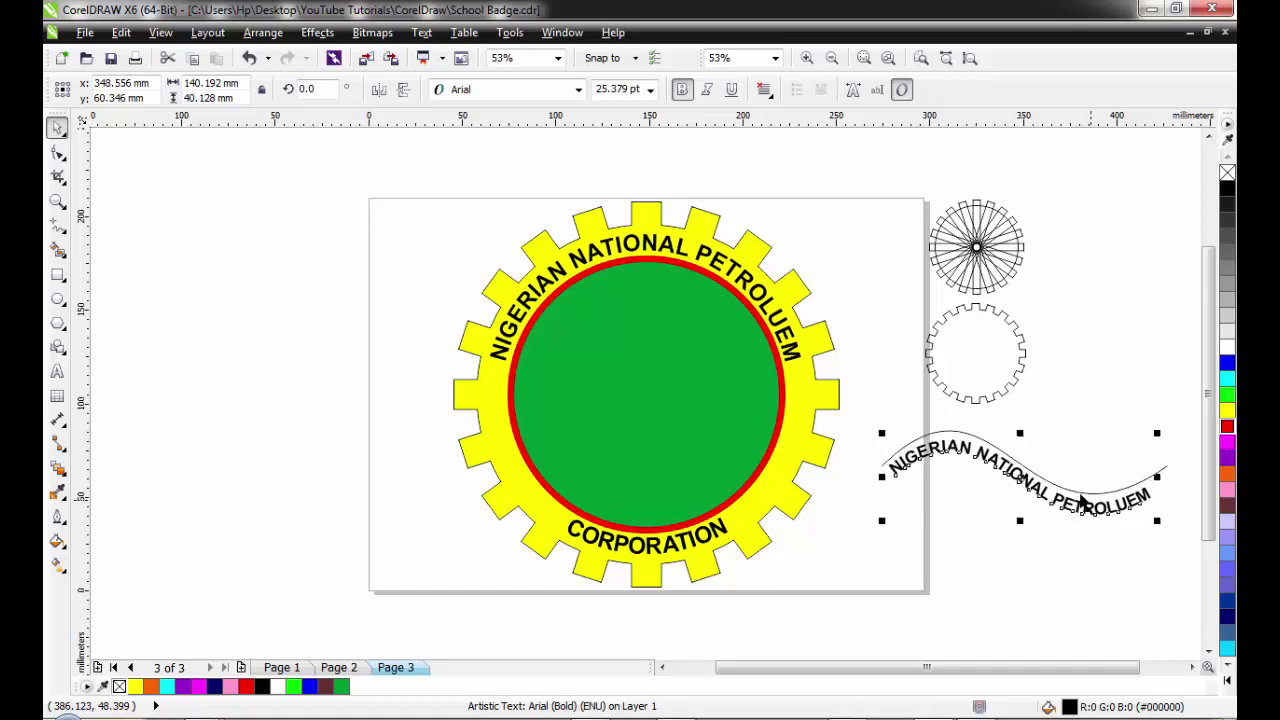
left_click(340, 246)
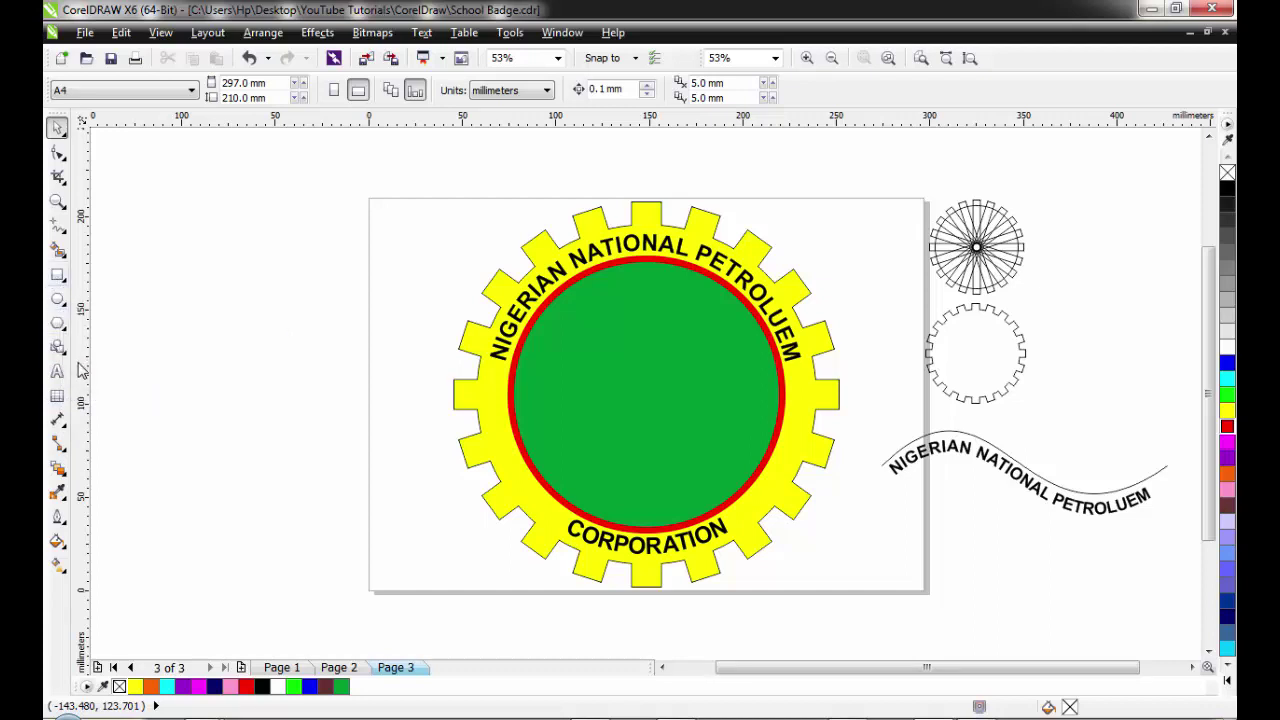
- Draw the tower's two legs as a tall narrow triangle with the Freehand tool
left_click(57, 228)
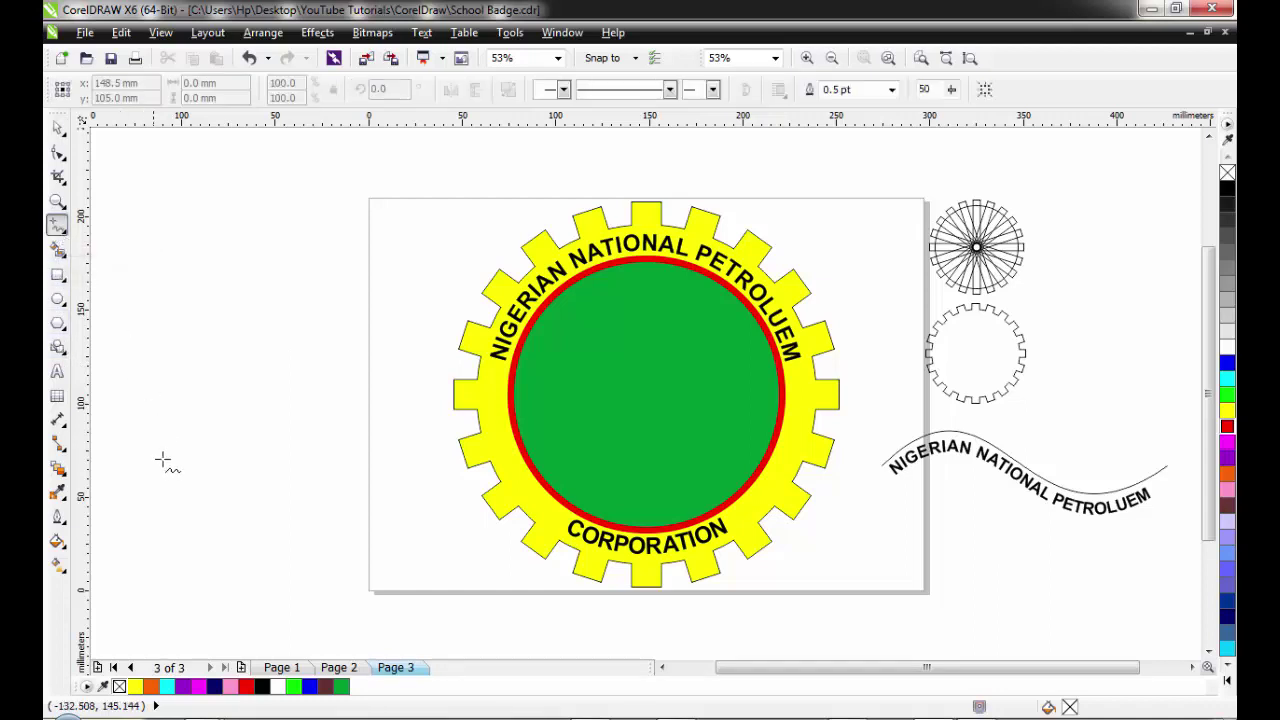
left_click(170, 547)
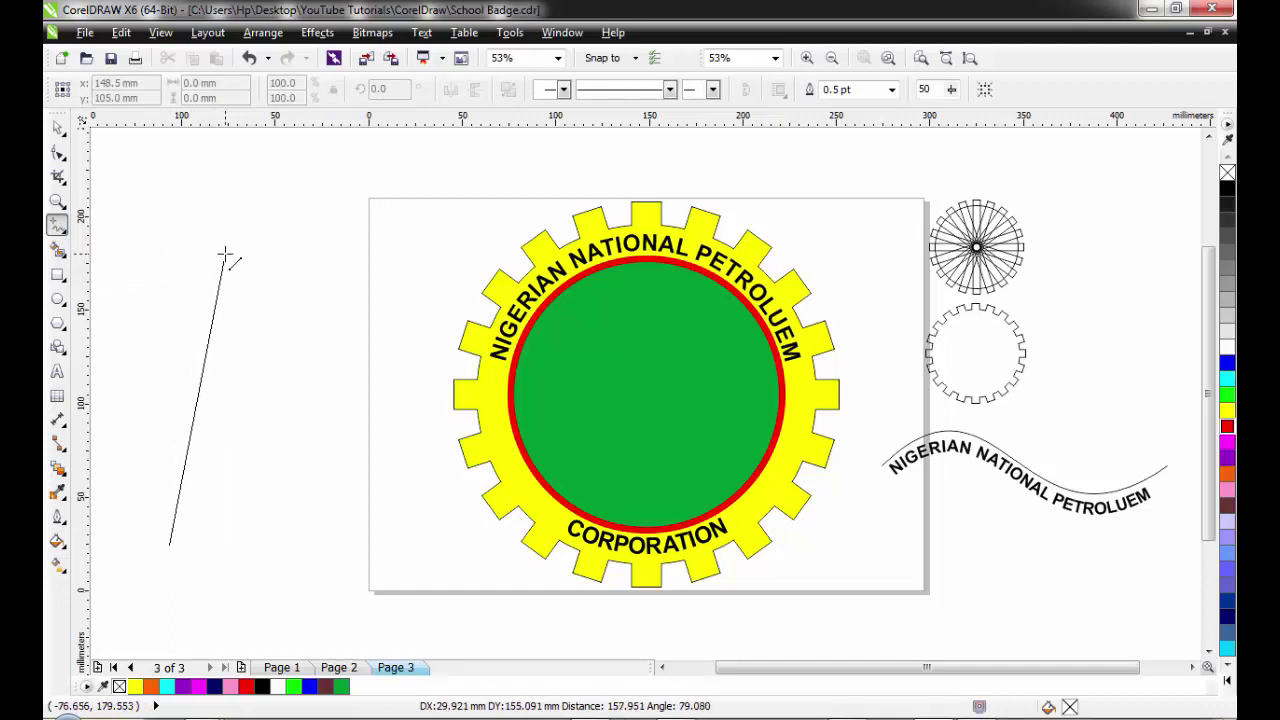
left_click(225, 257)
left_click(226, 255)
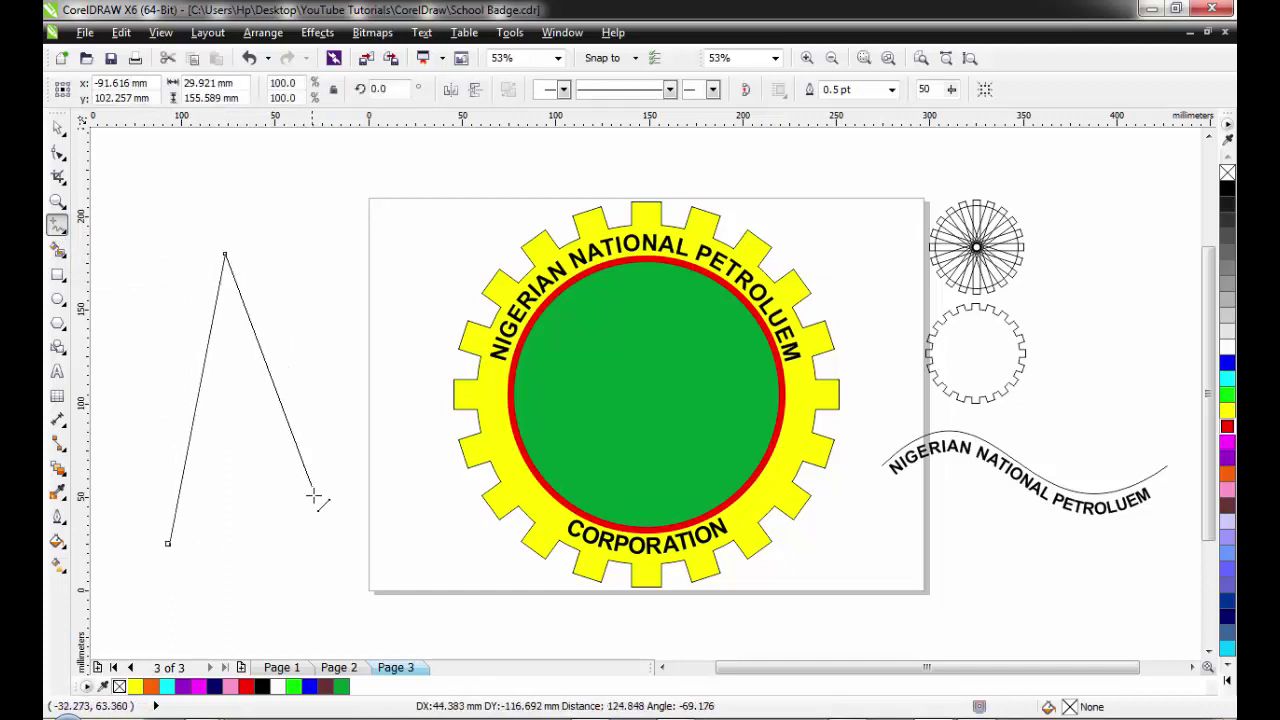
left_click(308, 549)
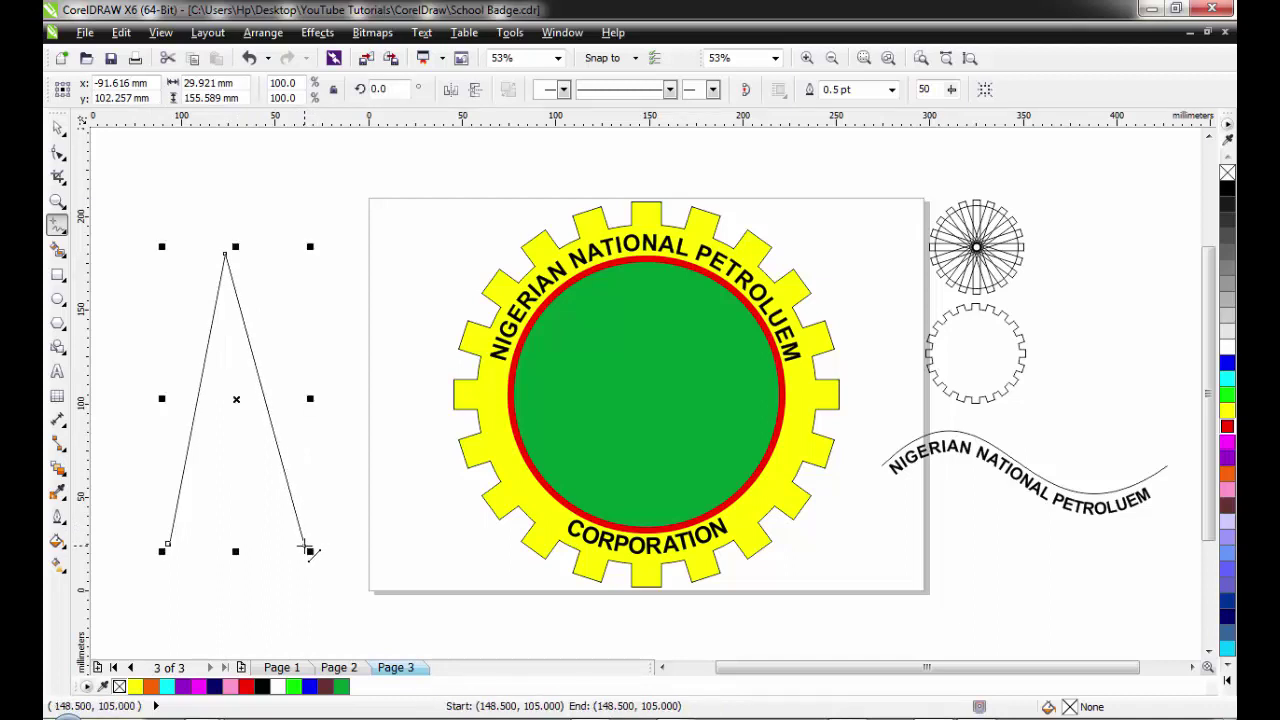
- Add zigzag cross-bracing between the legs, from the bottom-right corner up to the apex
left_click(308, 549)
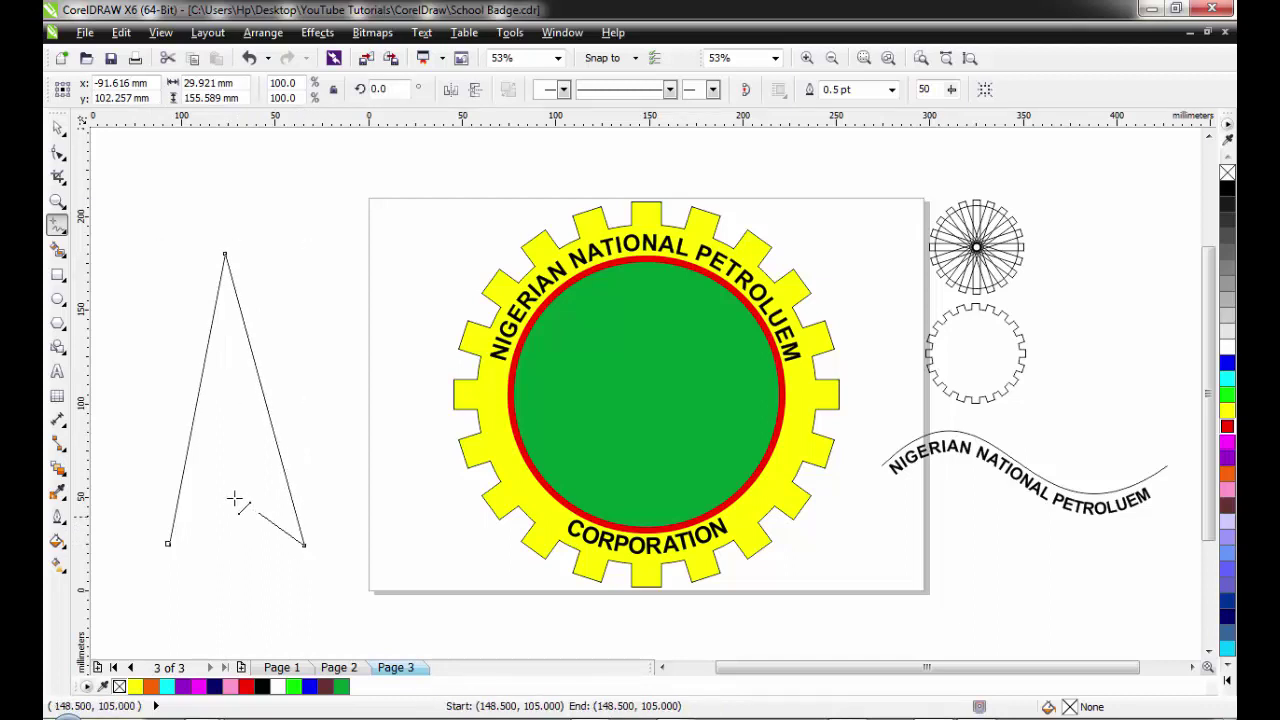
left_click(177, 505)
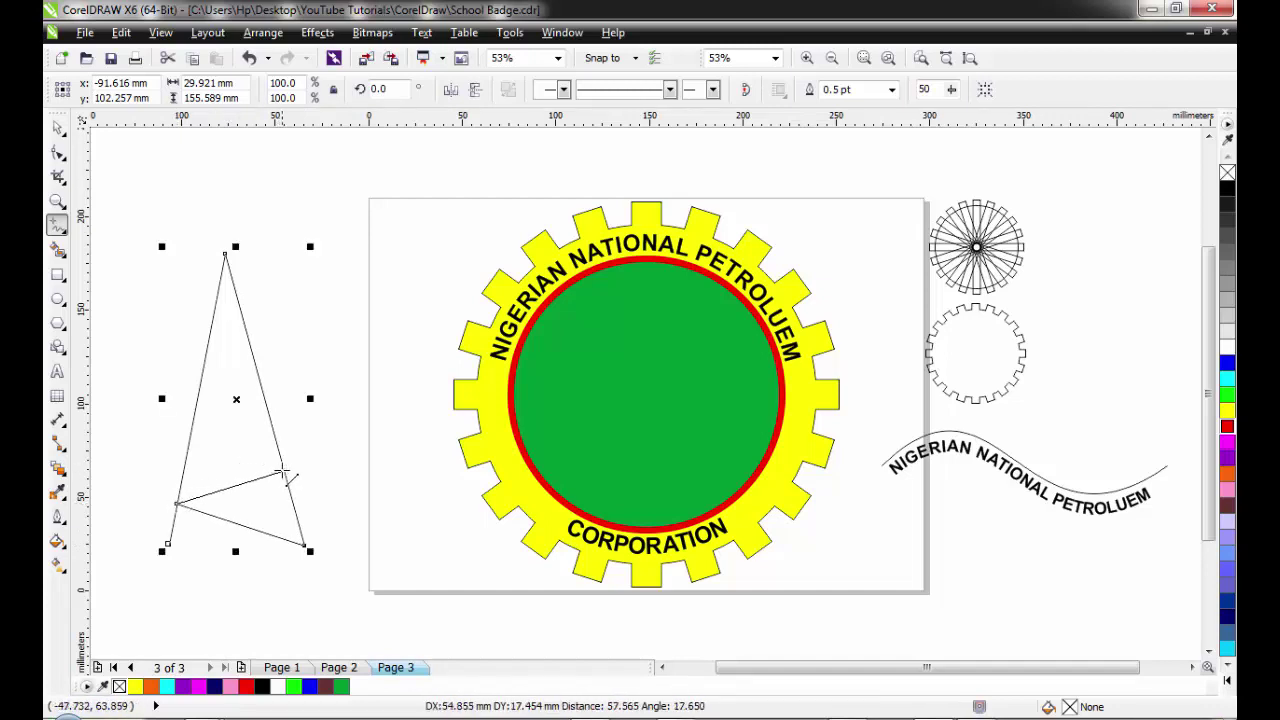
left_click(284, 471)
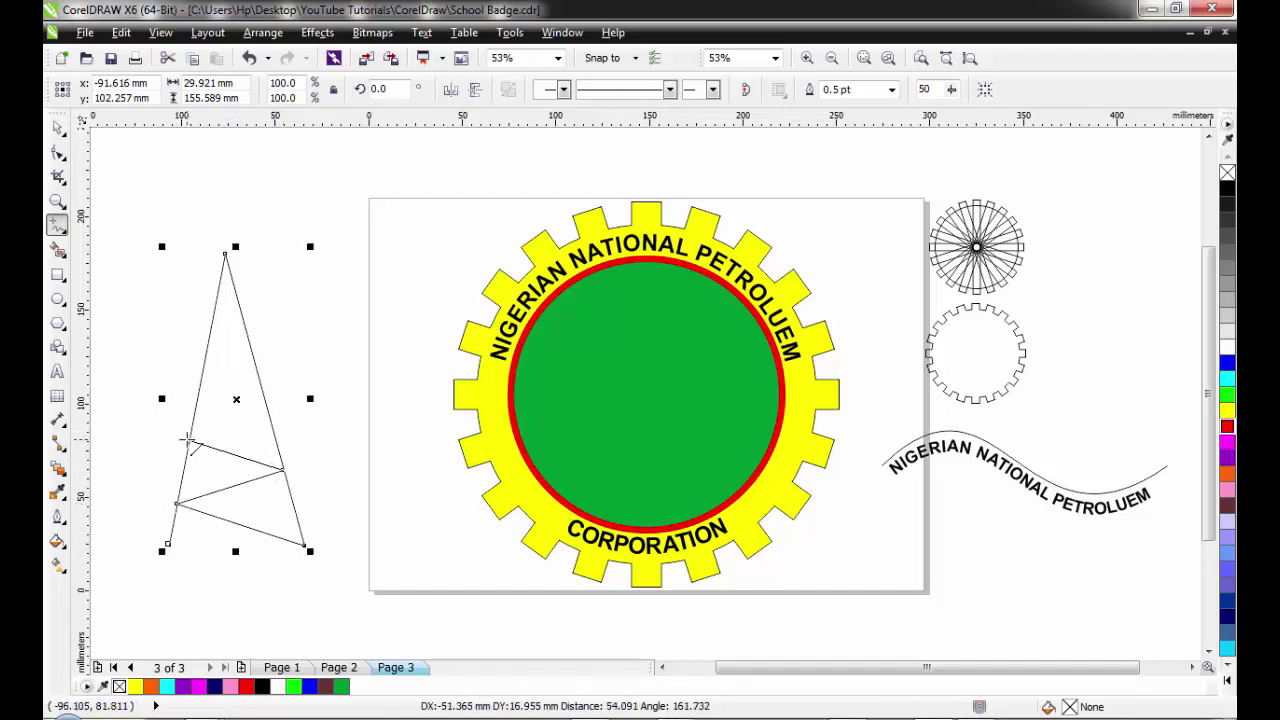
left_click(187, 438)
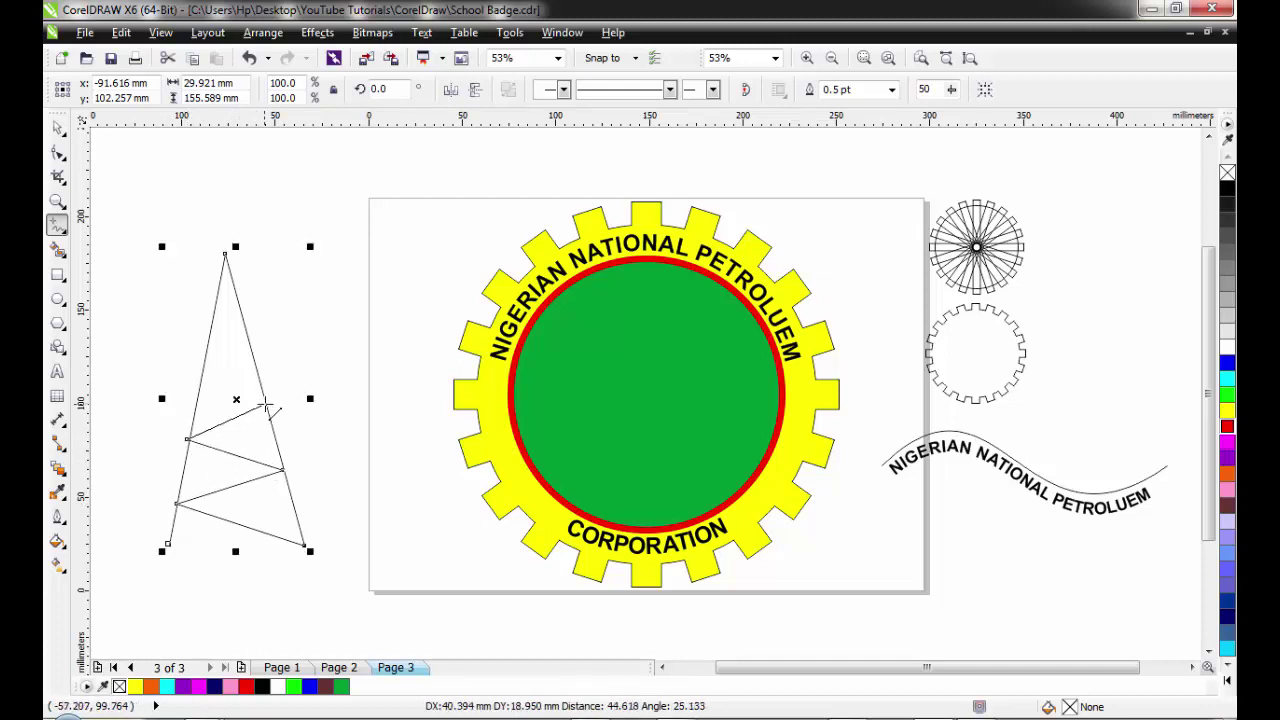
left_click(266, 404)
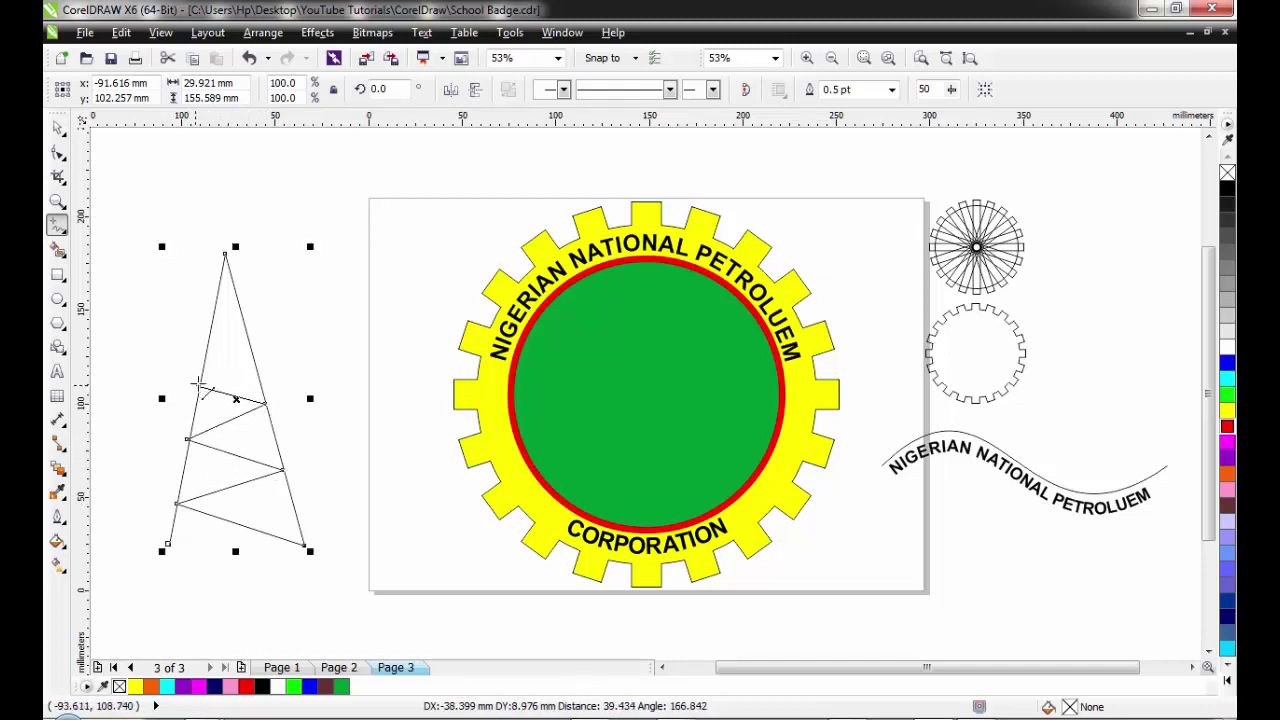
left_click(199, 381)
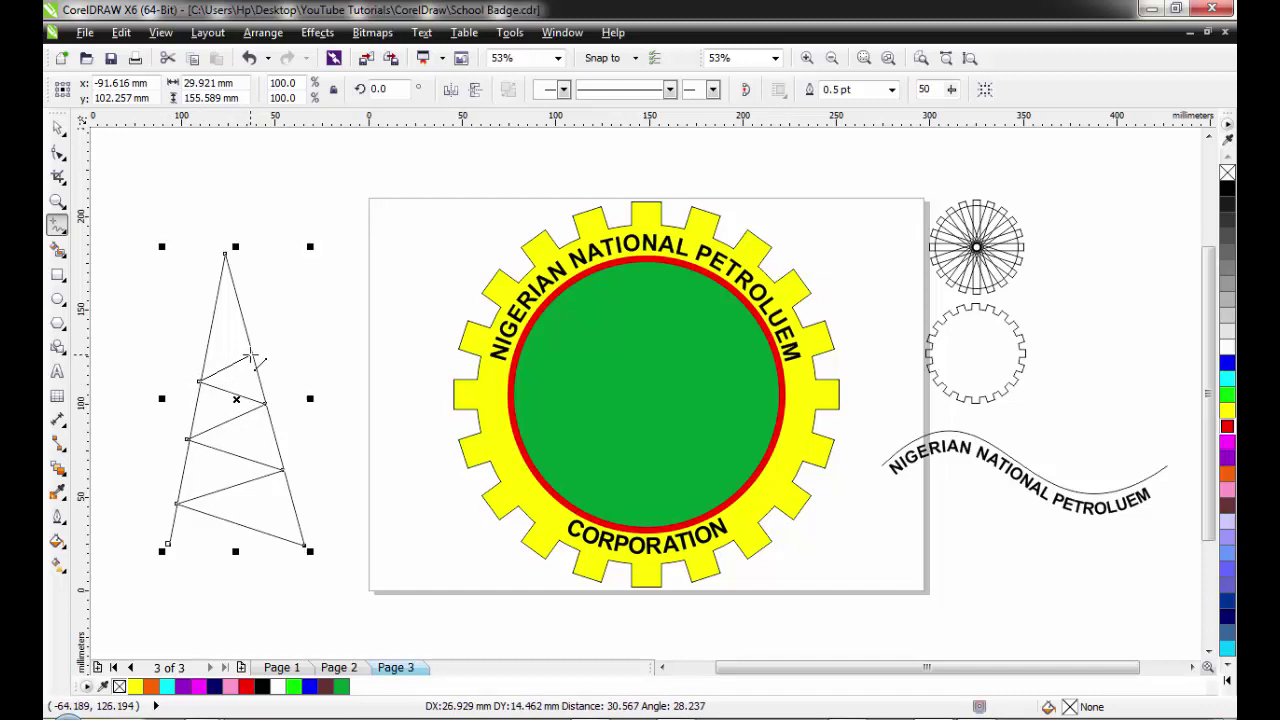
left_click(251, 354)
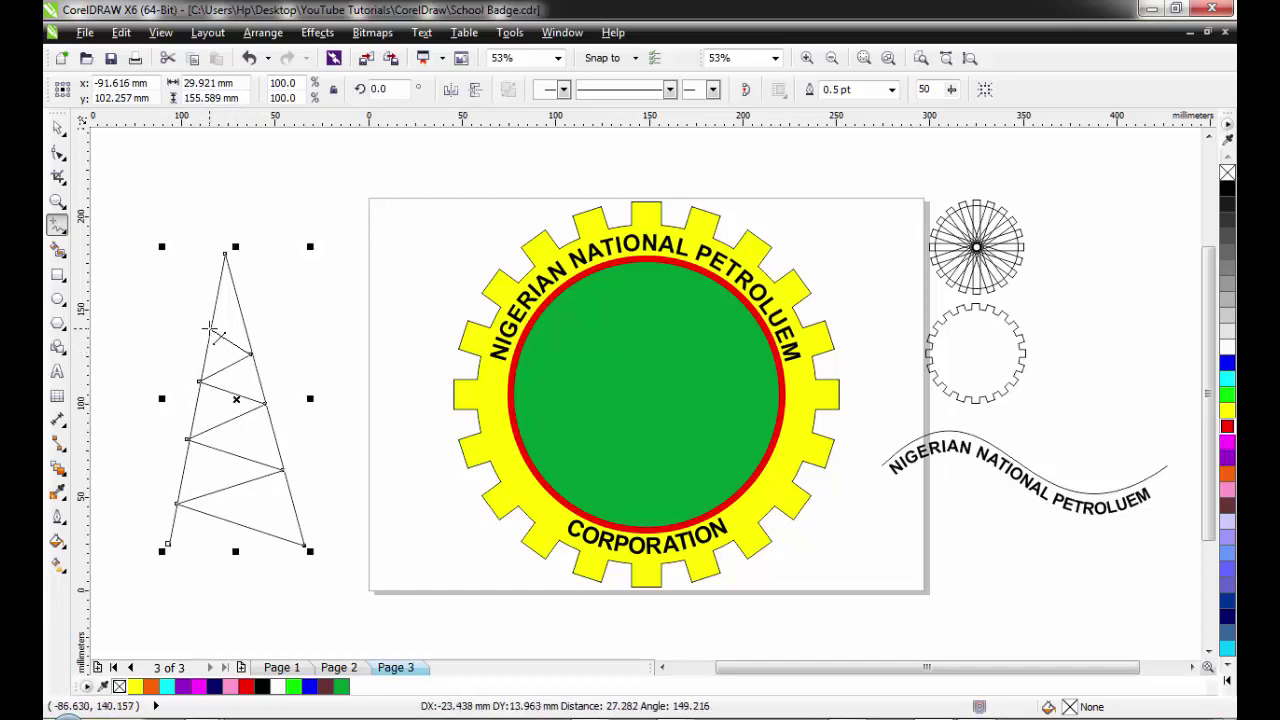
left_click(208, 327)
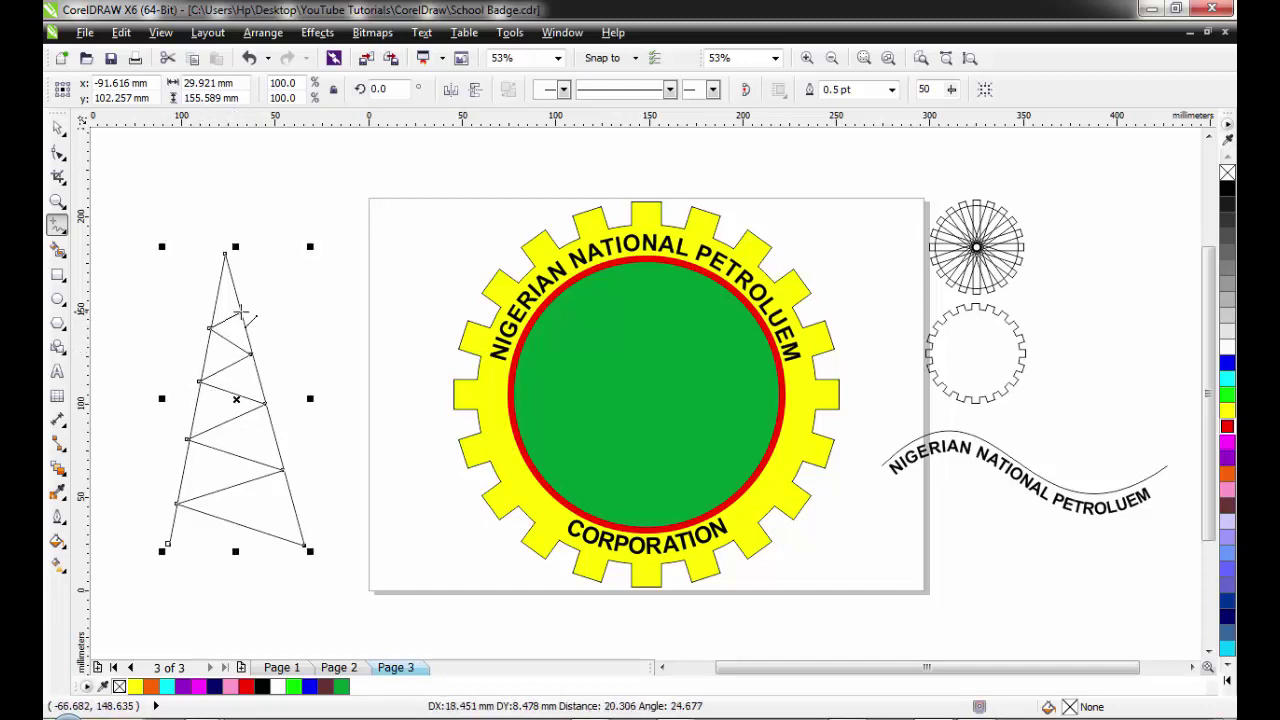
left_click(241, 313)
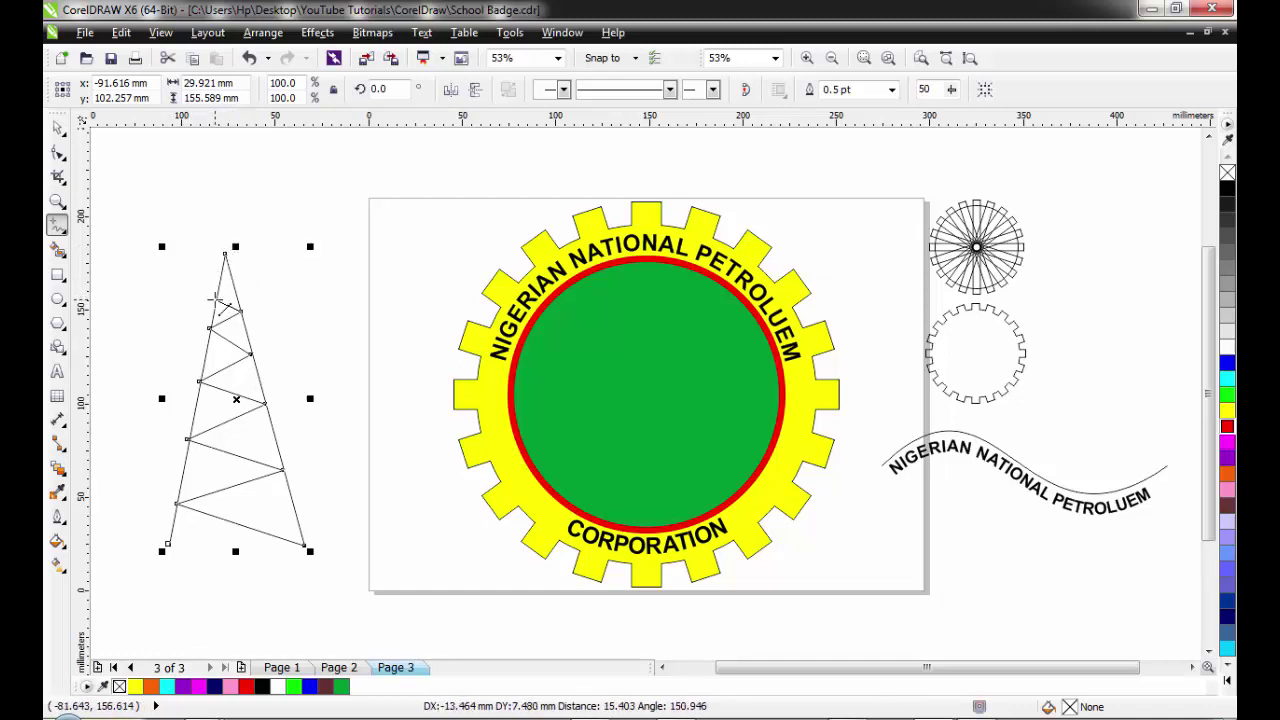
left_click(215, 301)
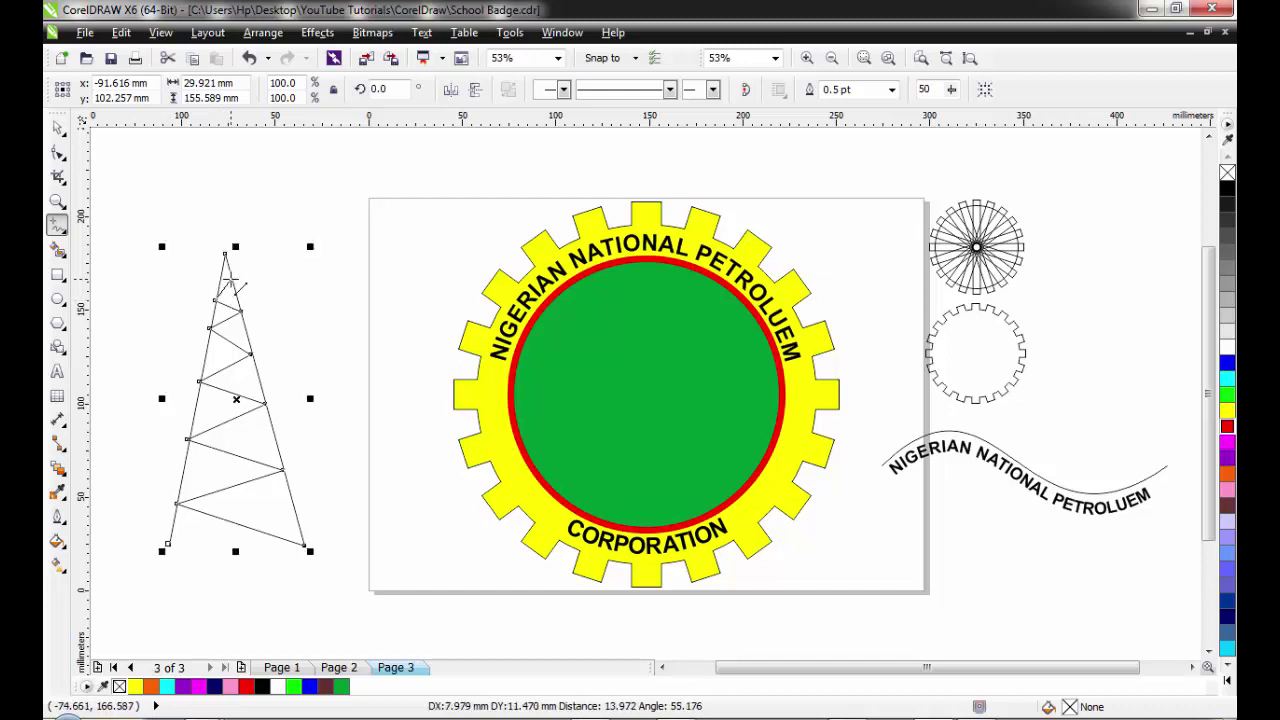
left_click(231, 281)
- Add a second set of crossing braces down the tower and close the base
left_click(234, 295)
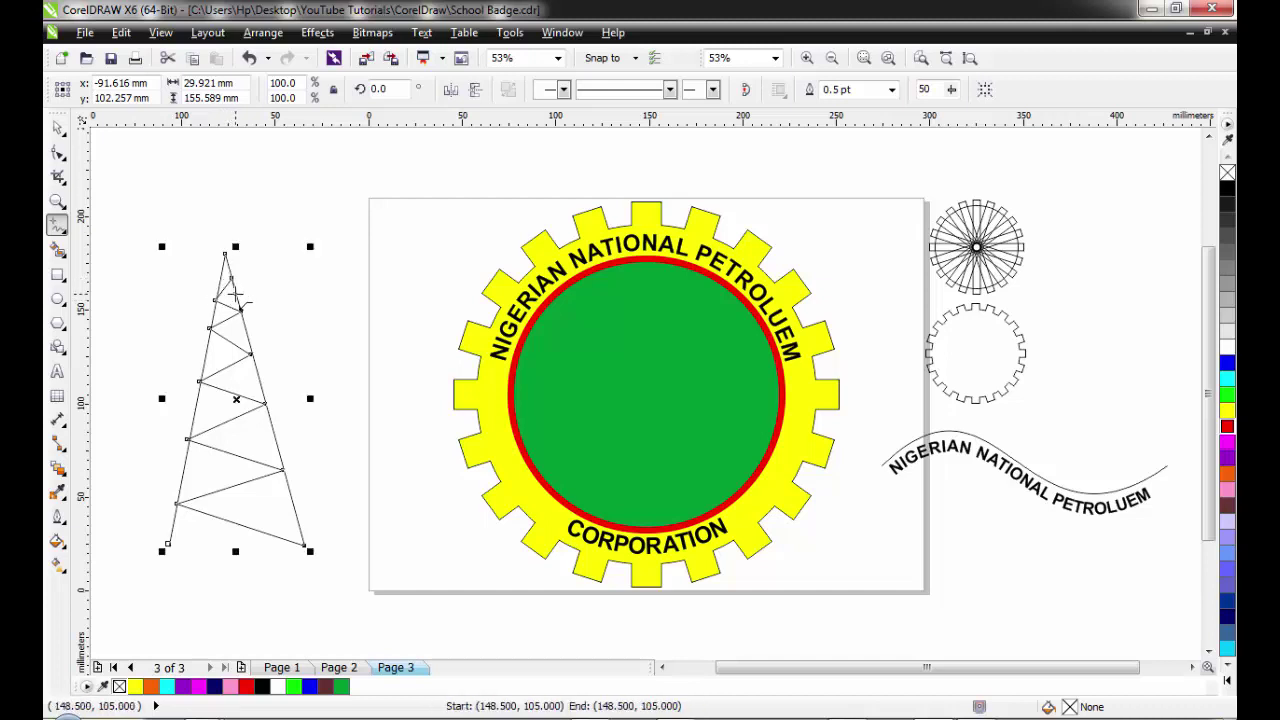
left_click(213, 315)
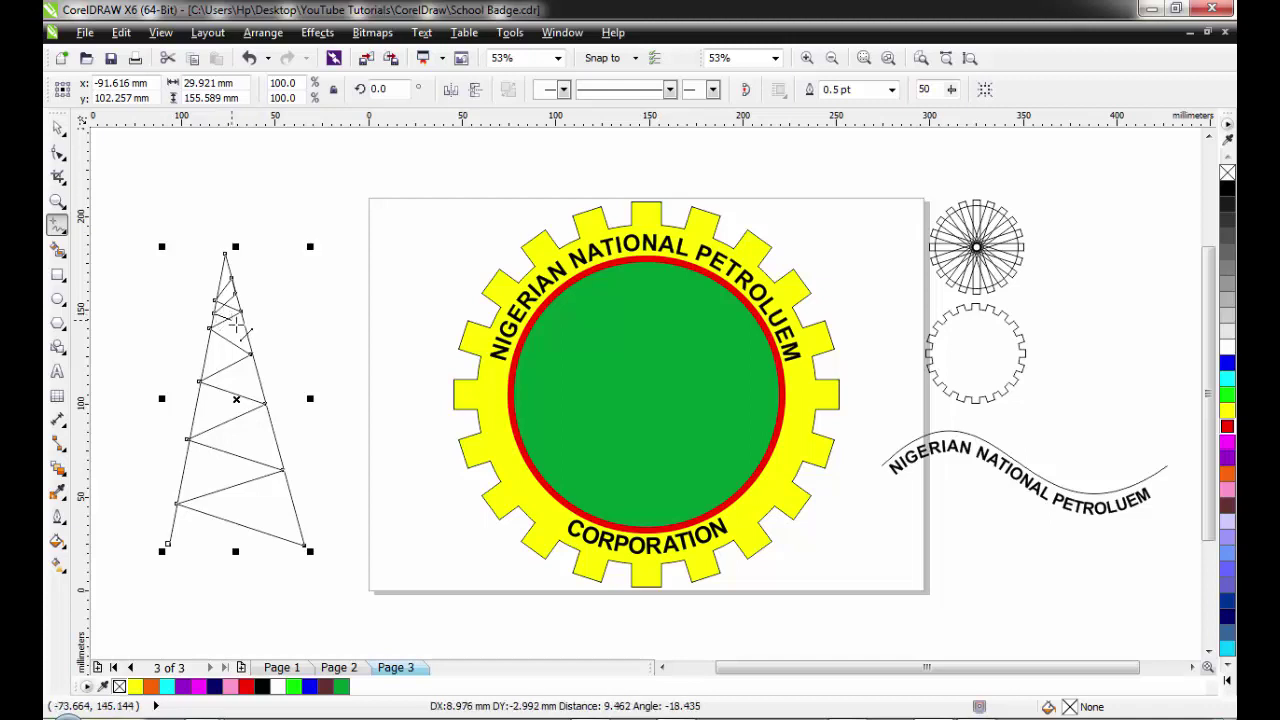
left_click(249, 338)
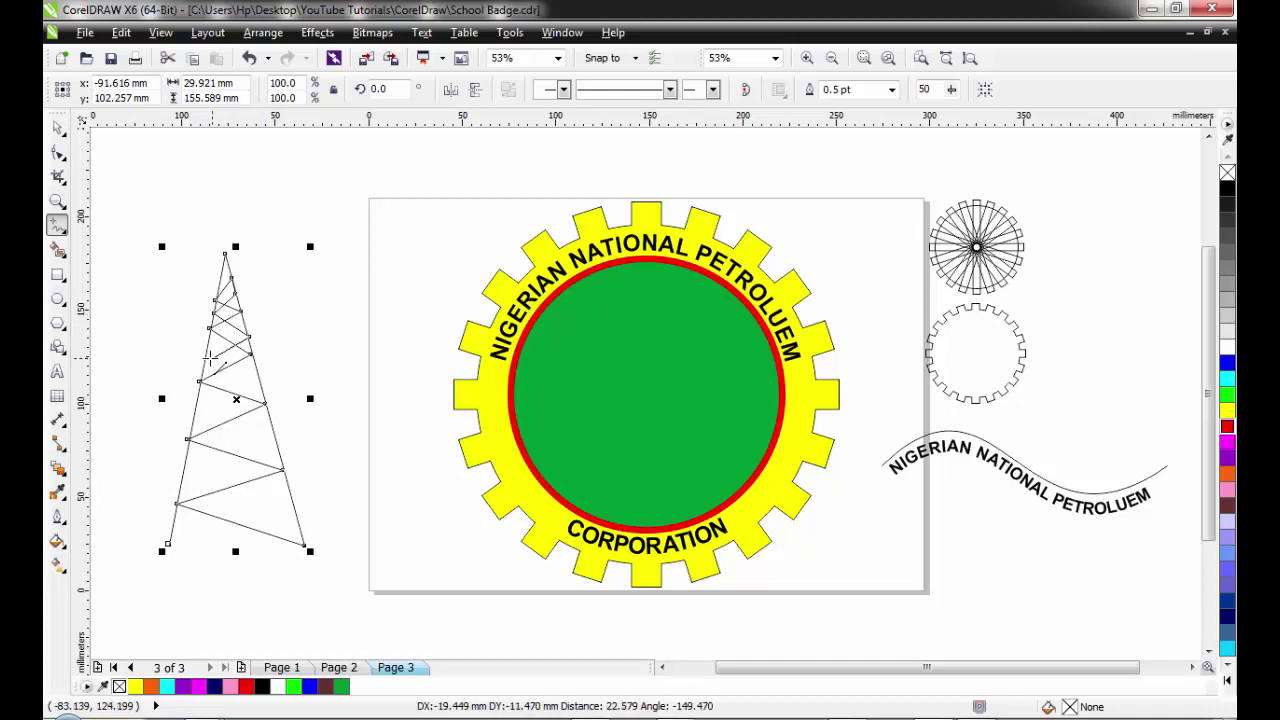
left_click(206, 359)
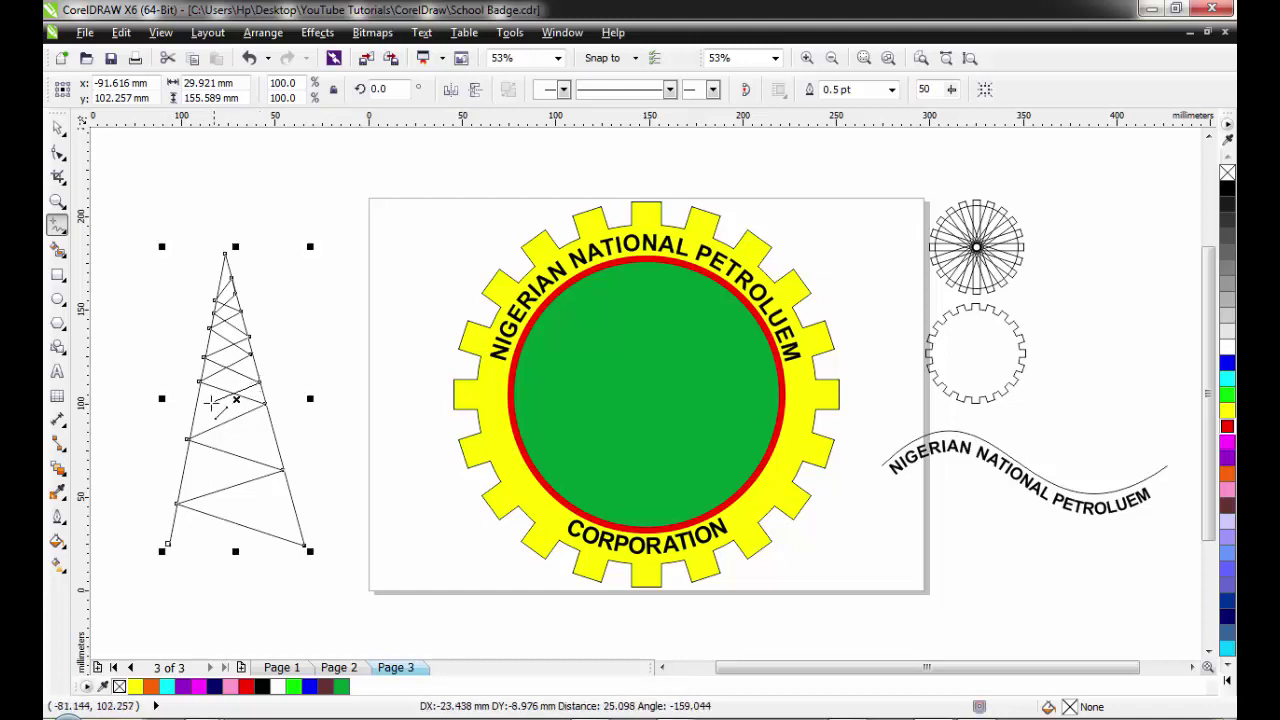
left_click(263, 391)
double_click(197, 411)
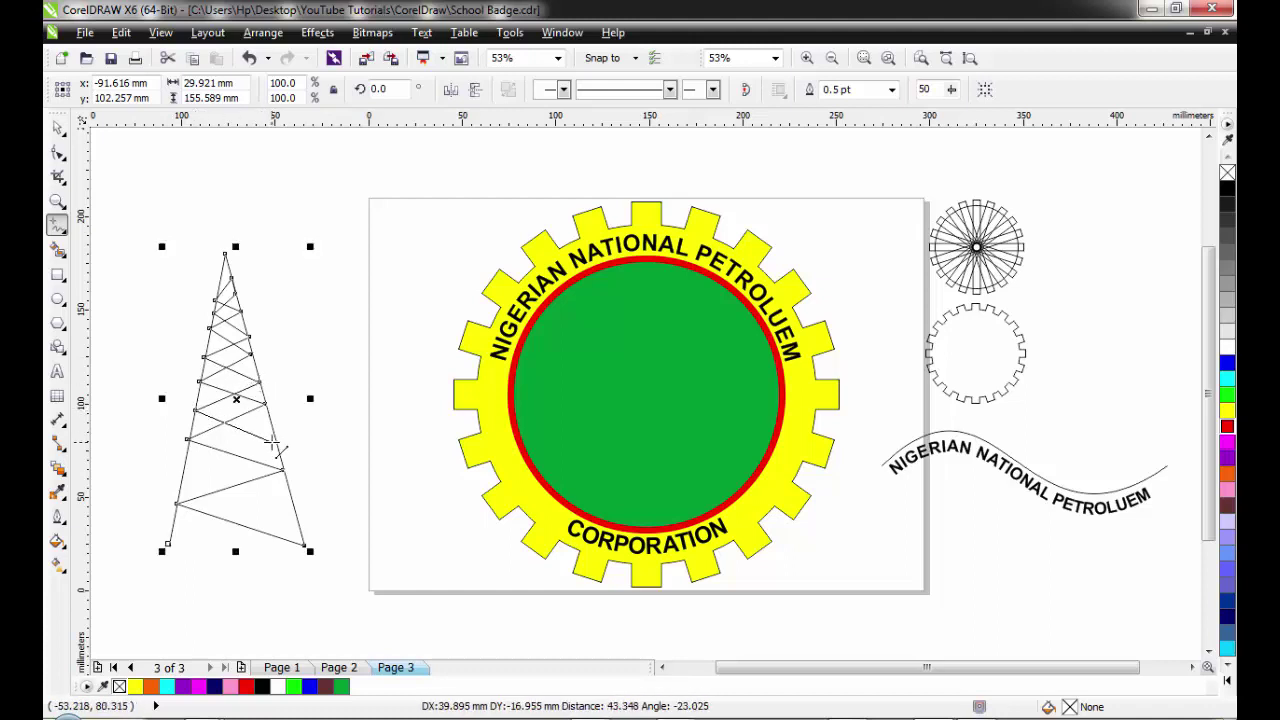
left_click(277, 438)
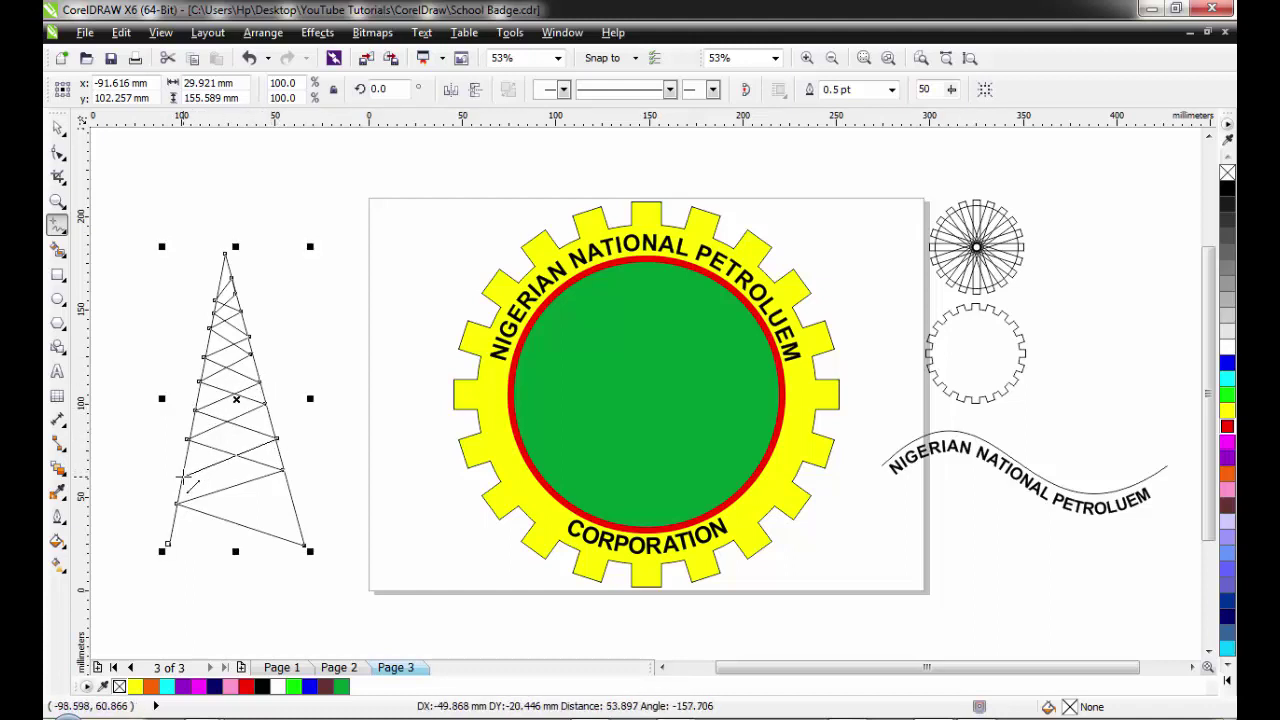
left_click(184, 470)
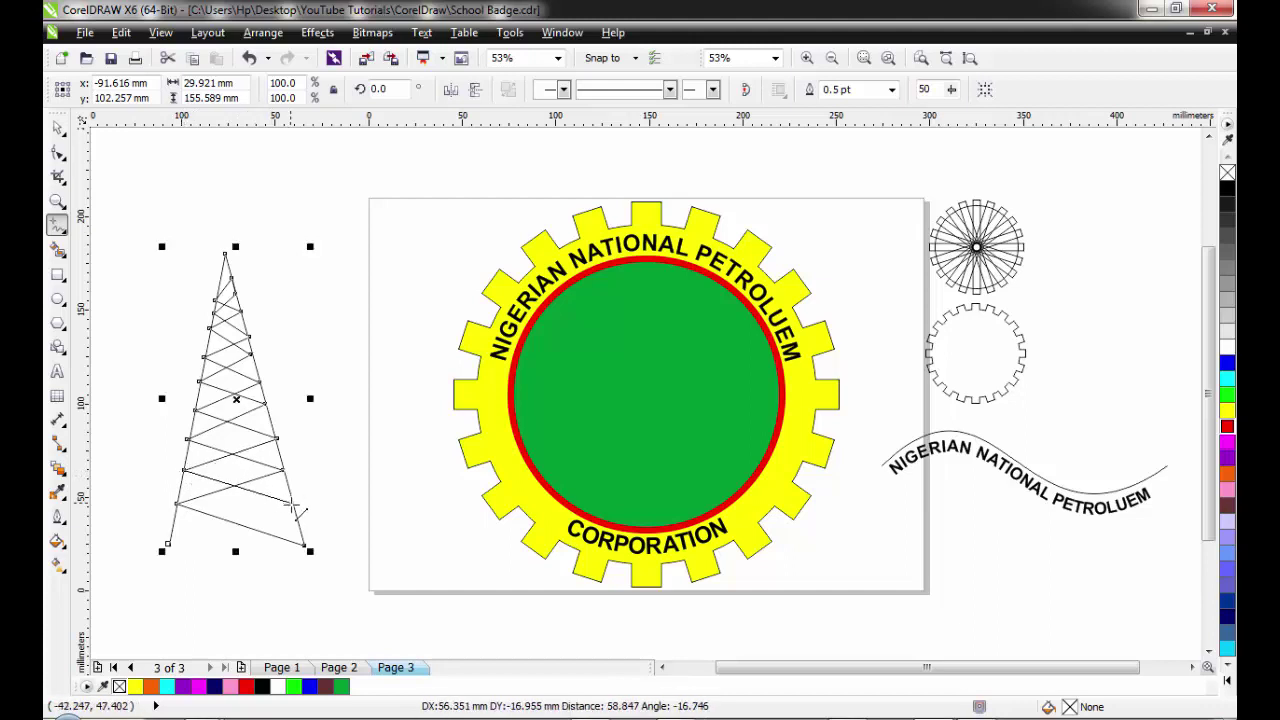
double_click(298, 508)
left_click(298, 508)
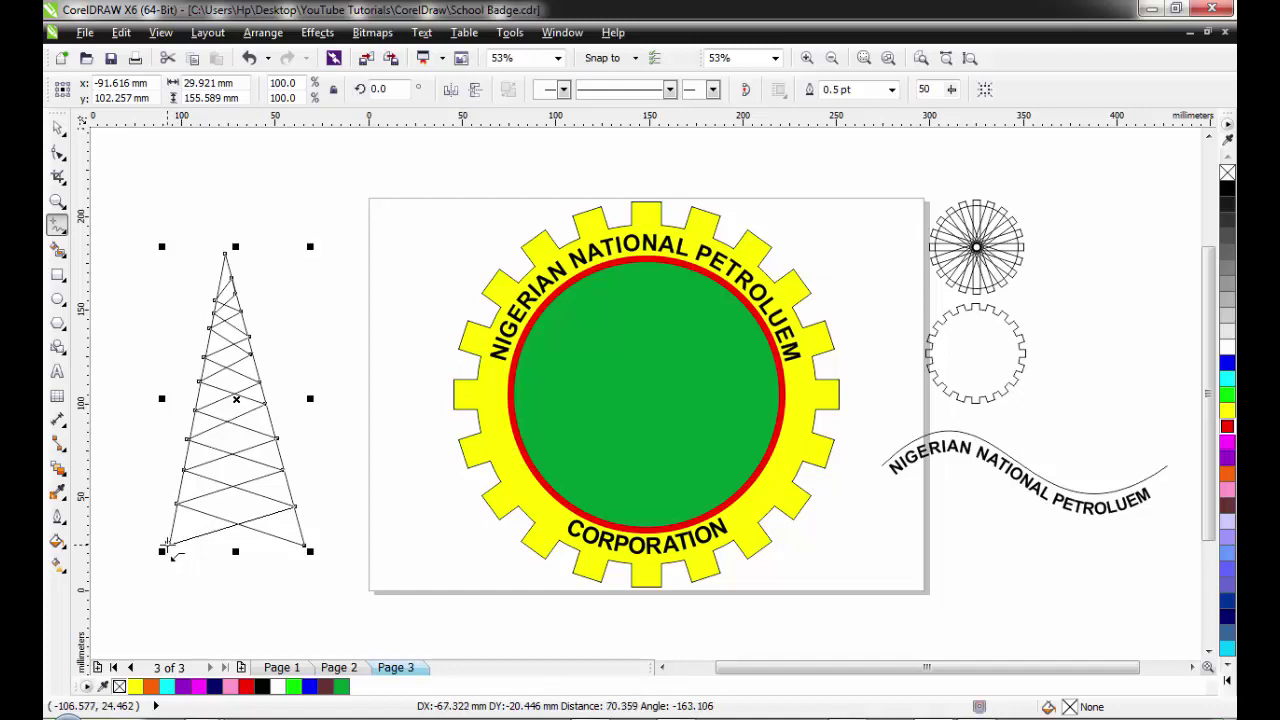
double_click(166, 546)
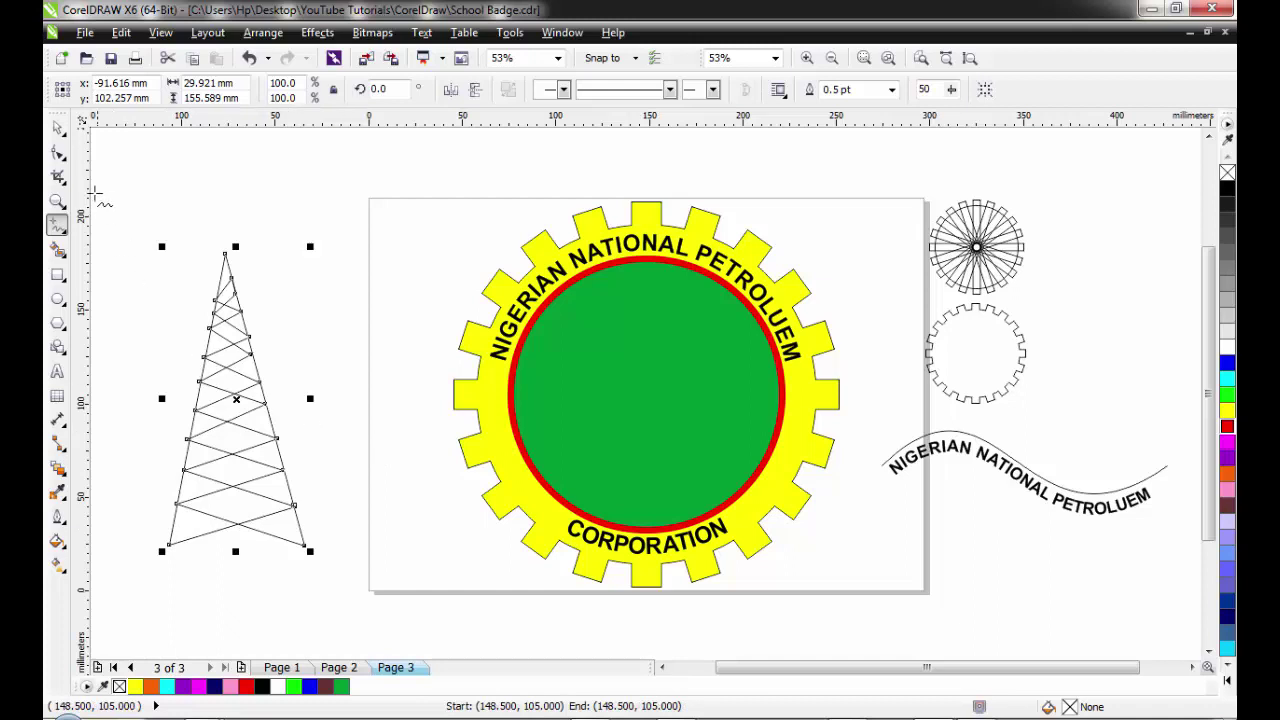
- Draw a small rectangle cap at the tower's top, fill it black, and shorten it slightly
left_click(57, 276)
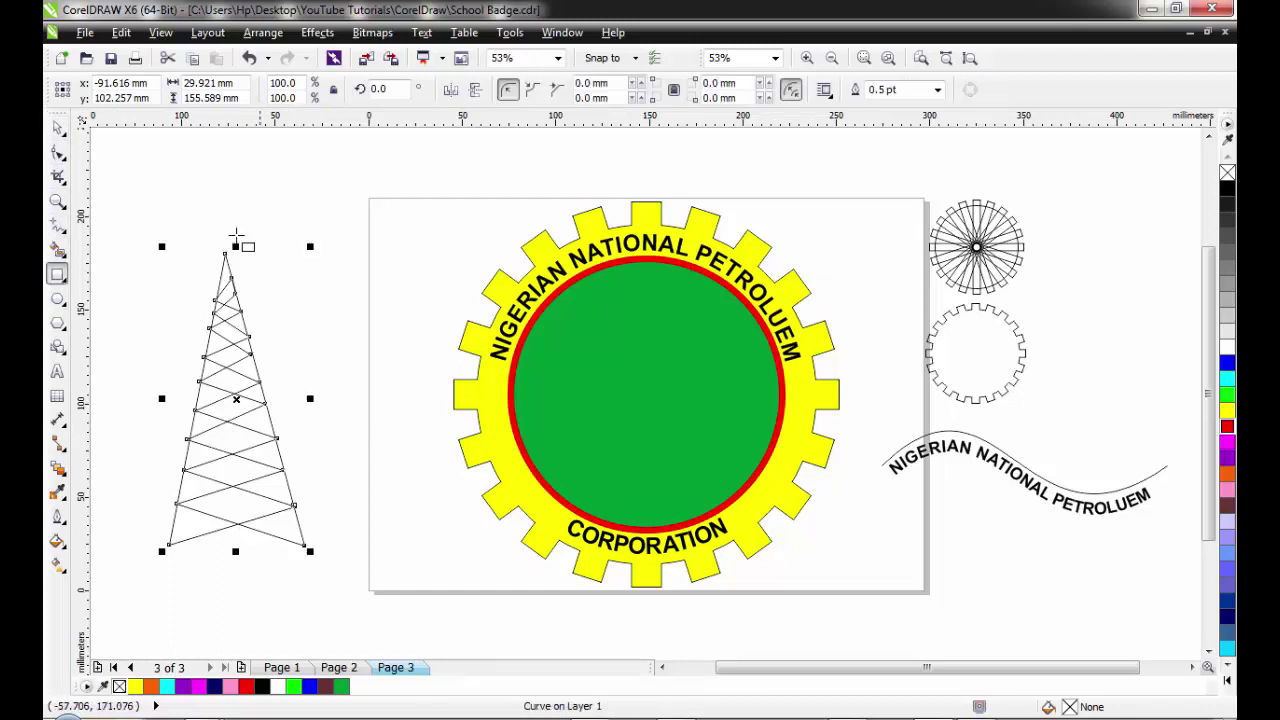
left_click_drag(208, 219, 224, 262)
left_click(57, 127)
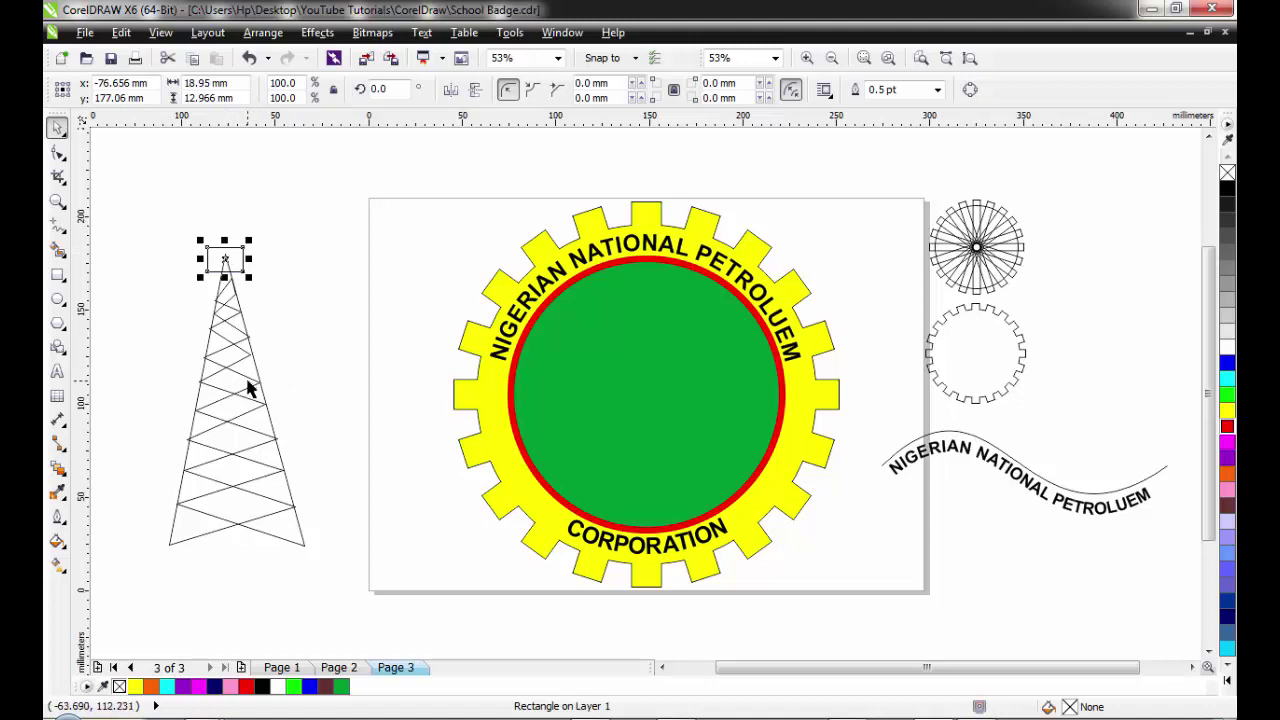
left_click(1228, 189)
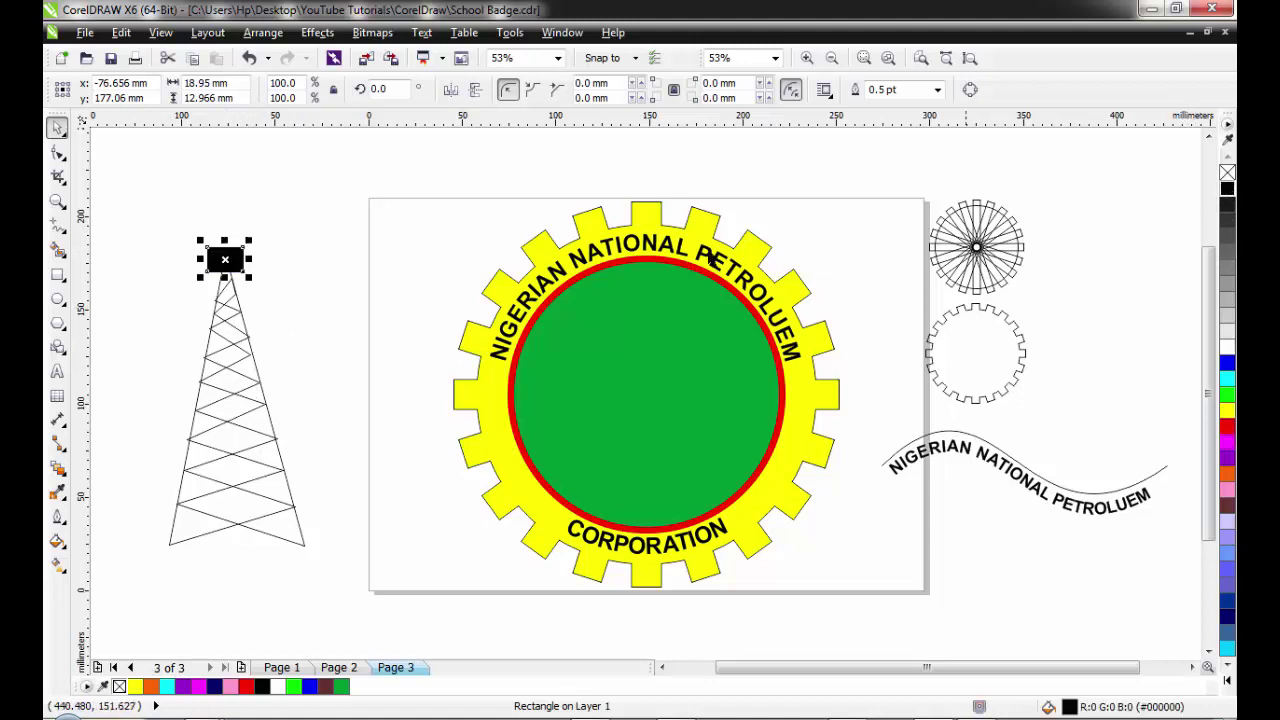
left_click_drag(227, 279, 227, 275)
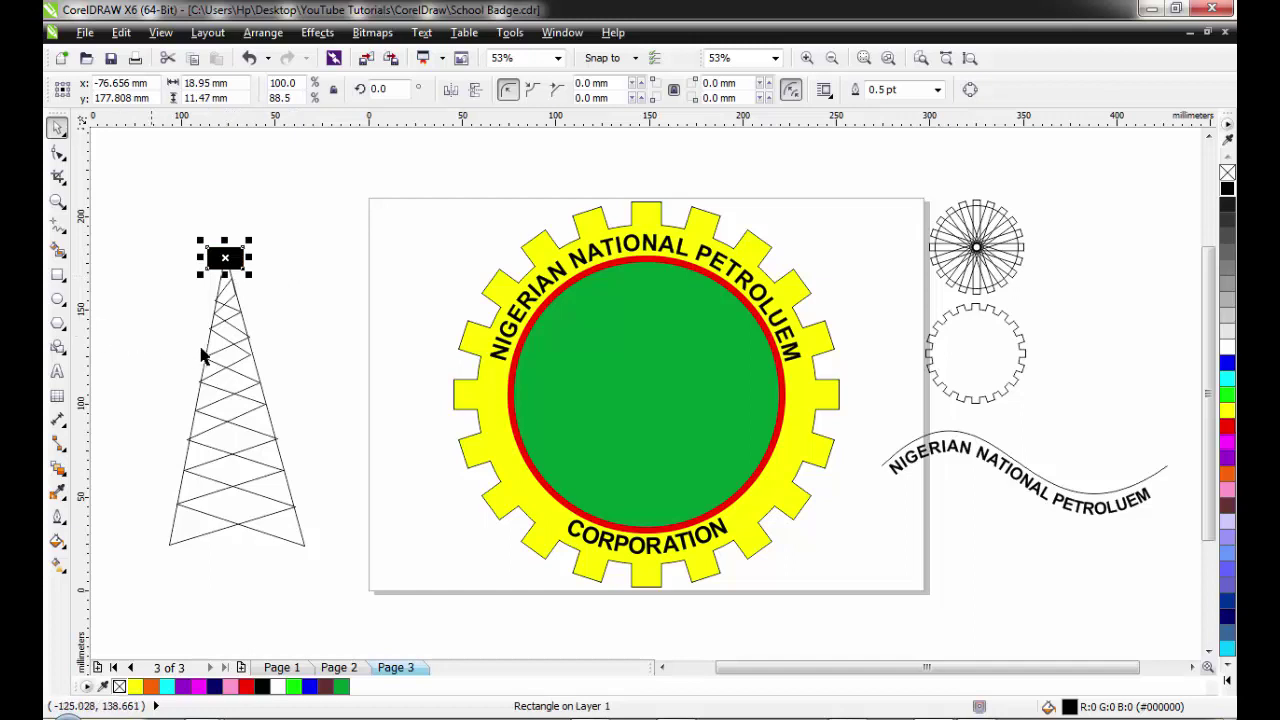
- Give the tower lattice a 3.0 pt outline and make it slightly narrower
left_click(229, 346)
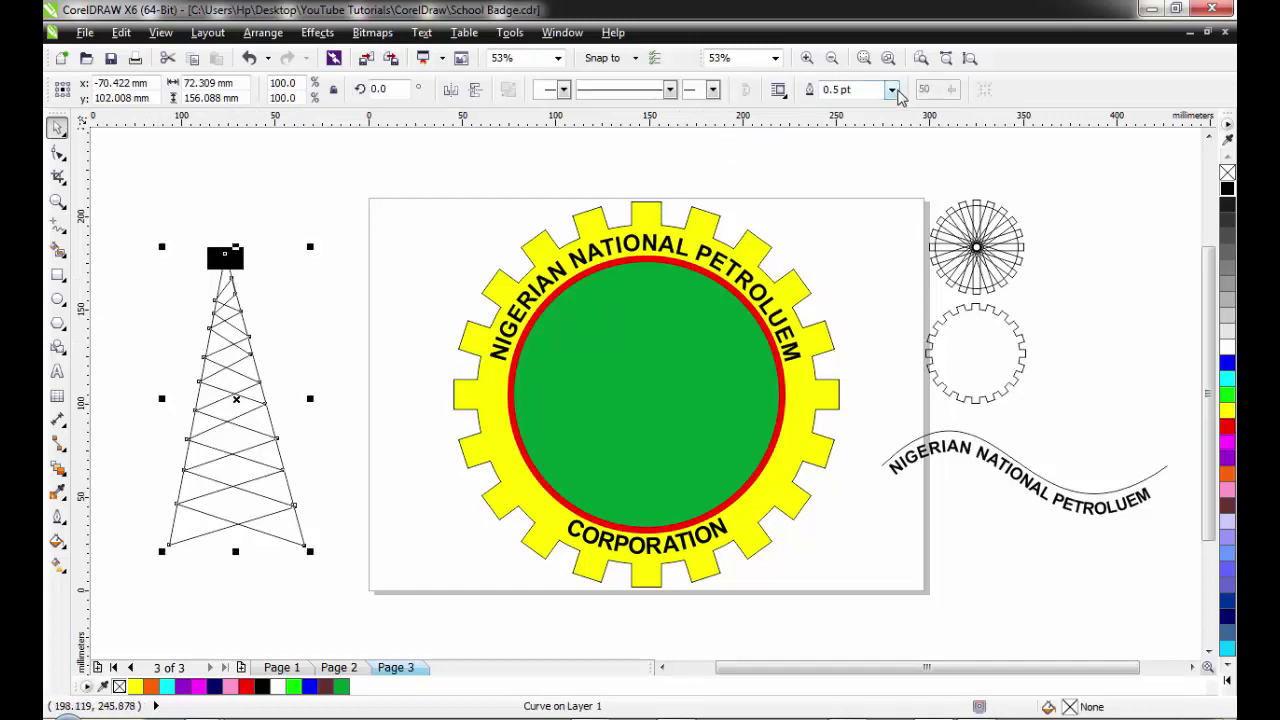
left_click(891, 89)
left_click(834, 190)
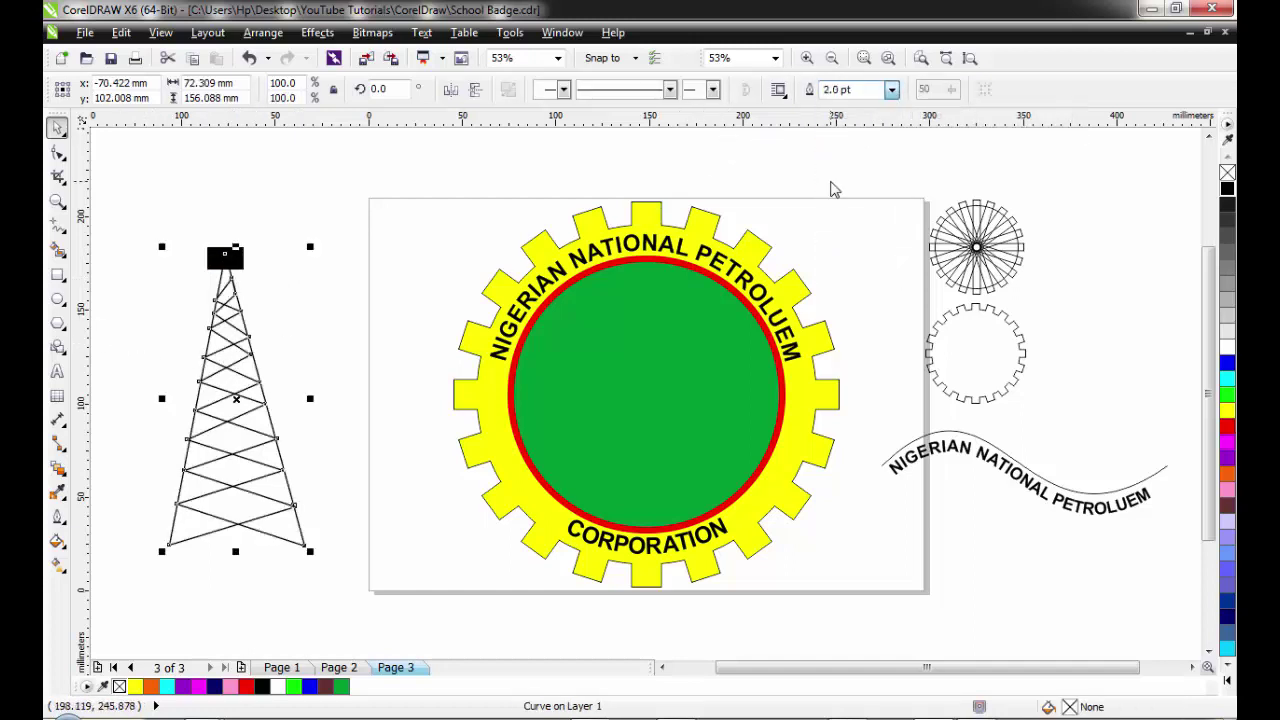
left_click(891, 89)
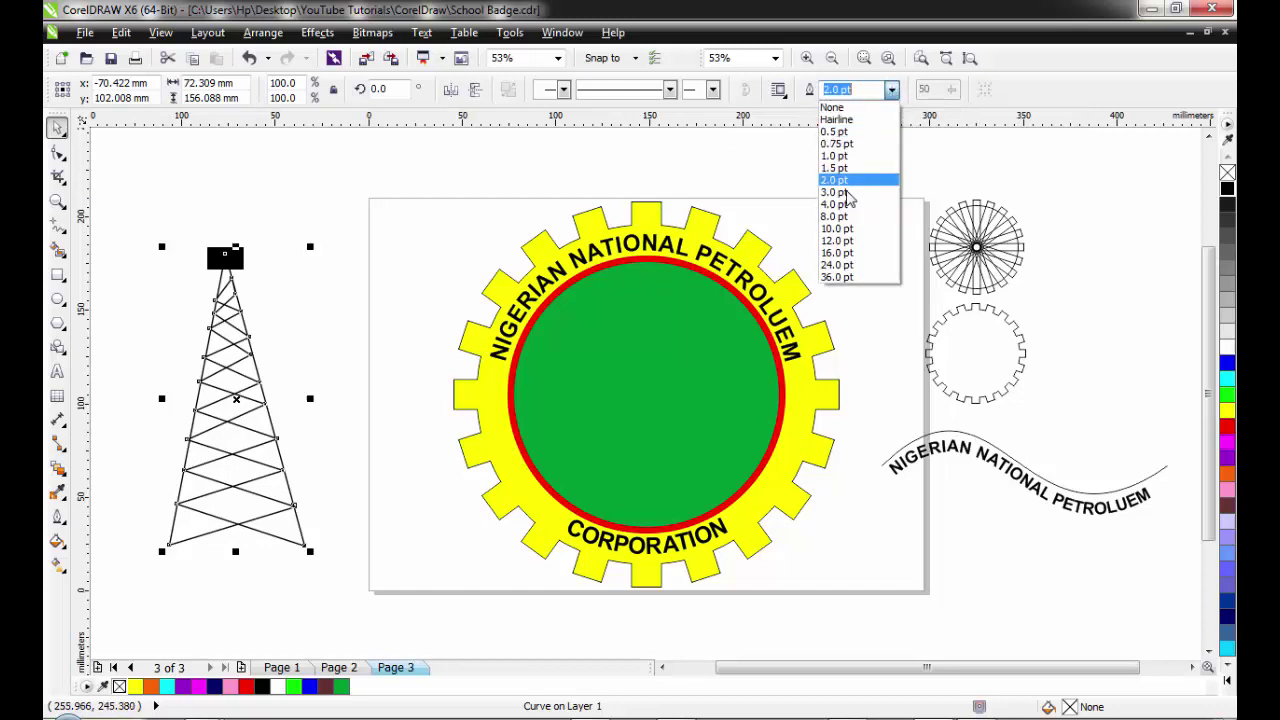
left_click(838, 192)
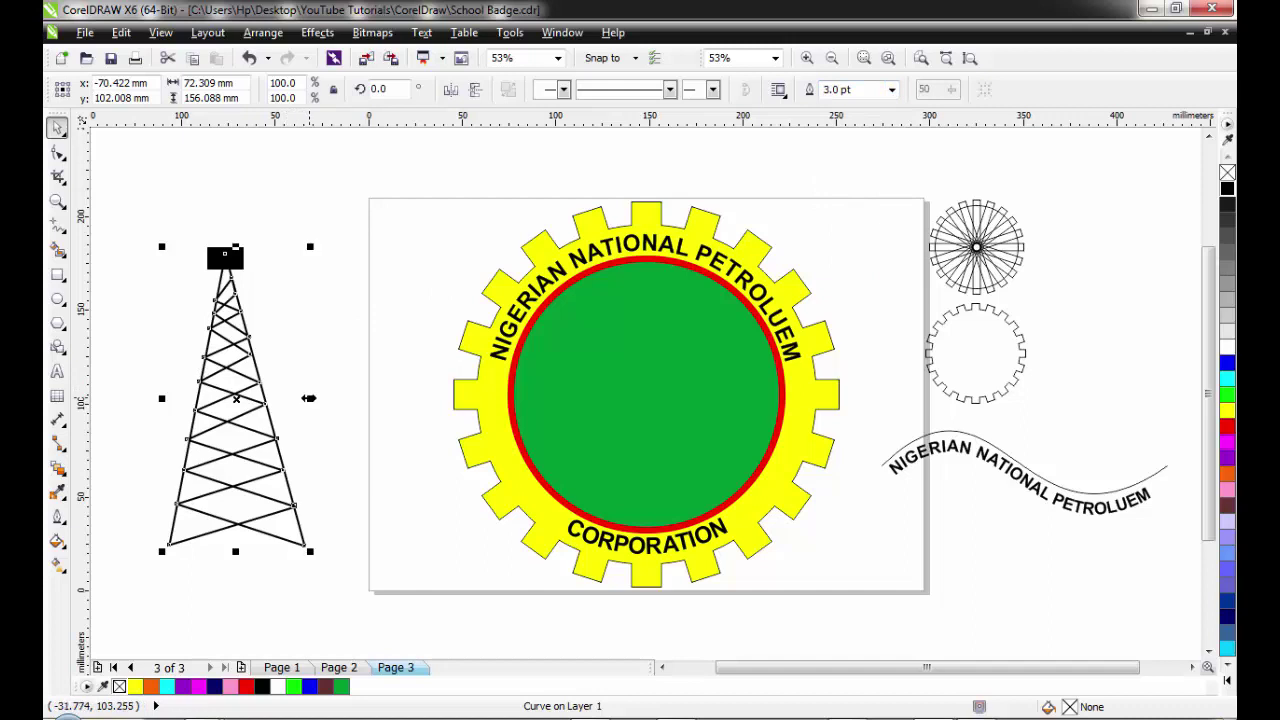
left_click_drag(309, 398, 296, 399)
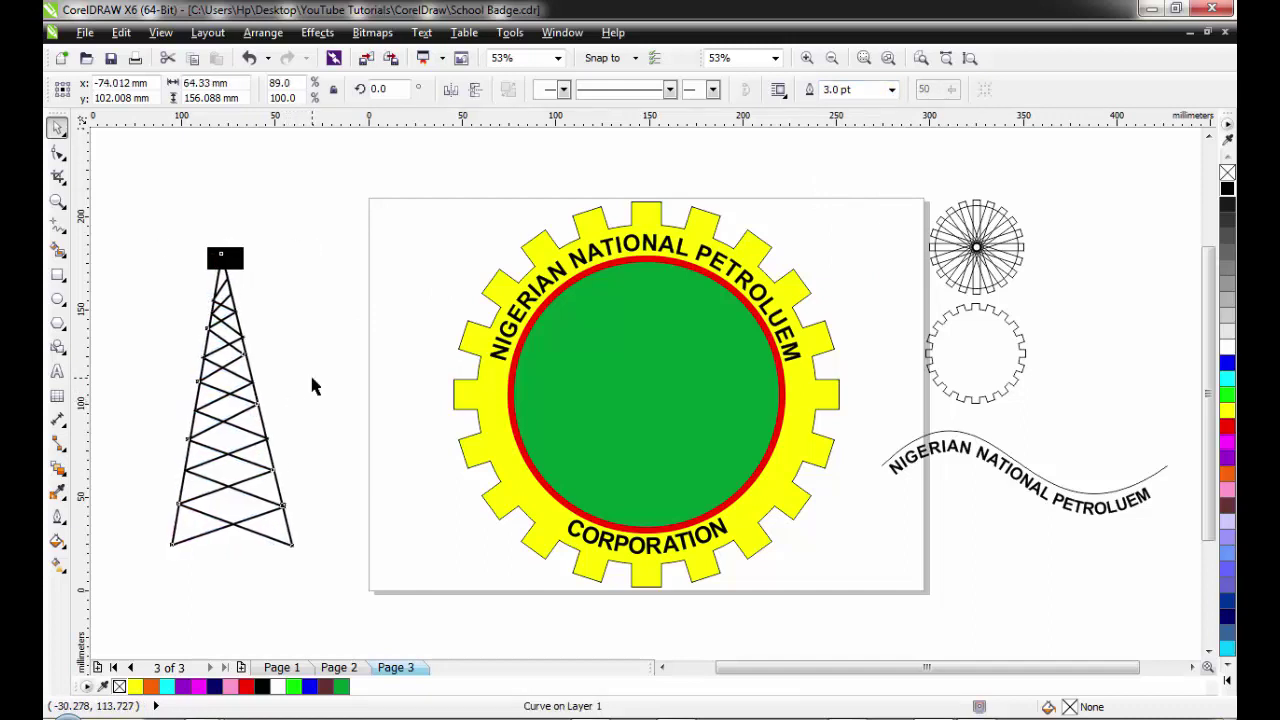
key("Right")
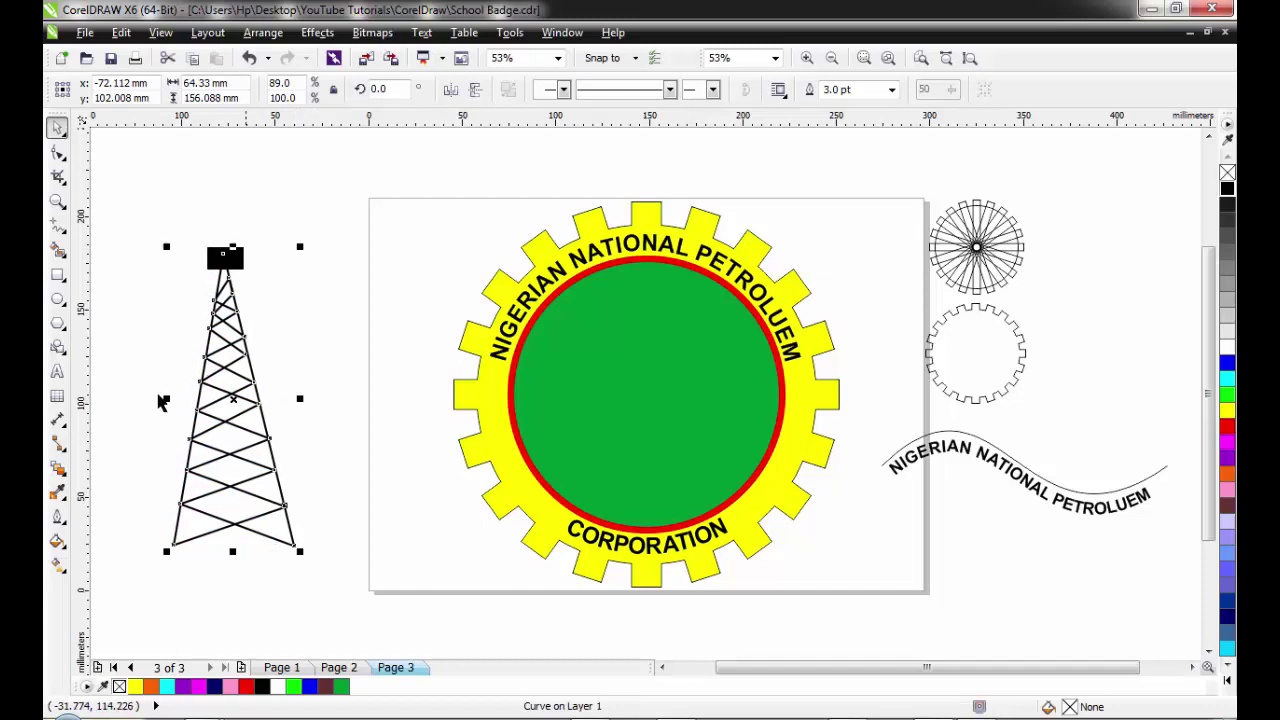
- Place a small white circle with a 2.0 pt outline on the upper tower, then select the whole tower
left_click(57, 298)
left_click_drag(117, 286, 137, 310)
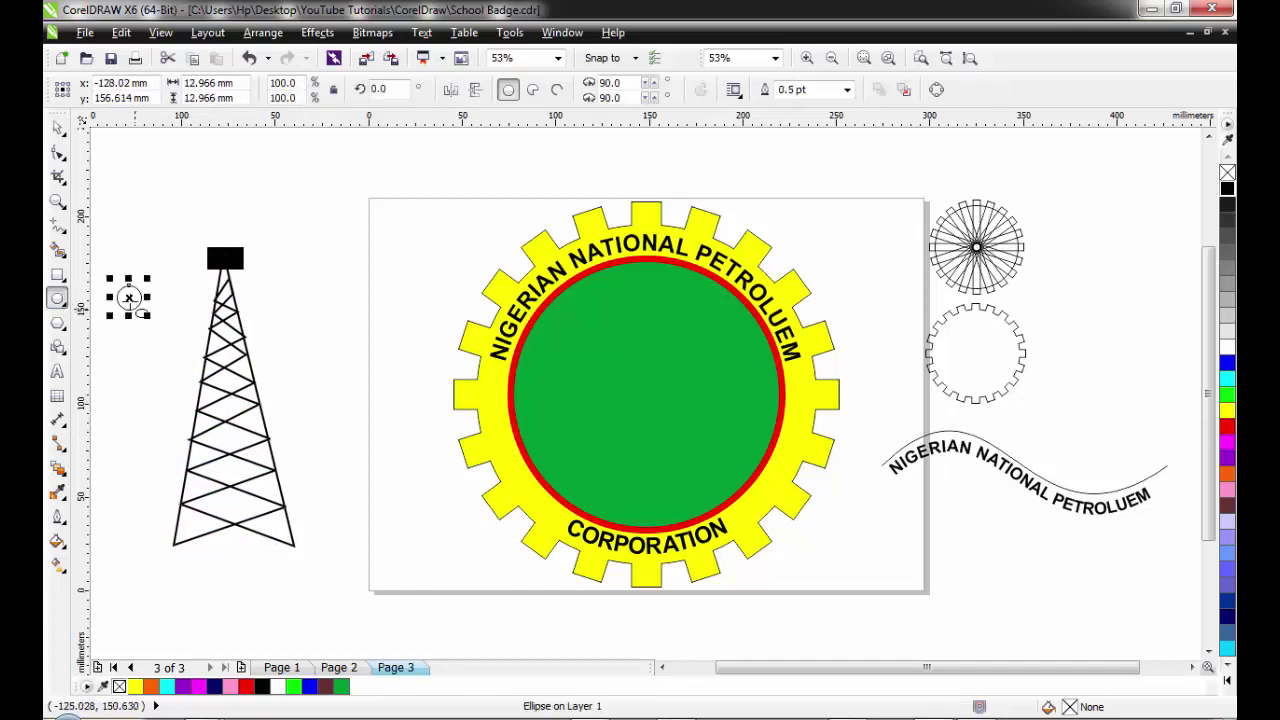
left_click(57, 127)
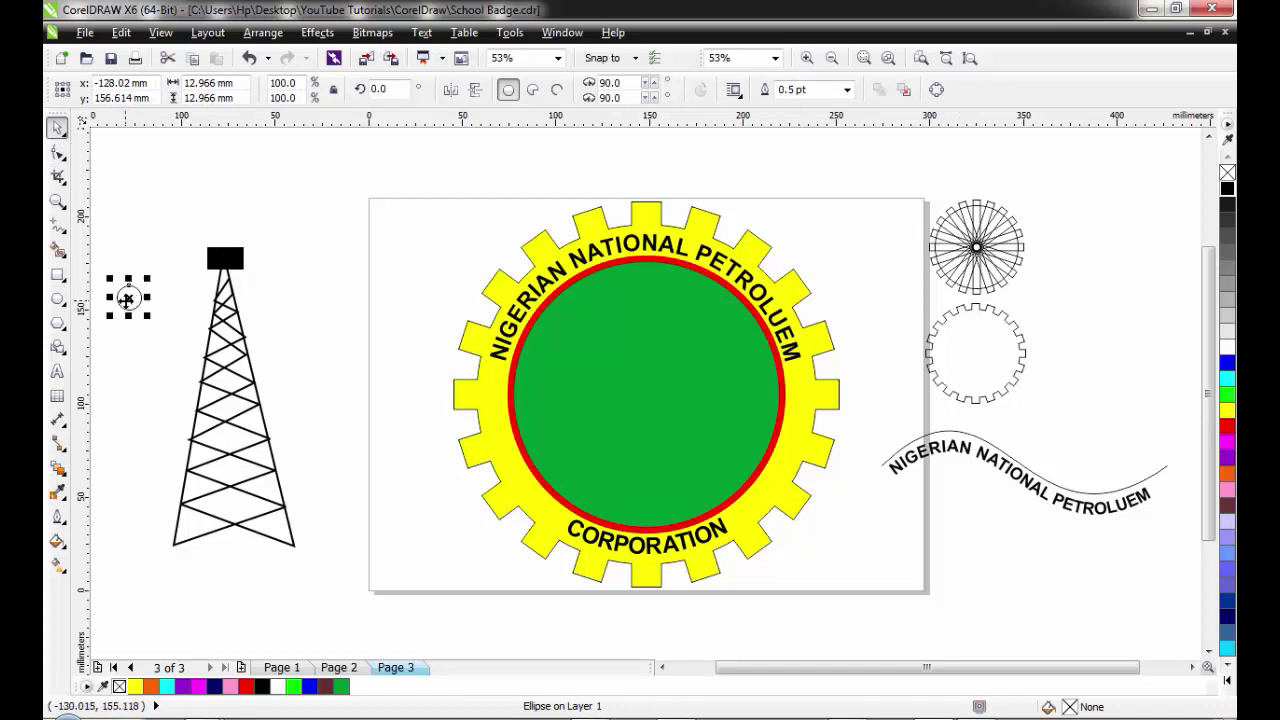
left_click_drag(131, 300, 222, 332)
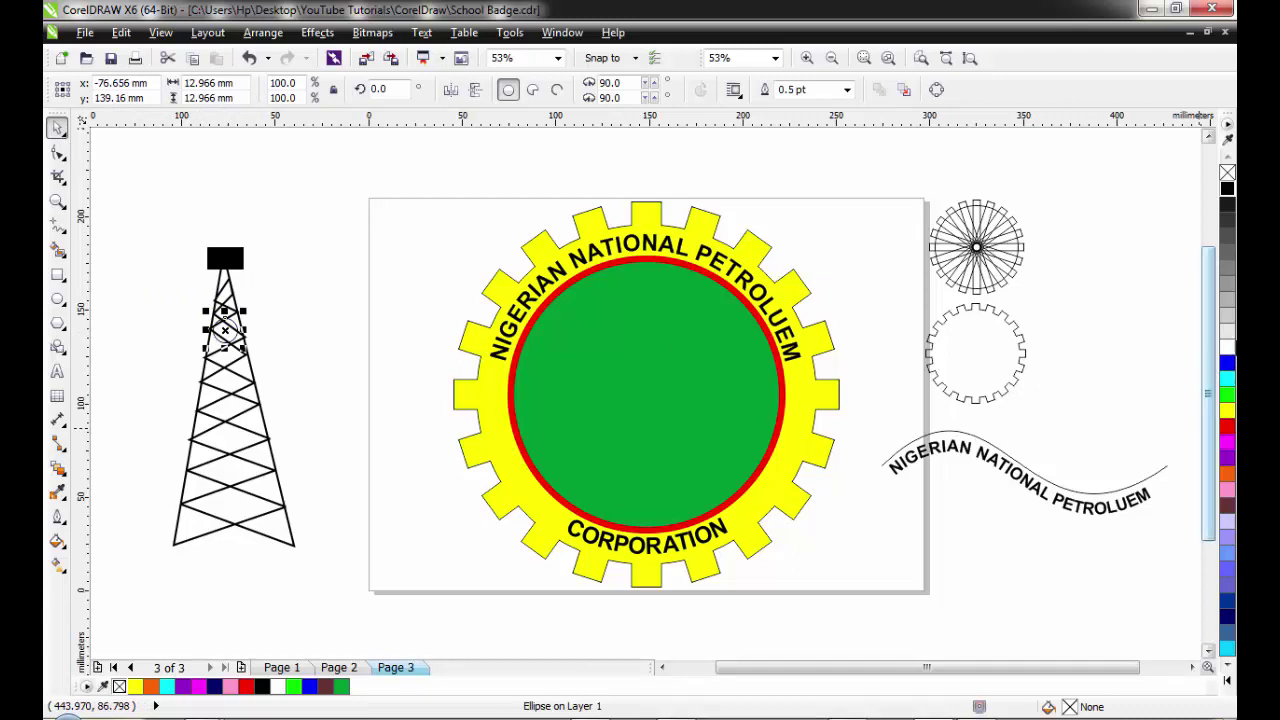
left_click(1227, 347)
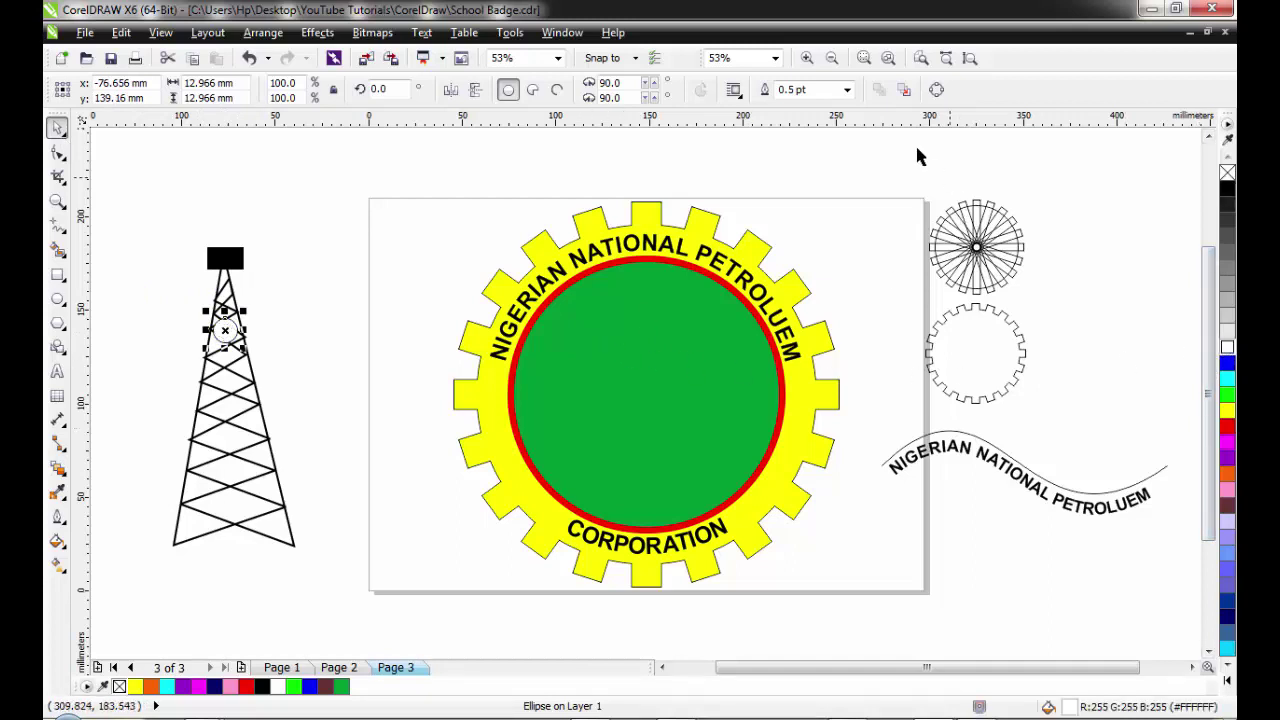
left_click(847, 89)
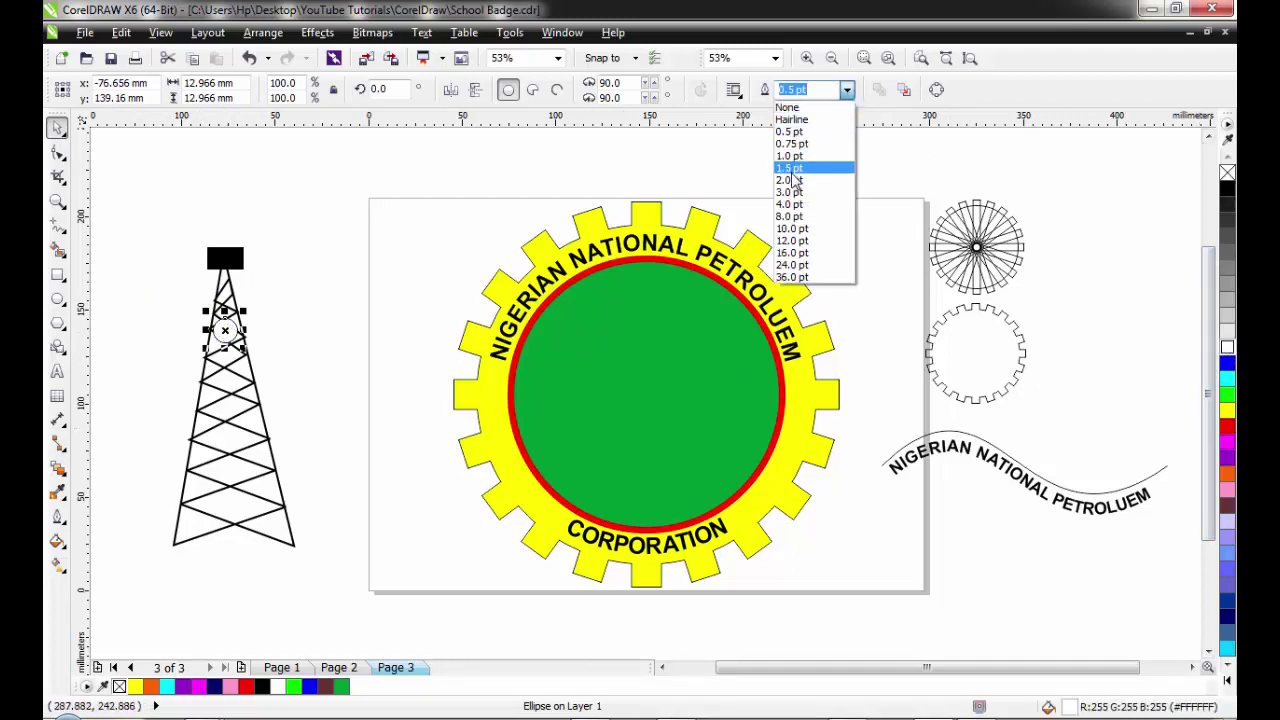
left_click(790, 180)
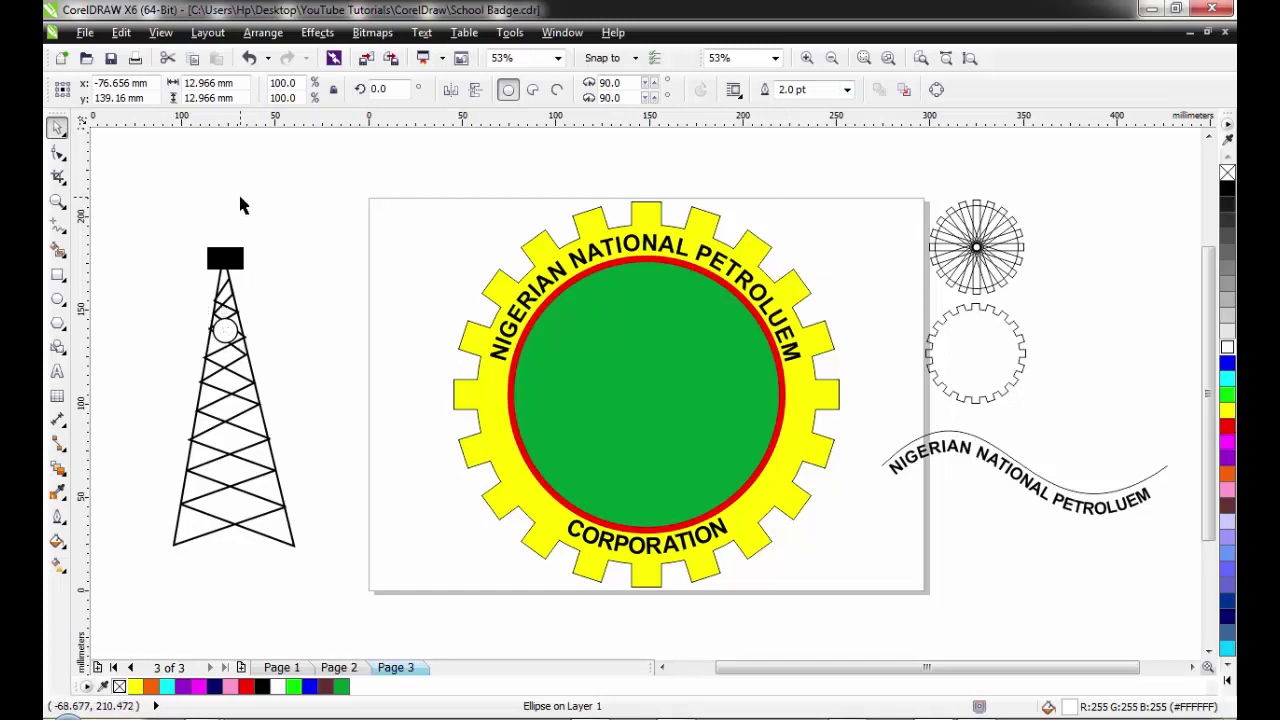
left_click(130, 226)
left_click_drag(130, 214, 387, 601)
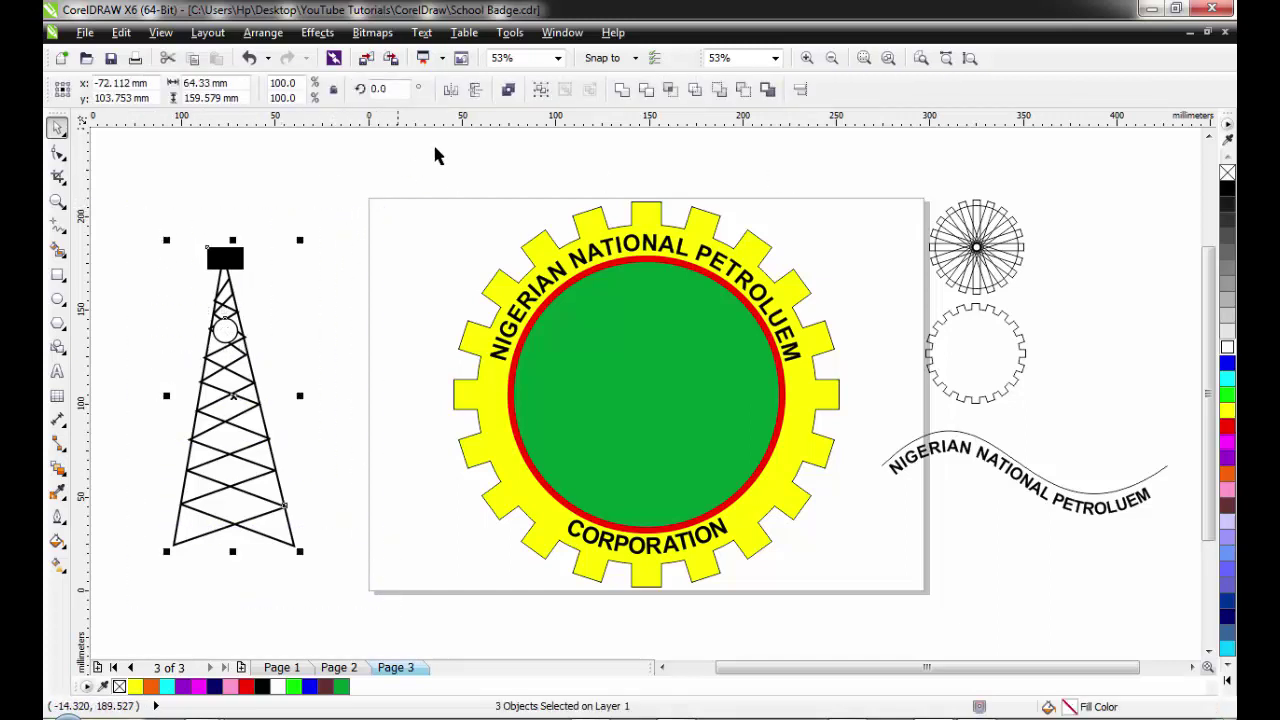
- Group the tower parts, shrink the group, and place it inside the green circle
left_click(540, 91)
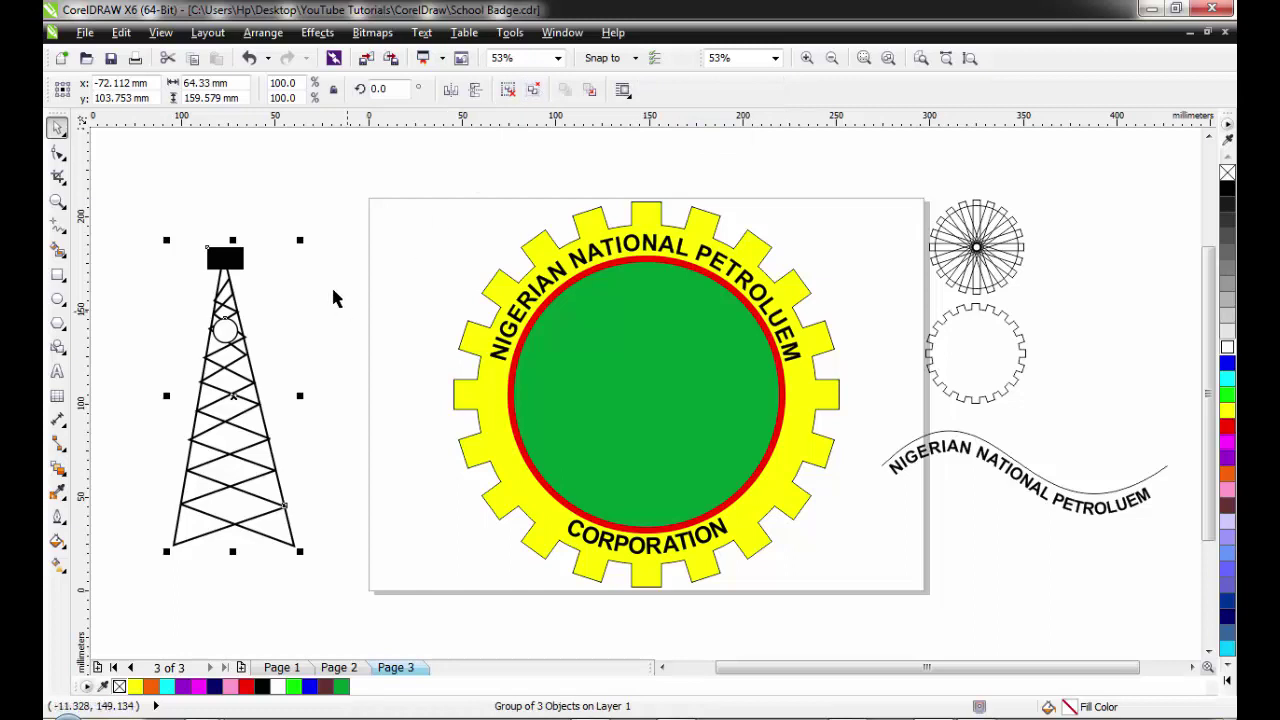
left_click_drag(304, 242, 277, 304)
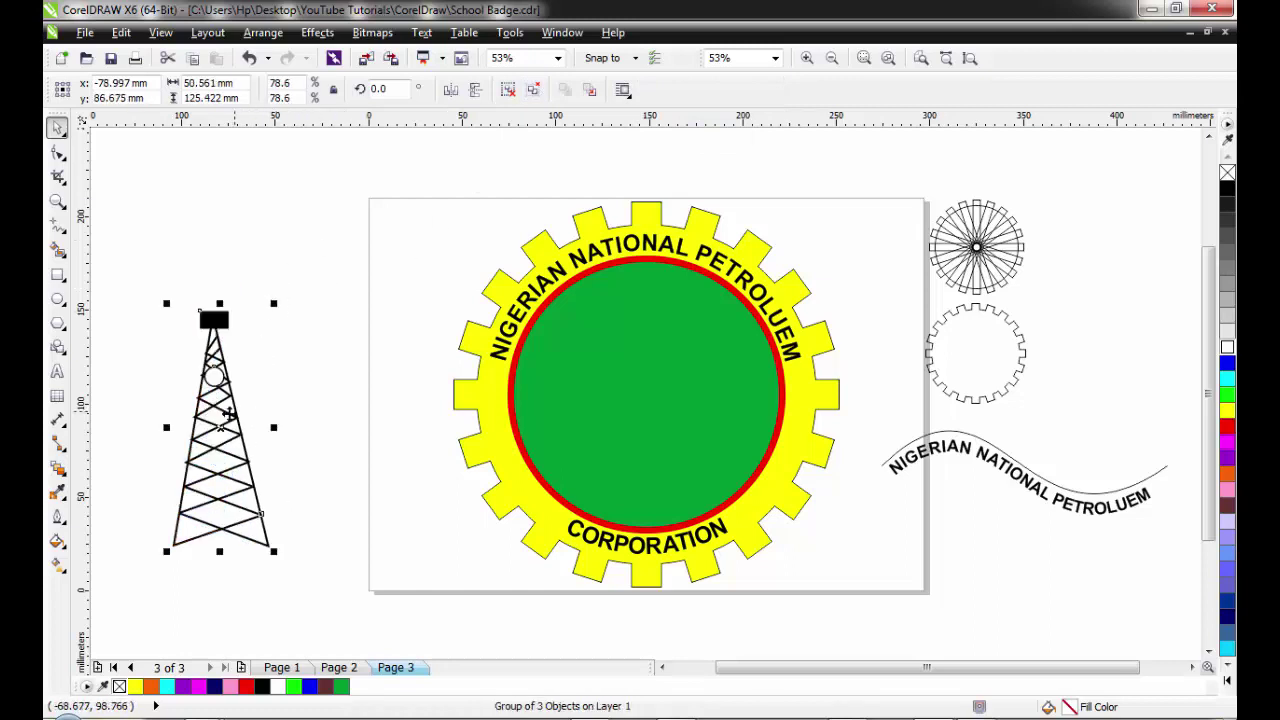
left_click_drag(220, 414, 660, 379)
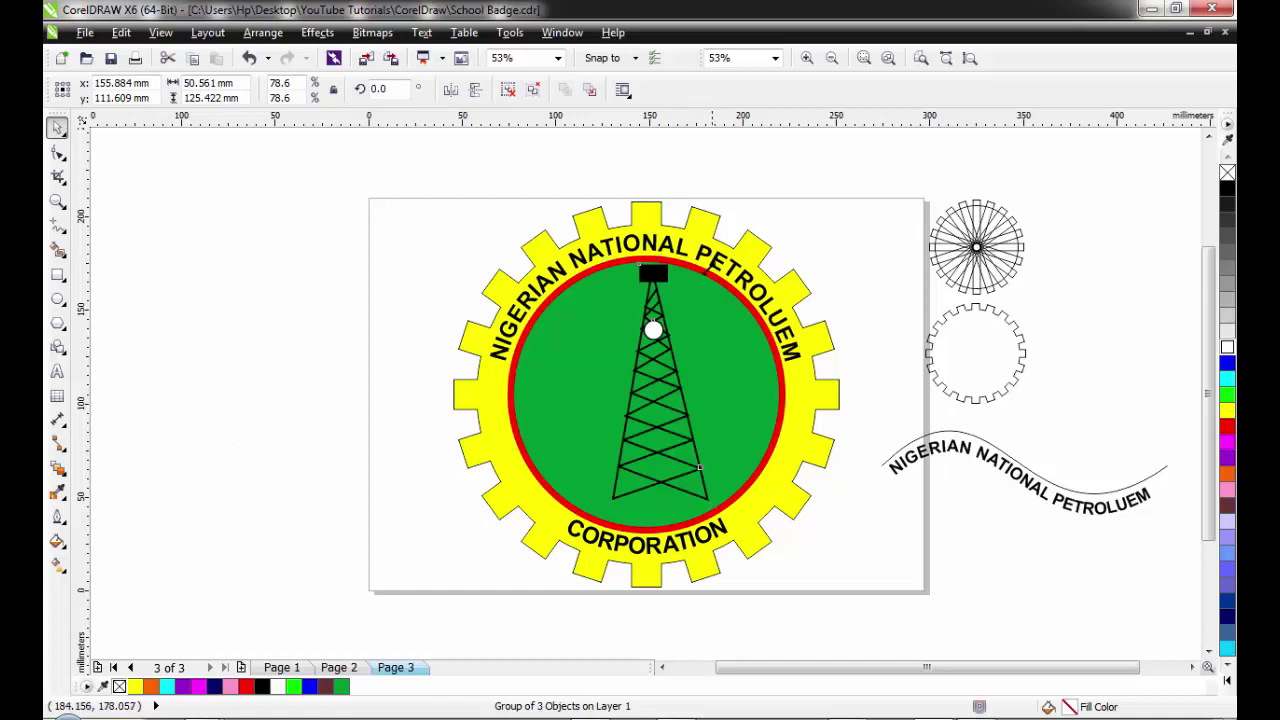
mouse_move(710, 258)
left_mouse_down()
mouse_move(696, 294)
mouse_move(703, 280)
left_mouse_up()
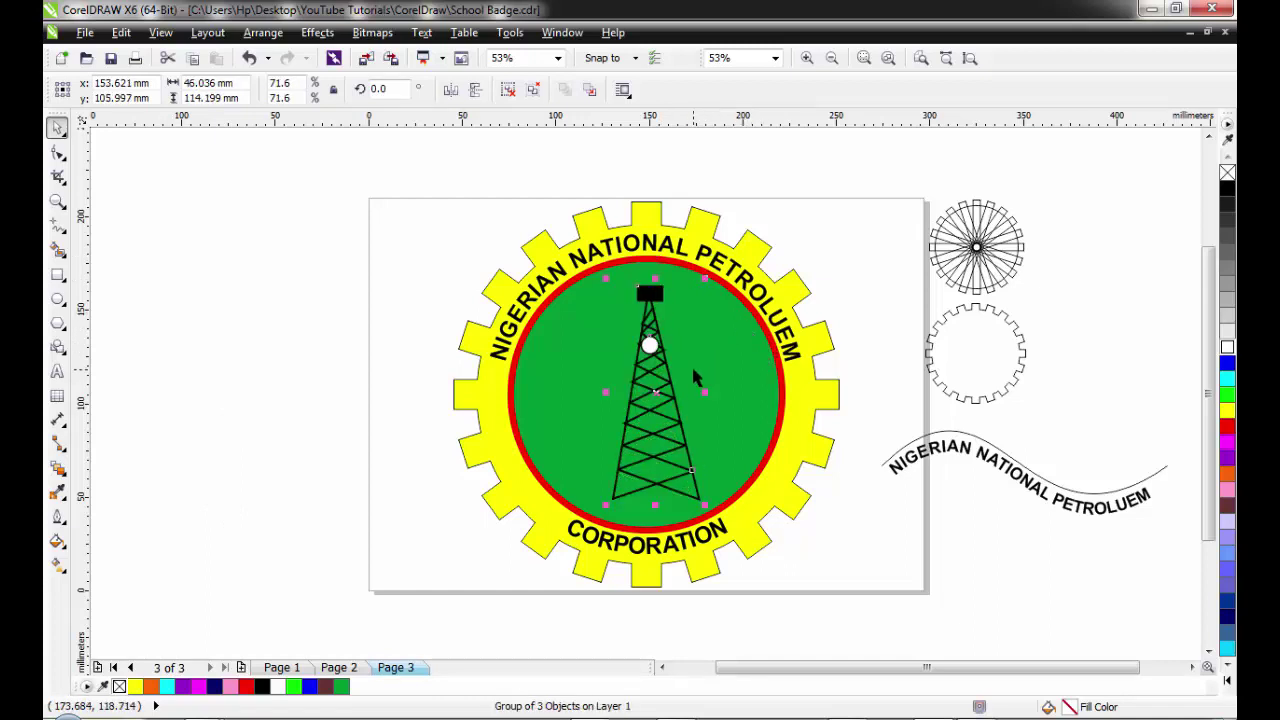
- Duplicate the tower, shrink the copy much smaller, and move it left of the original
key("ctrl+d")
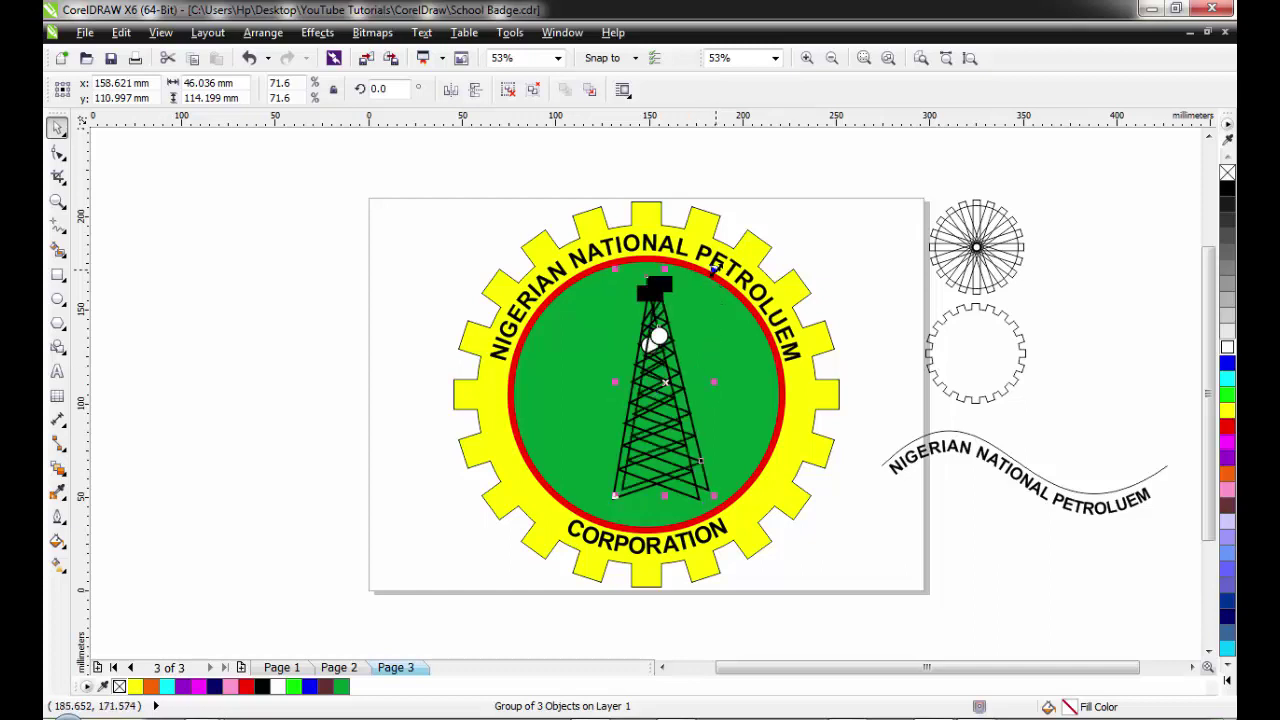
left_click_drag(714, 269, 672, 363)
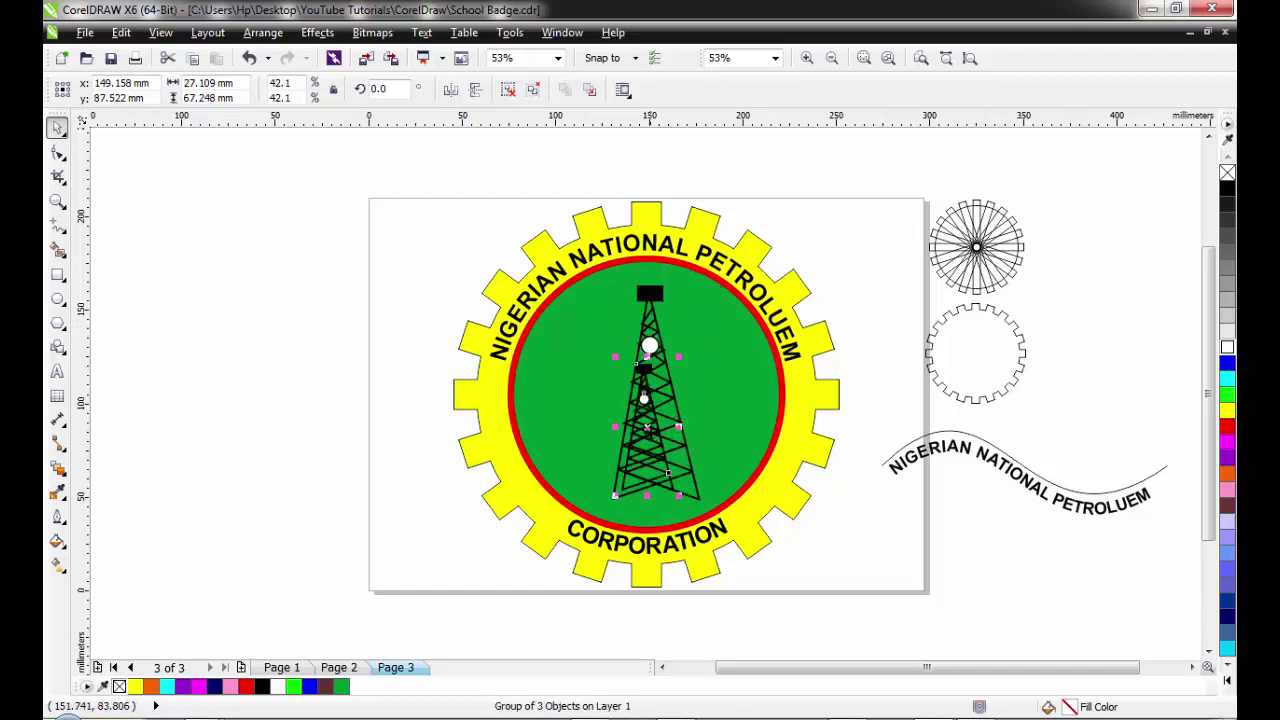
left_click_drag(648, 432, 589, 403)
- Marquee-select the gear, circles, ring, curved lettering and both towers on the page
left_click(367, 282)
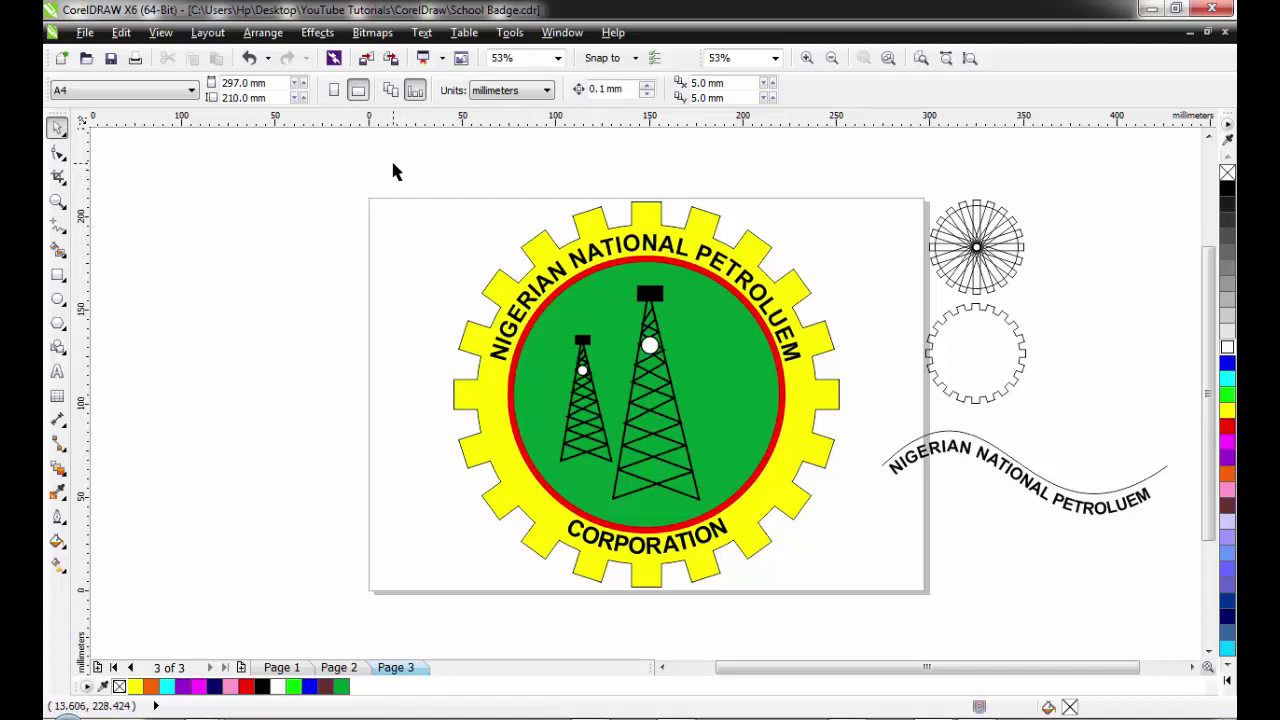
left_click_drag(393, 164, 855, 591)
left_click_drag(862, 605, 866, 631)
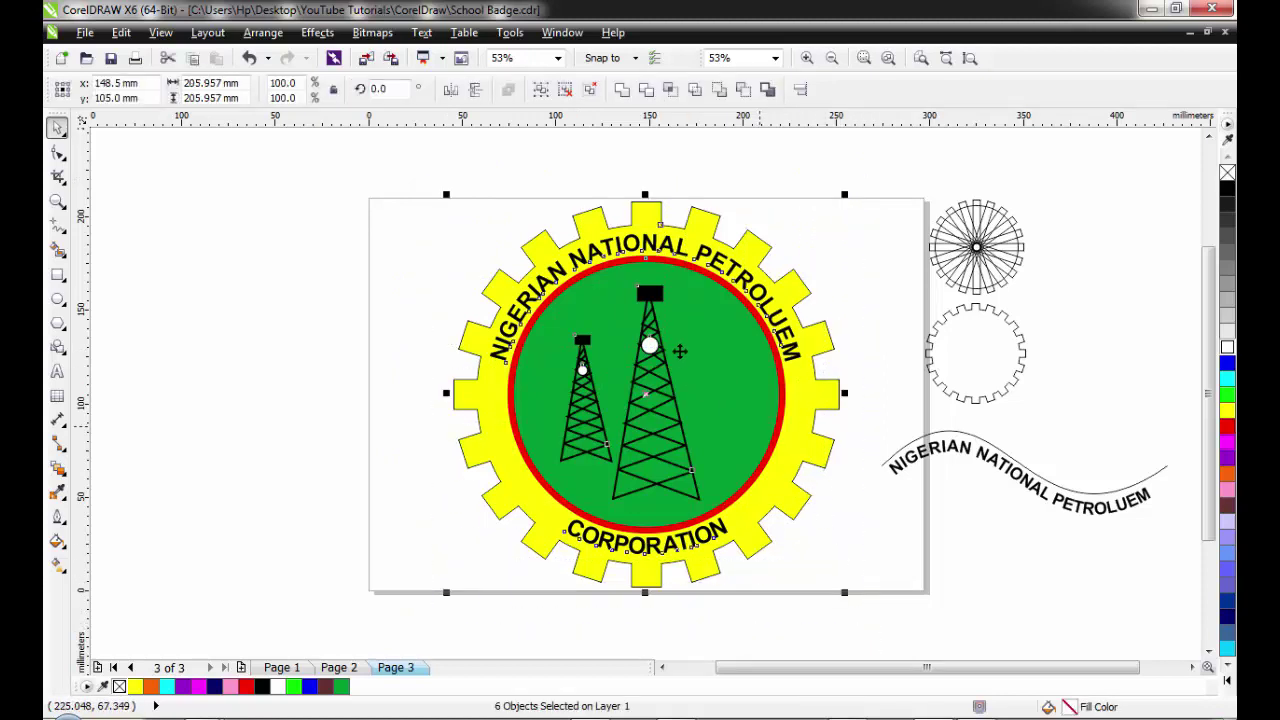
- Select all six badge parts and group them with Ctrl+G
left_click(393, 190)
left_click_drag(414, 157, 863, 616)
left_click(457, 168)
left_click_drag(418, 166, 873, 613)
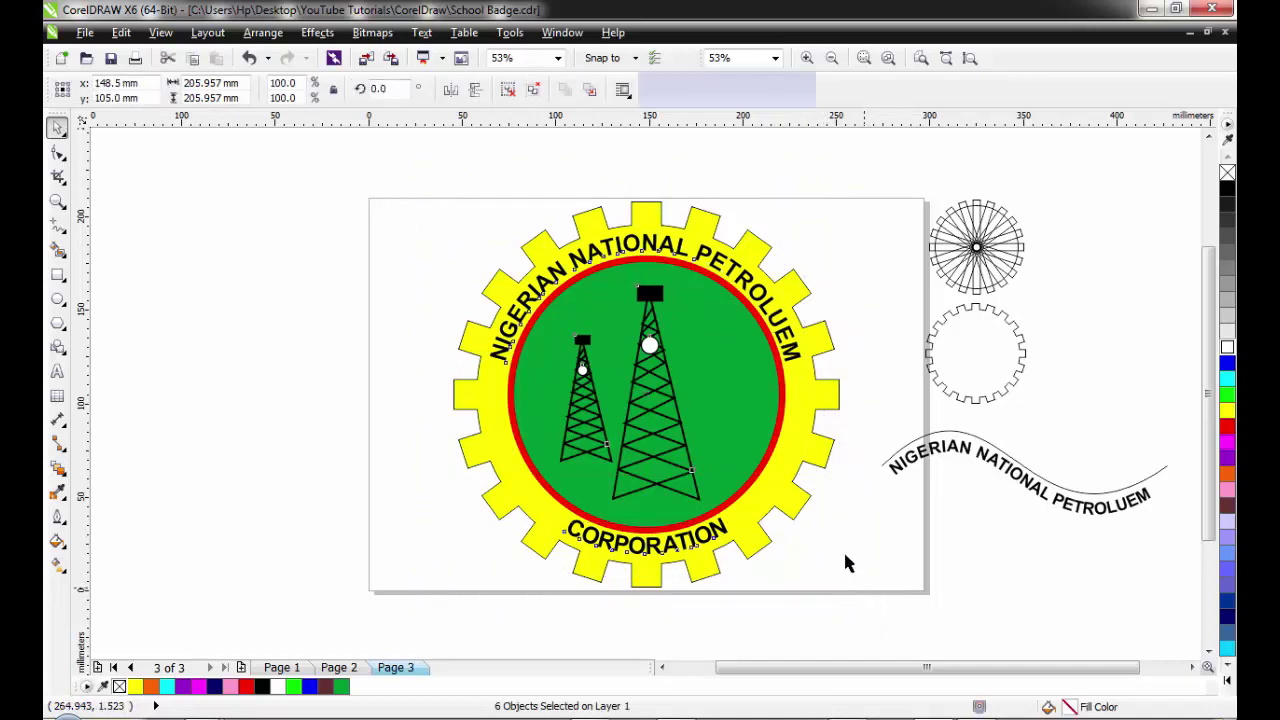
key("ctrl+g")
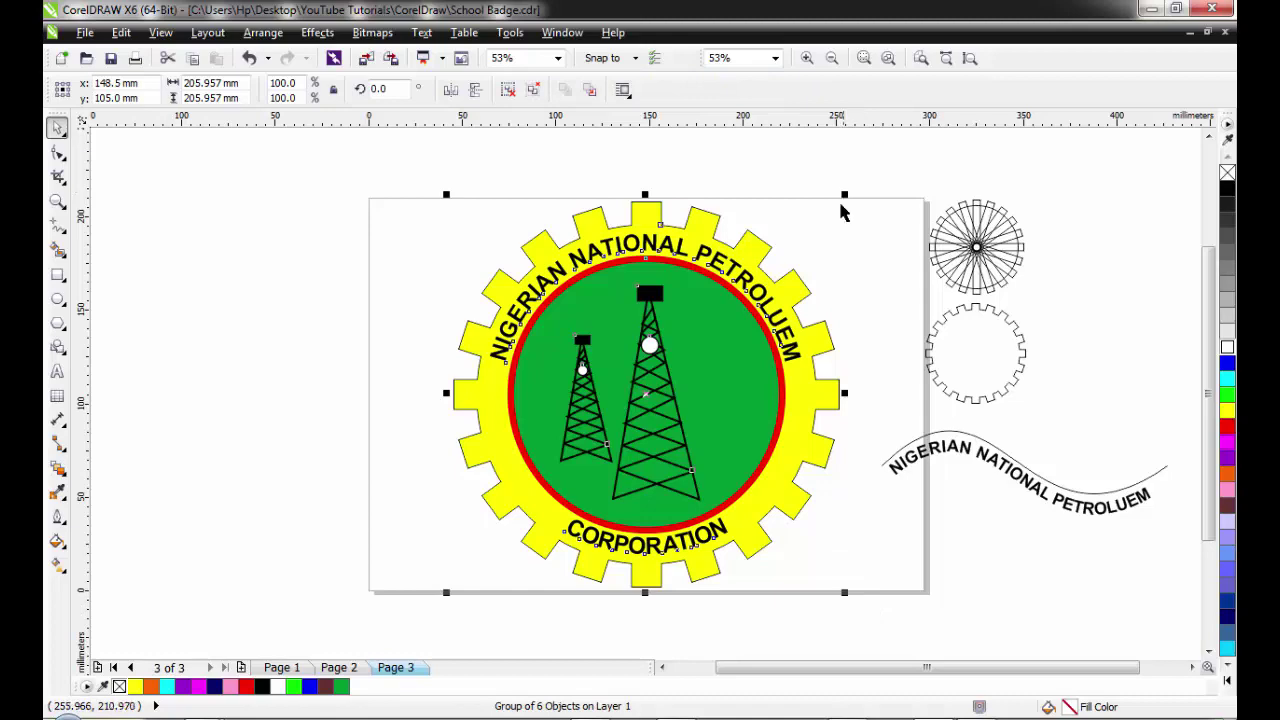
- Scale the grouped badge down to about 93.5%, centre it on Page 3, and deselect
left_click_drag(841, 194, 761, 258)
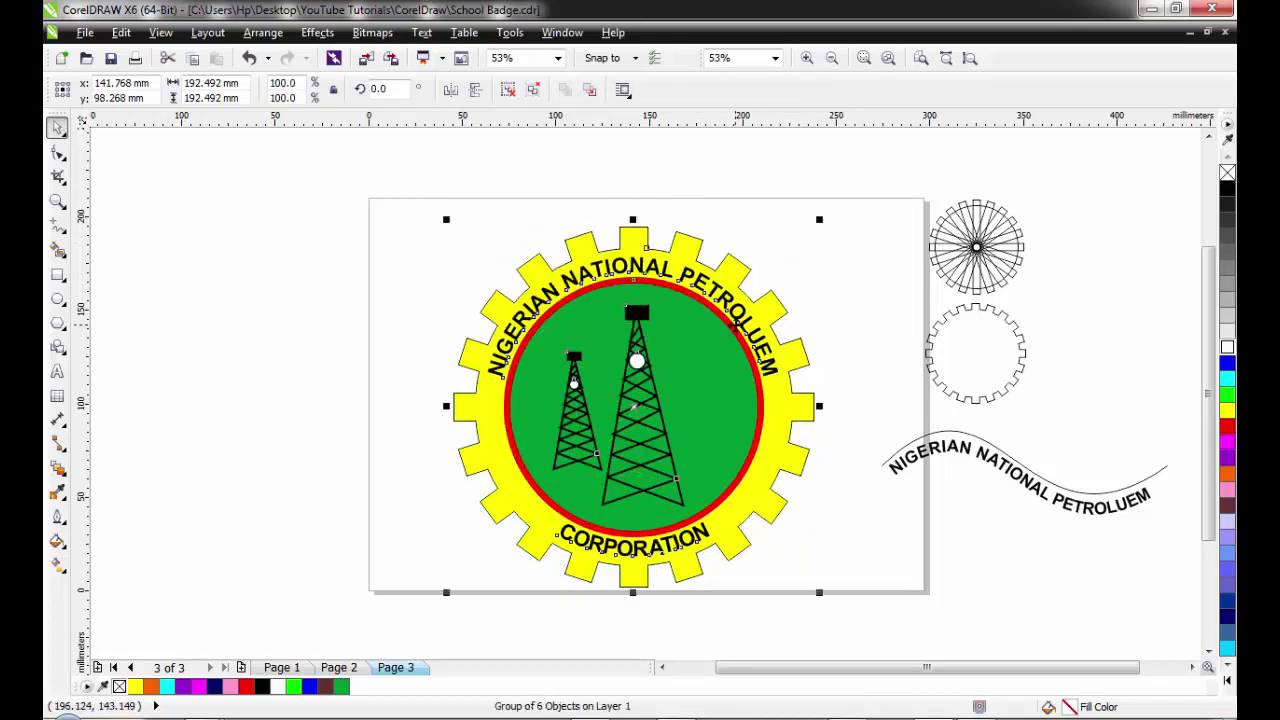
left_click_drag(738, 324, 639, 279)
left_click(379, 241)
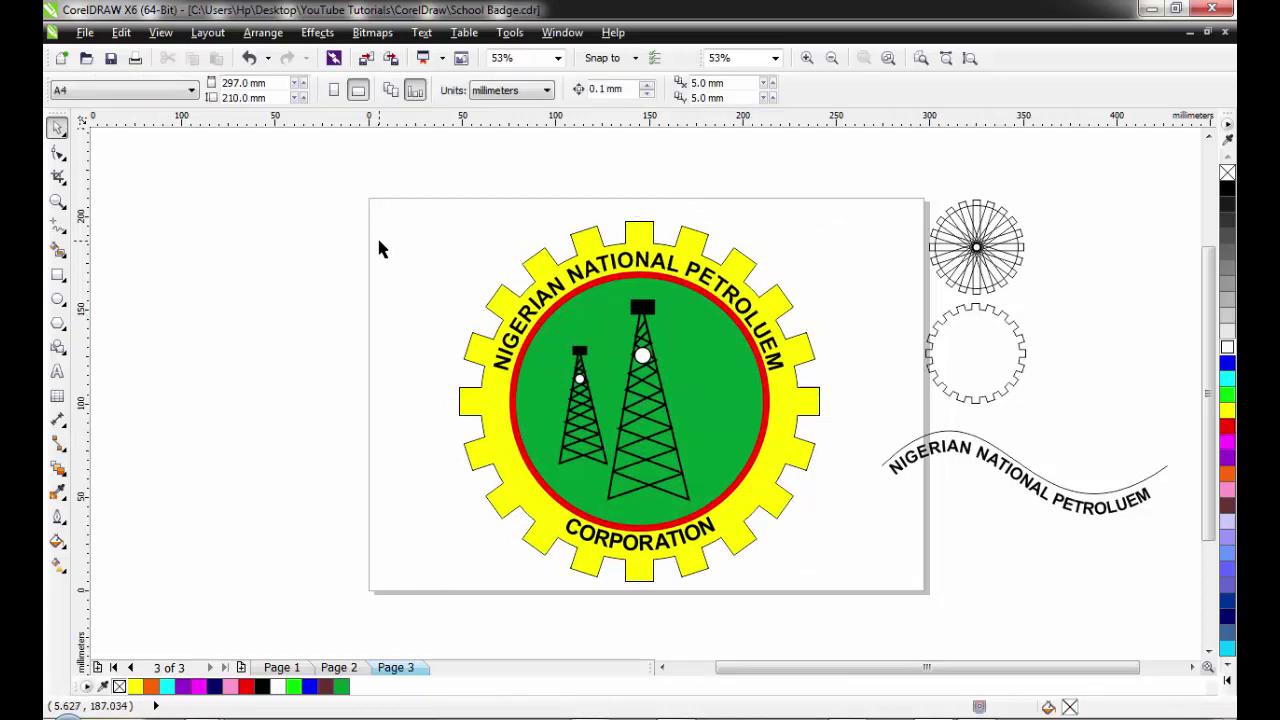
- Save the document with Ctrl+S, then select the spare wavy text beside the page
key("ctrl+s")
left_click_drag(438, 195, 651, 343)
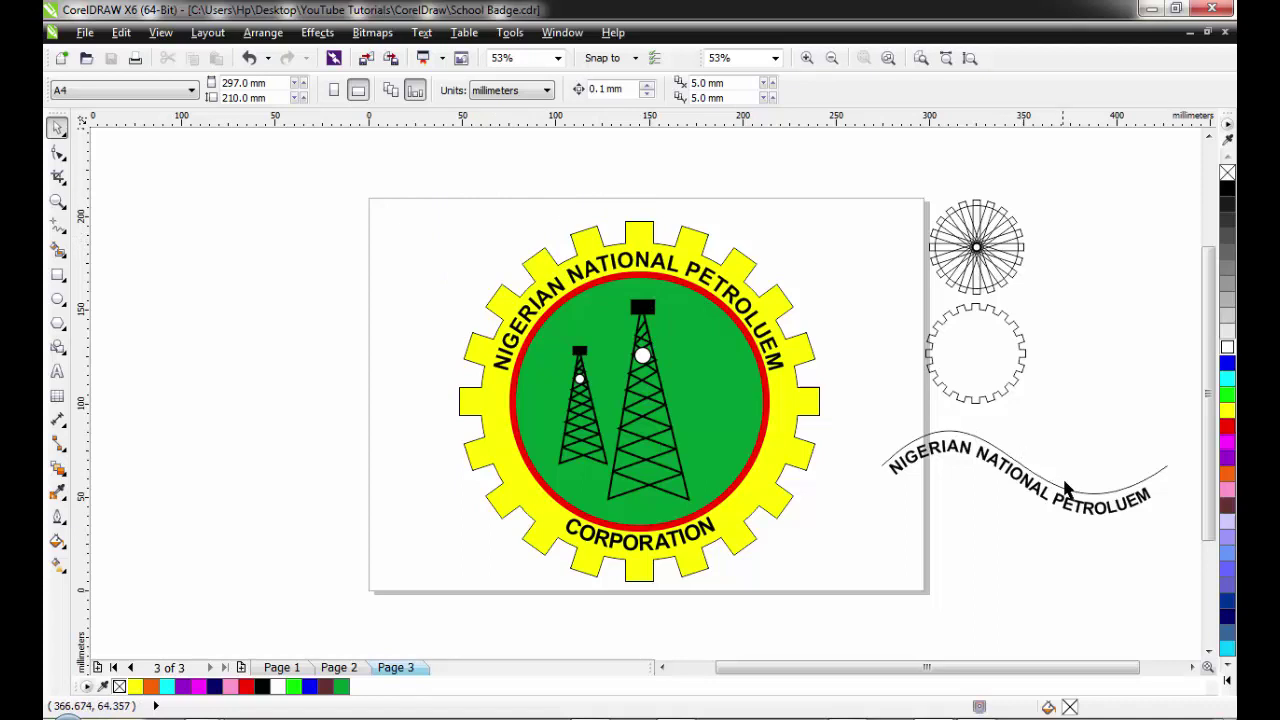
left_click_drag(1178, 430, 791, 503)
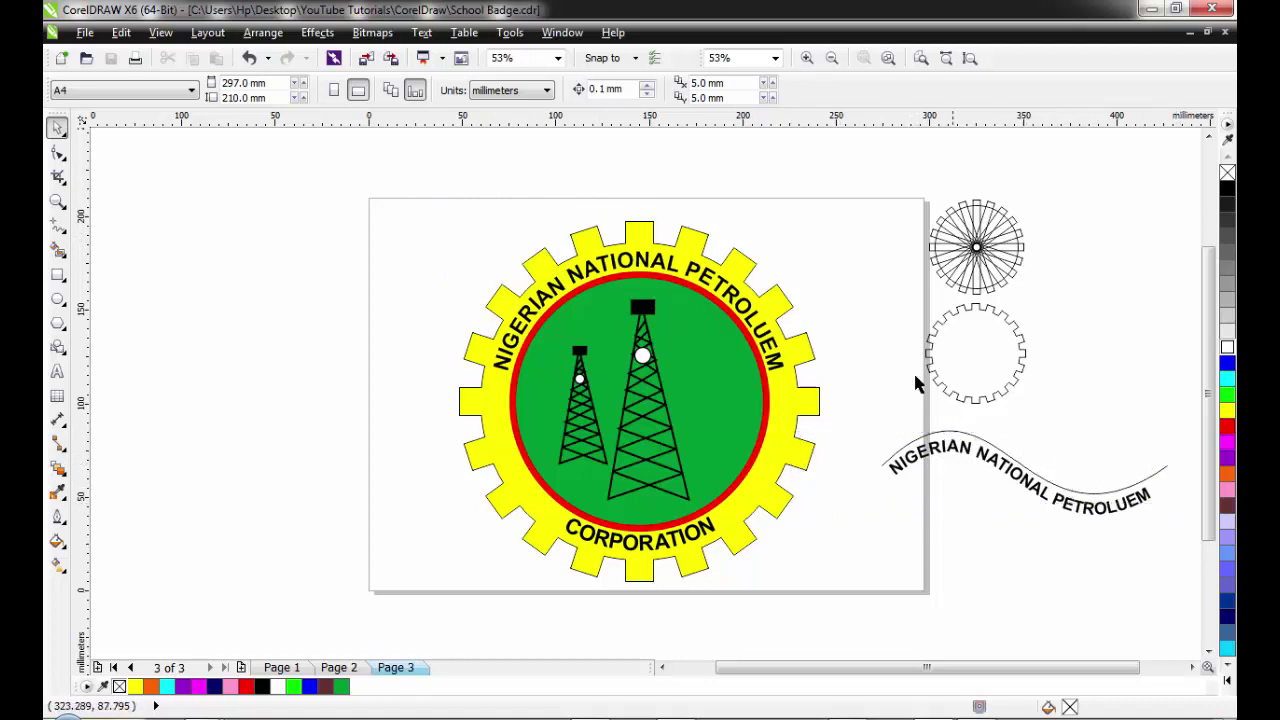